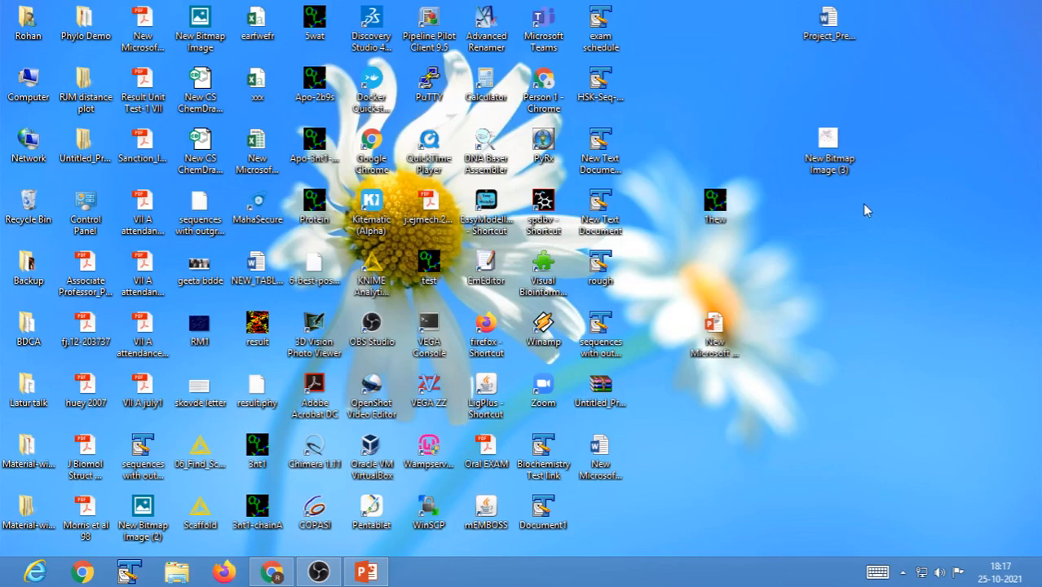
# Launch Swiss-PdbViewer from its spdbv desktop shortcut, dismiss the About window and reposition the main window.
pyautogui.click(808, 284)
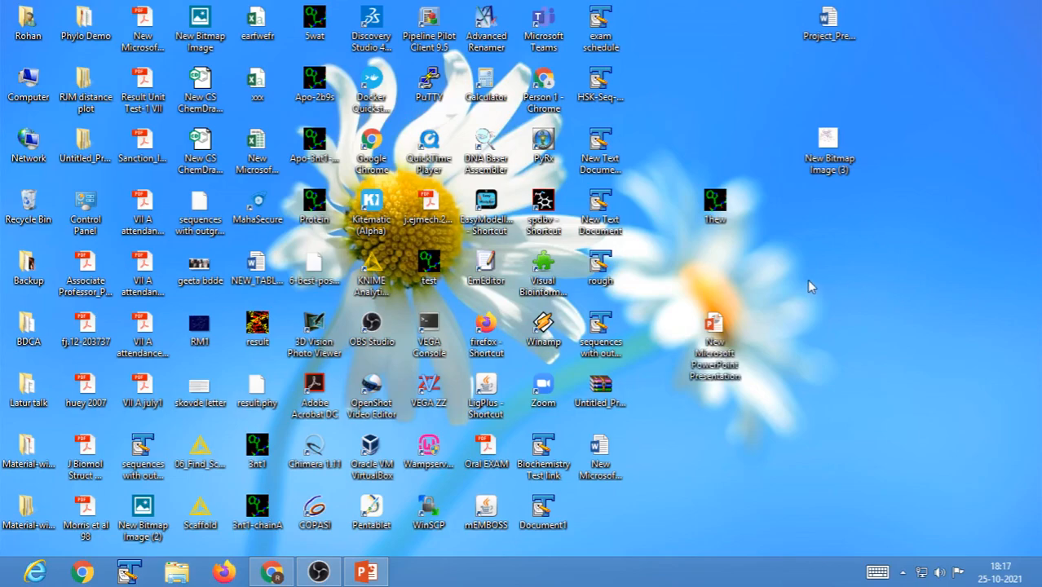
pyautogui.doubleClick(544, 210)
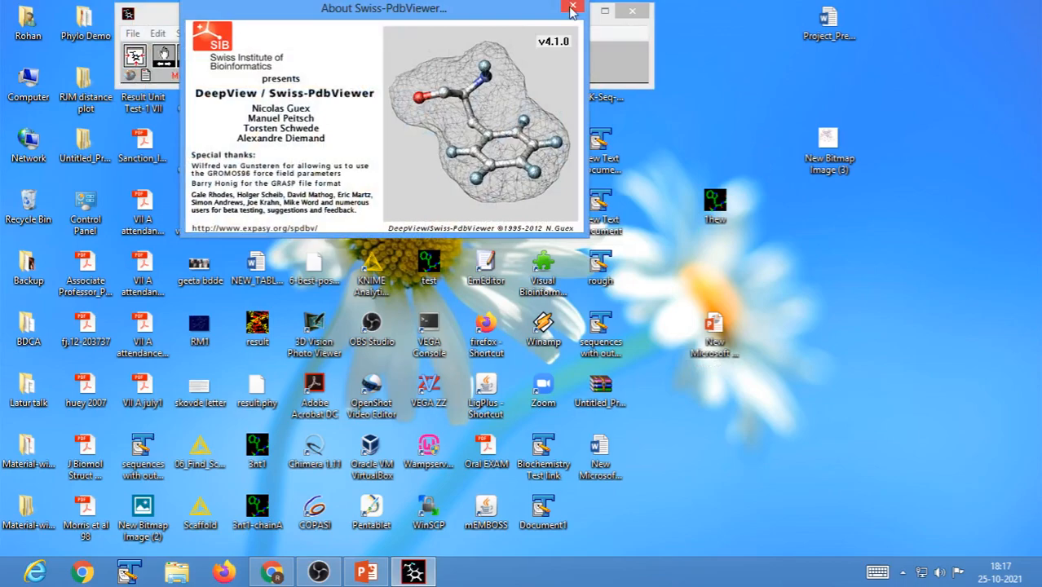
pyautogui.click(571, 8)
pyautogui.moveTo(443, 19); pyautogui.dragTo(556, 113)
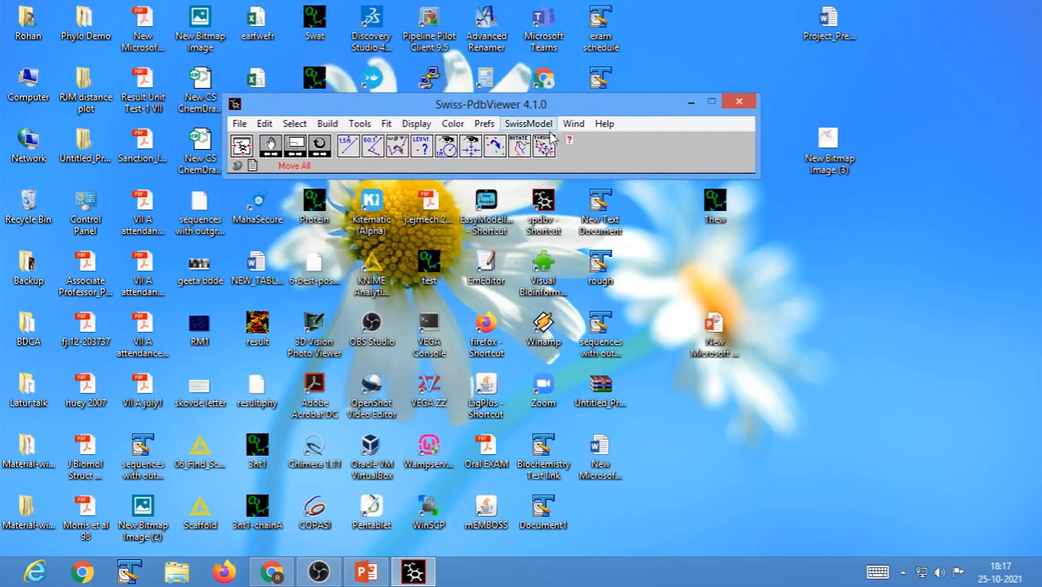
# Reset the viewer's preferences to their defaults.
pyautogui.click(483, 124)
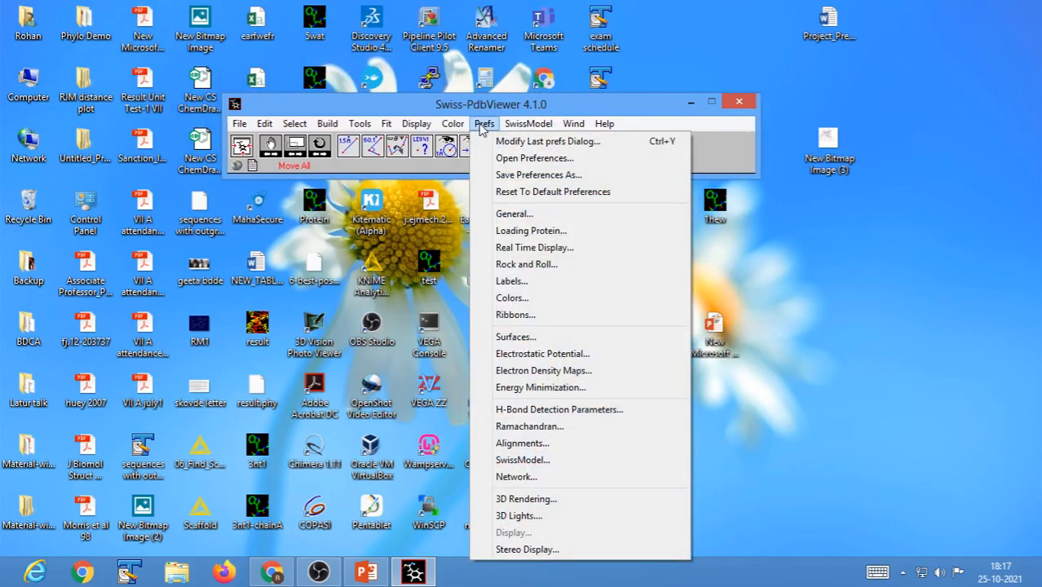
pyautogui.click(558, 200)
pyautogui.moveTo(514, 107); pyautogui.dragTo(534, 86)
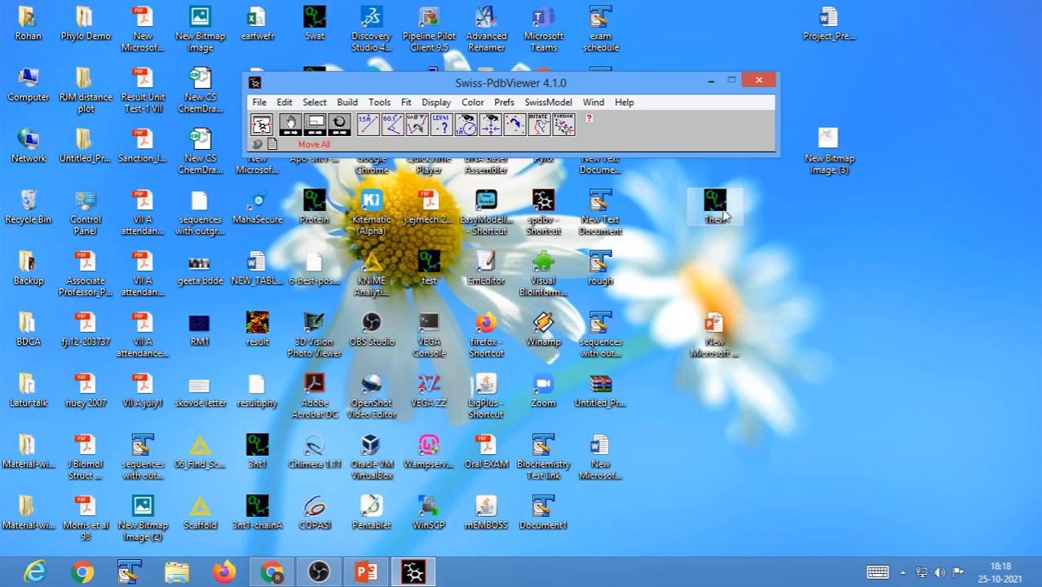
# Load the 1hew structure straight from its desktop file and dismiss the loading log.
pyautogui.moveTo(724, 214); pyautogui.dragTo(653, 132)
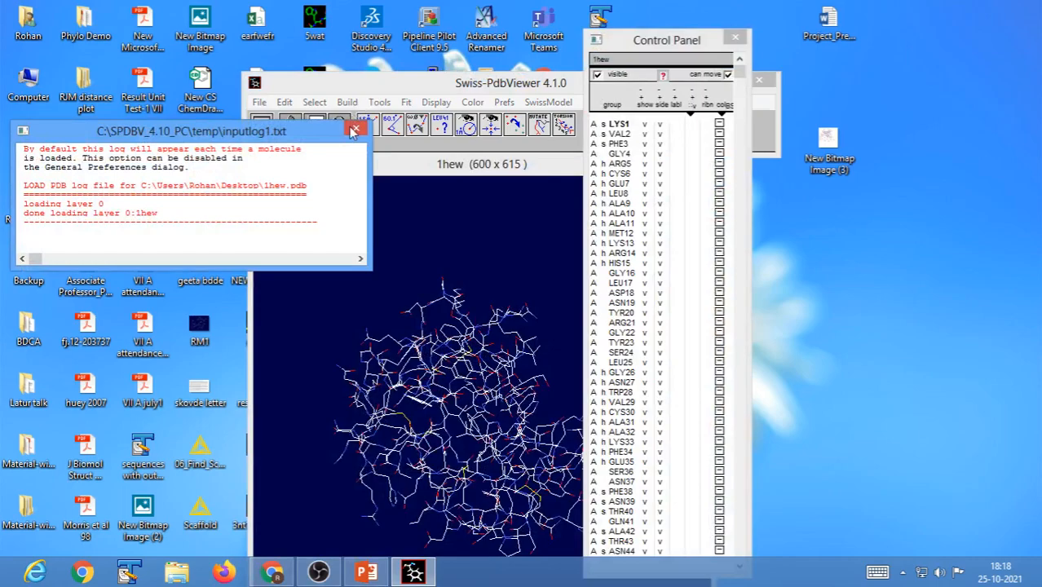
pyautogui.click(355, 132)
pyautogui.moveTo(427, 88); pyautogui.dragTo(280, 62)
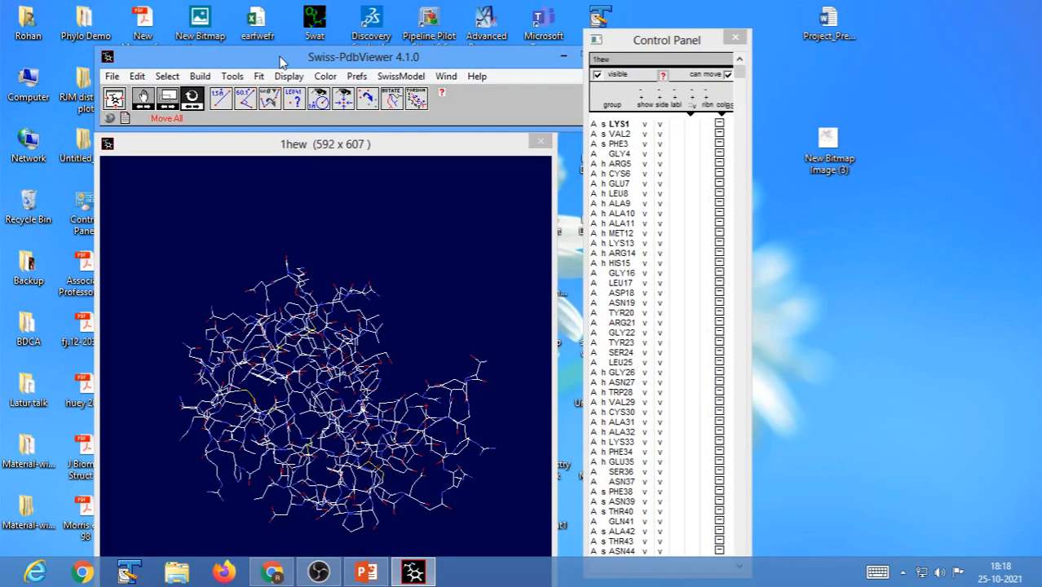
# Close the 1hew structure and reopen the 1hew PDB file from the Desktop folder, dismissing the loading log.
pyautogui.click(112, 76)
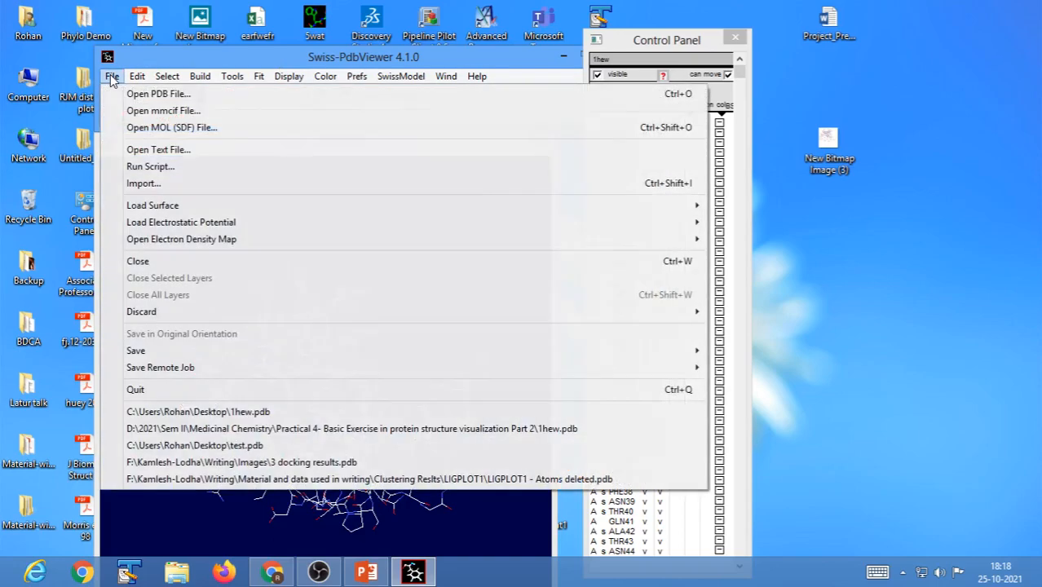
pyautogui.click(146, 262)
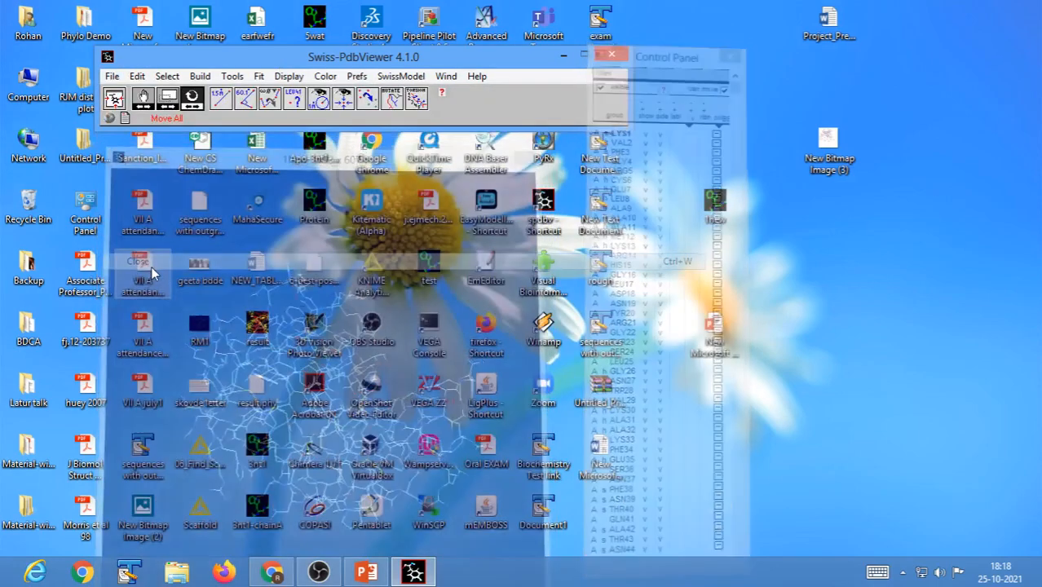
pyautogui.click(112, 76)
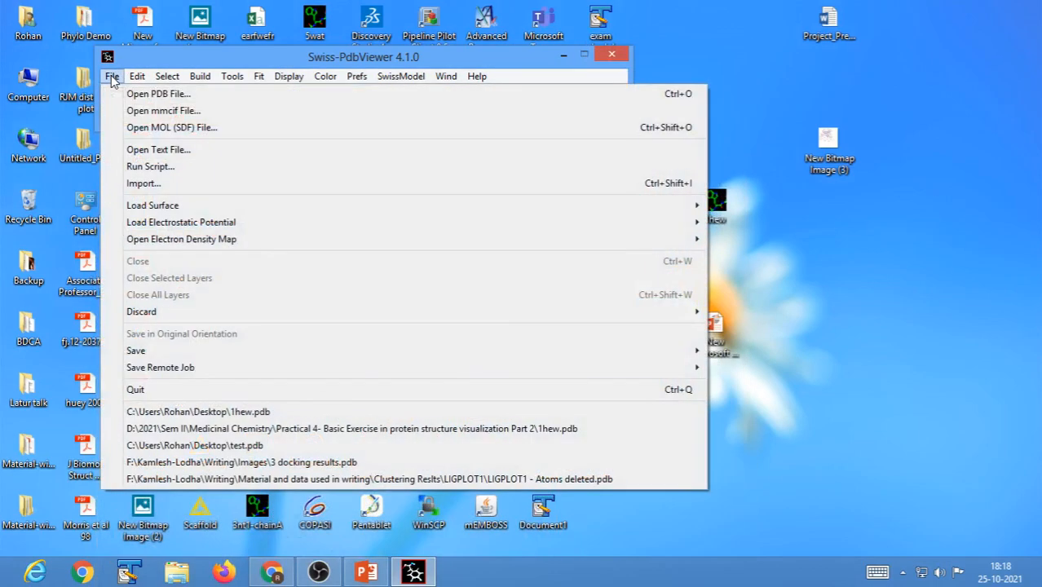
pyautogui.click(159, 94)
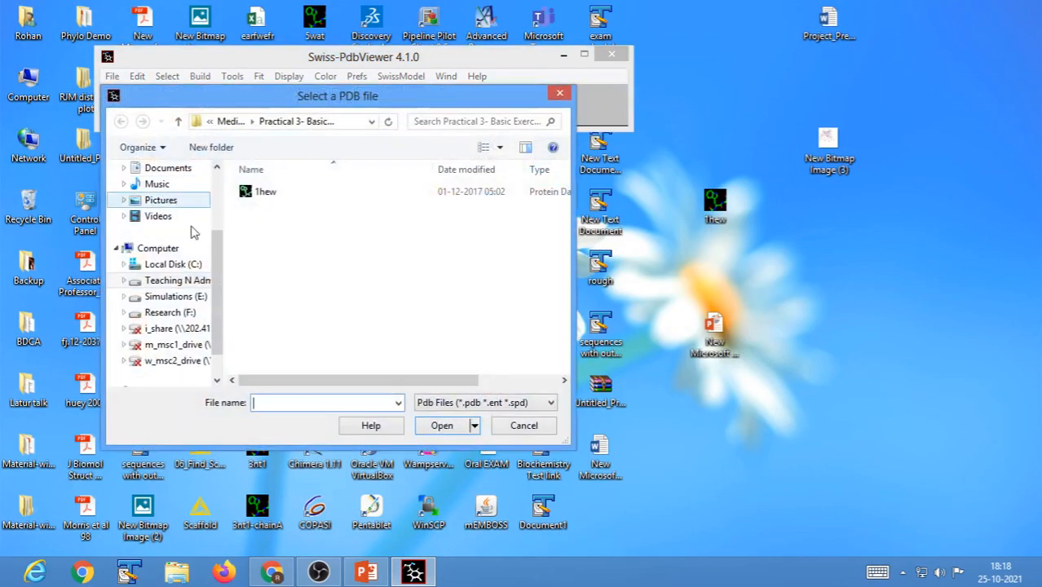
pyautogui.moveTo(220, 282); pyautogui.dragTo(220, 222)
pyautogui.click(161, 193)
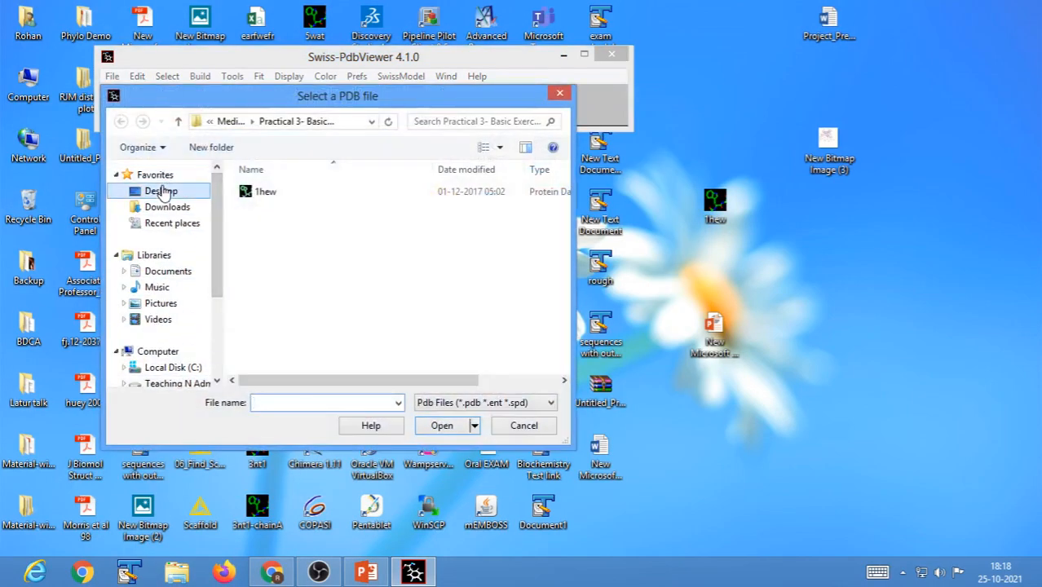
pyautogui.moveTo(563, 196); pyautogui.dragTo(569, 347)
pyautogui.scroll(4, 435, 299)
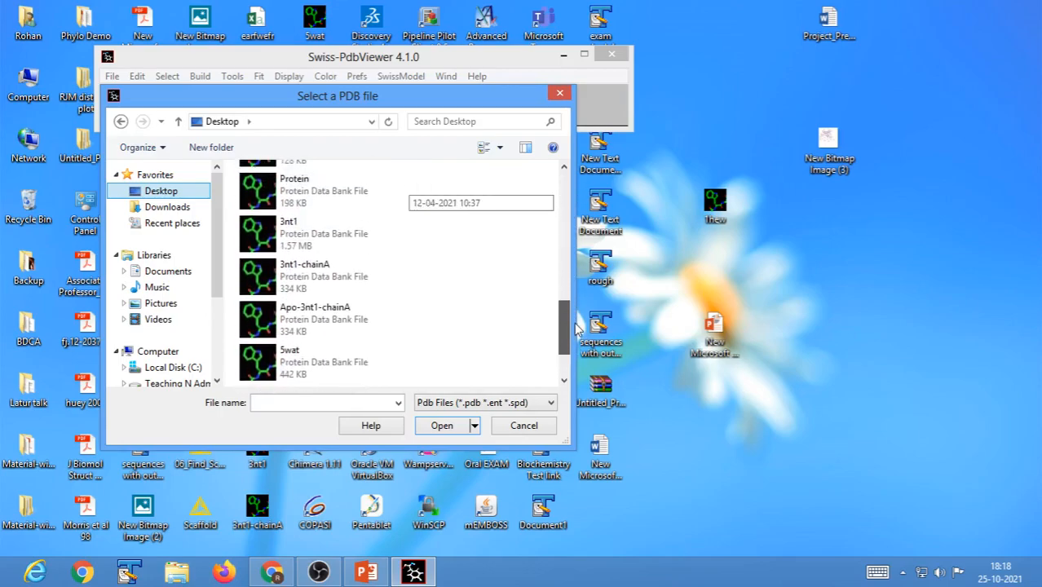
pyautogui.click(293, 225)
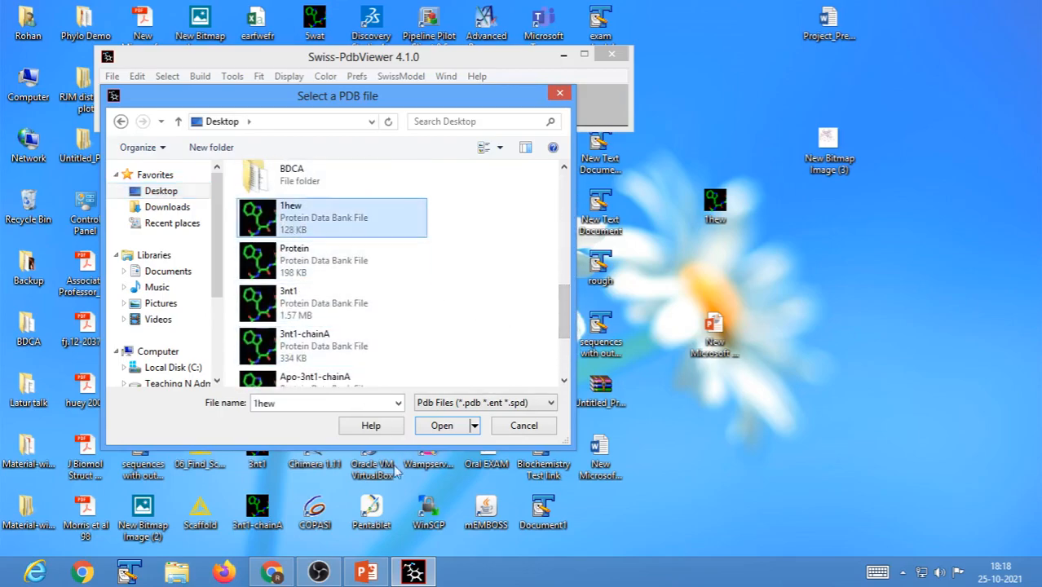
pyautogui.click(438, 433)
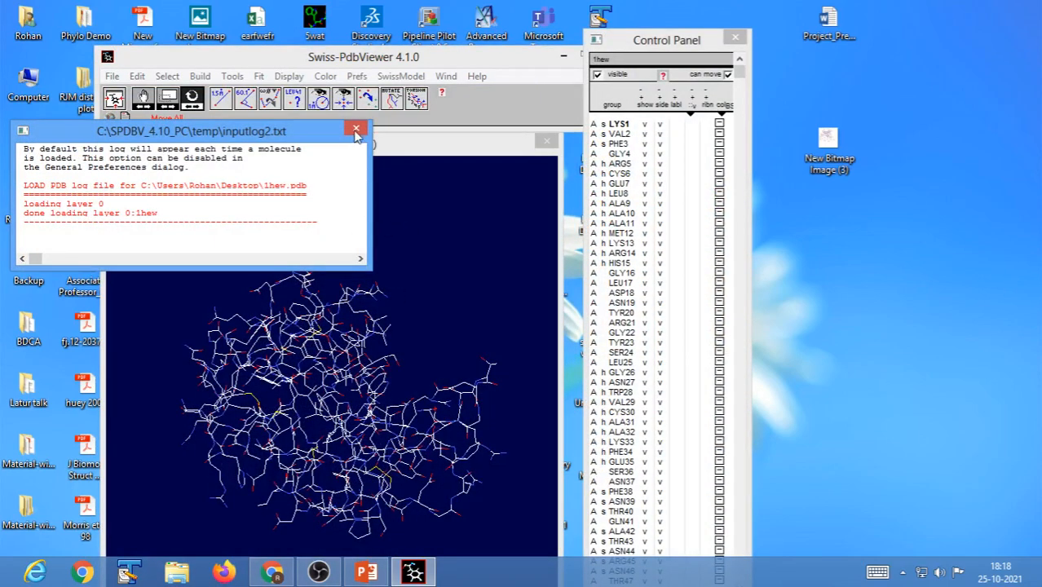
pyautogui.click(356, 129)
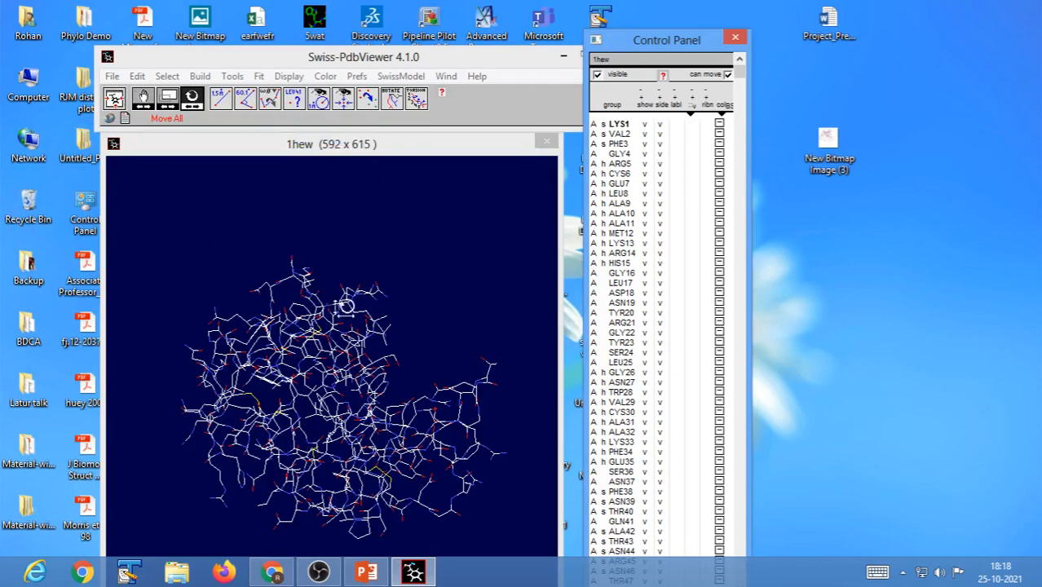
# Close the structure and reload the desktop copy of 1hew.pdb from the recently used files, dismissing the loading log.
pyautogui.click(113, 77)
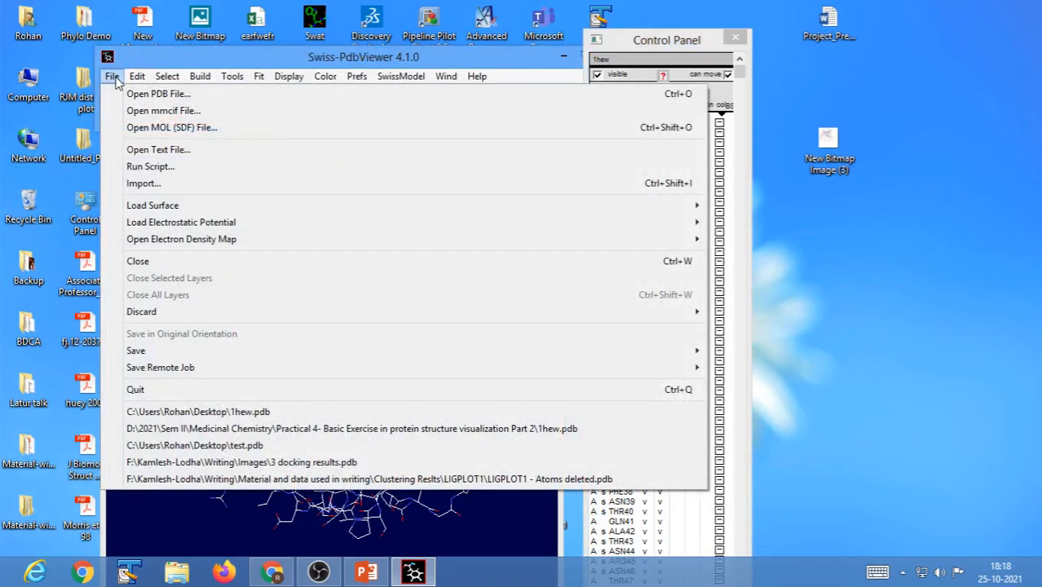
pyautogui.click(138, 261)
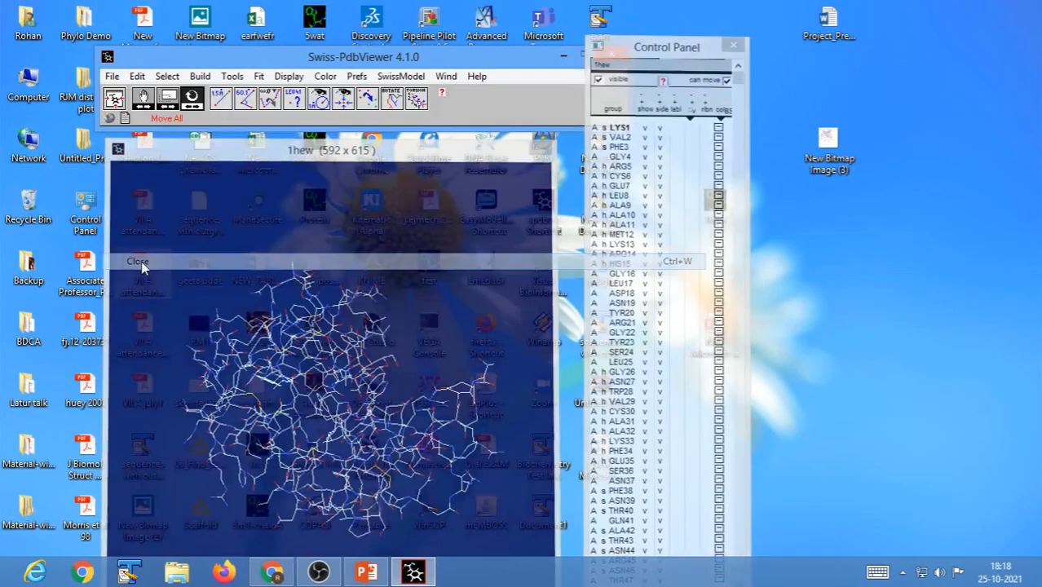
pyautogui.click(112, 77)
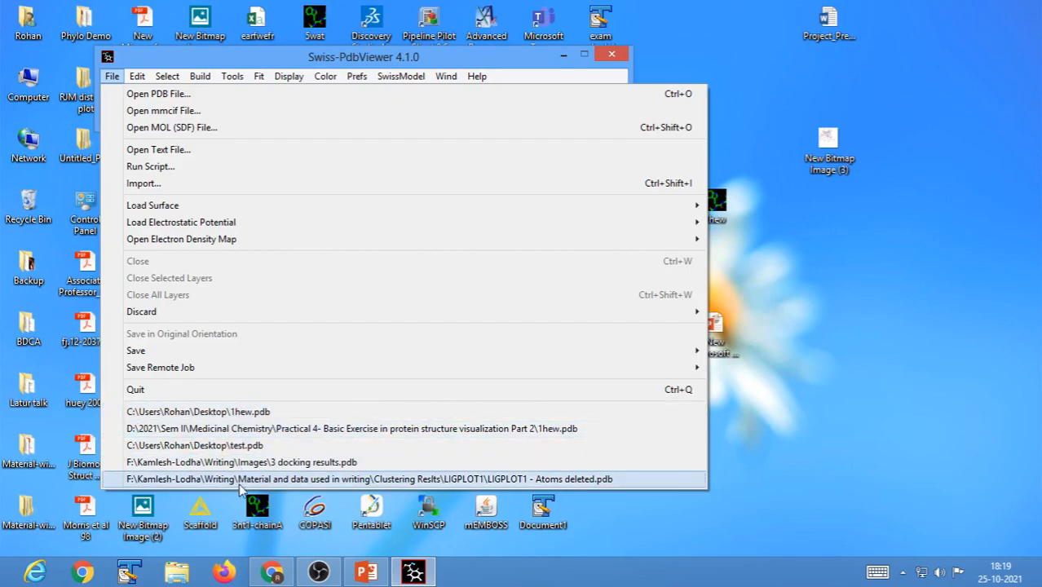
pyautogui.click(261, 412)
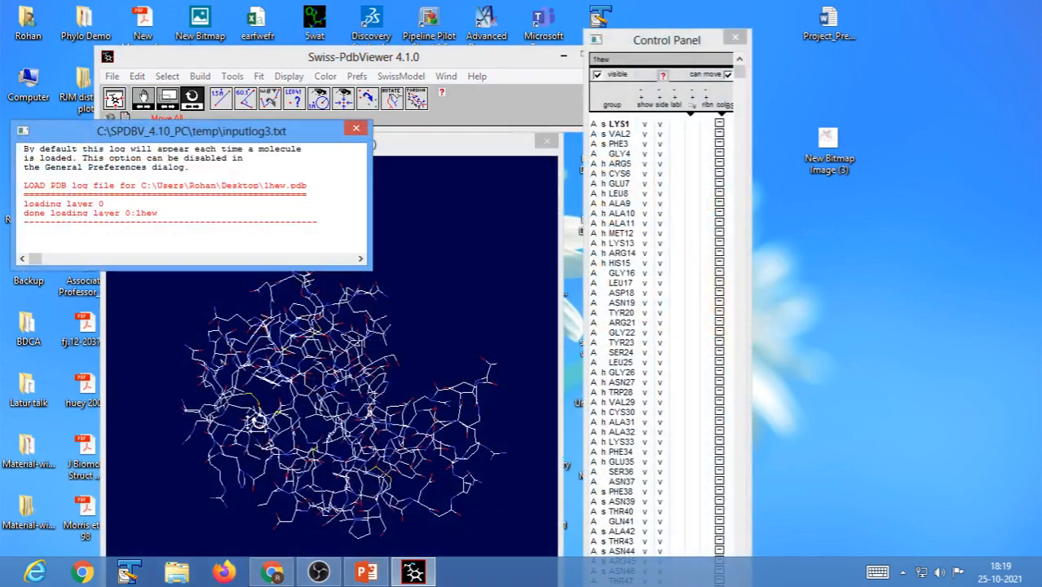
pyautogui.click(356, 128)
# Reposition the viewer window and render the 1hew structure in solid 3D.
pyautogui.moveTo(374, 366); pyautogui.dragTo(309, 180)
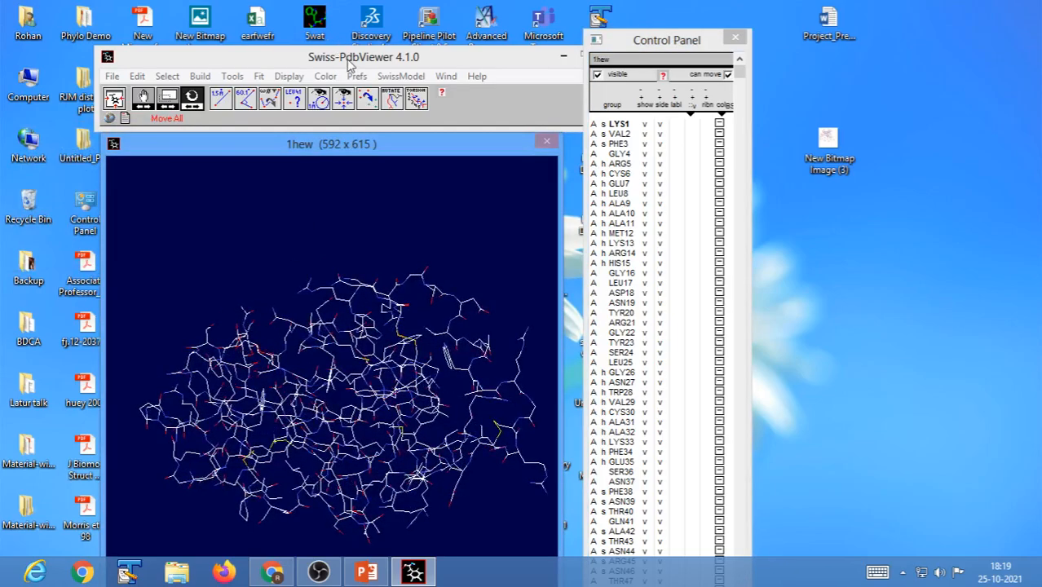
pyautogui.moveTo(350, 64); pyautogui.dragTo(324, 22)
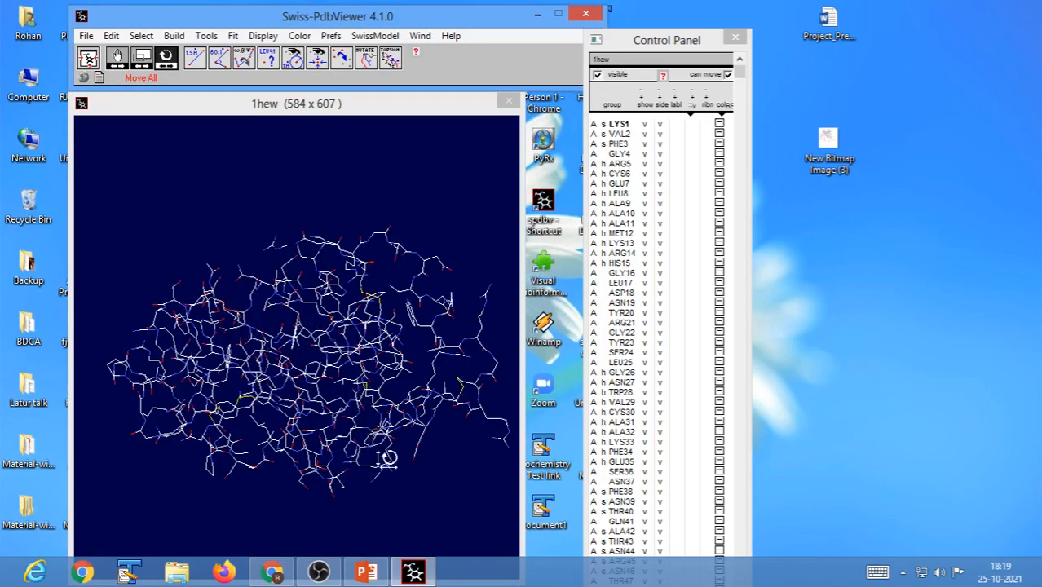
pyautogui.moveTo(407, 472); pyautogui.dragTo(387, 478)
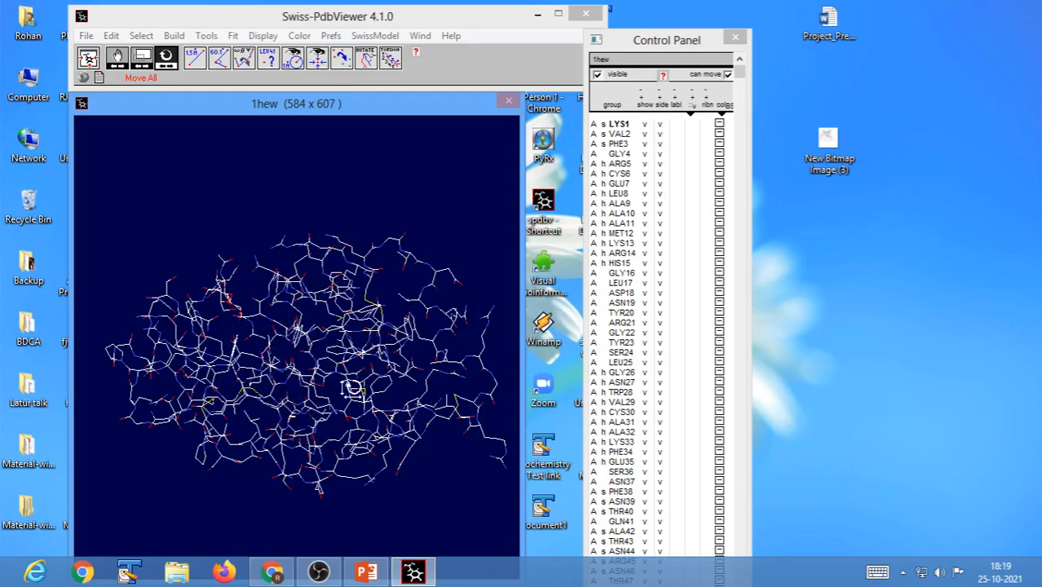
pyautogui.moveTo(391, 479); pyautogui.dragTo(335, 477)
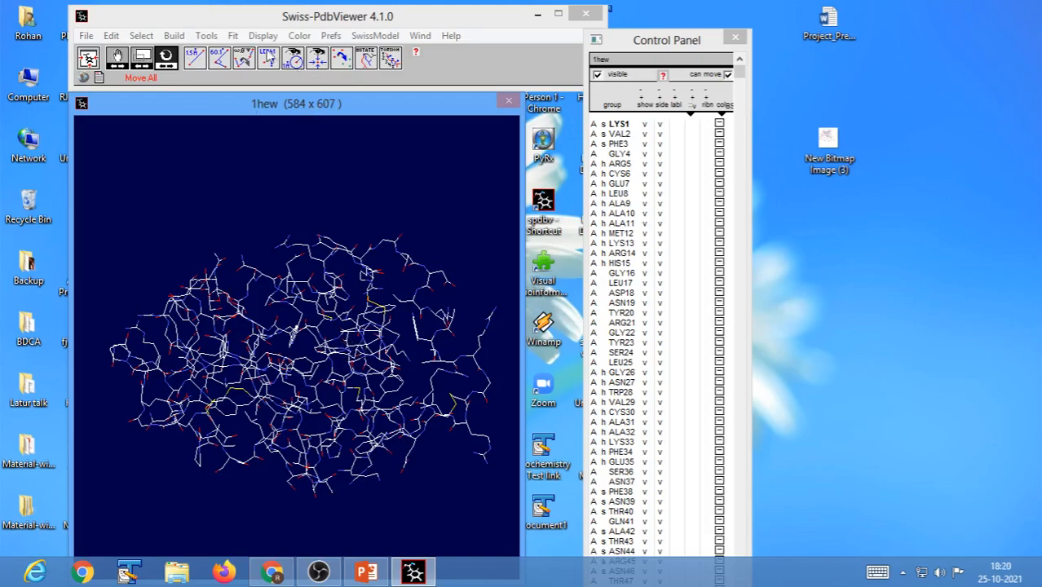
pyautogui.click(261, 37)
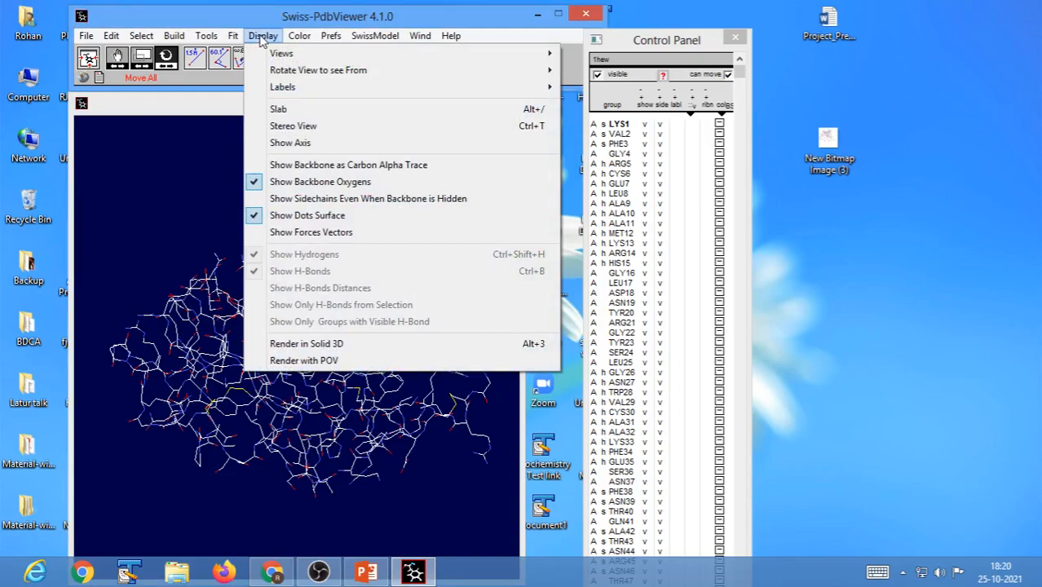
pyautogui.click(314, 345)
pyautogui.moveTo(421, 448); pyautogui.dragTo(402, 441)
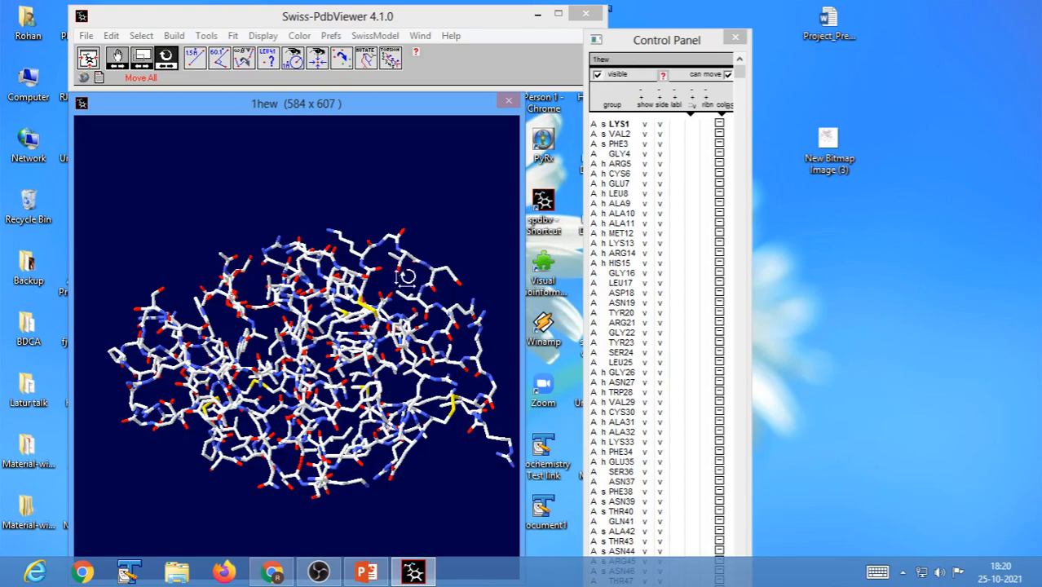
# Hide the atoms of all residues and show the whole protein as a ribbon.
pyautogui.click(644, 125)
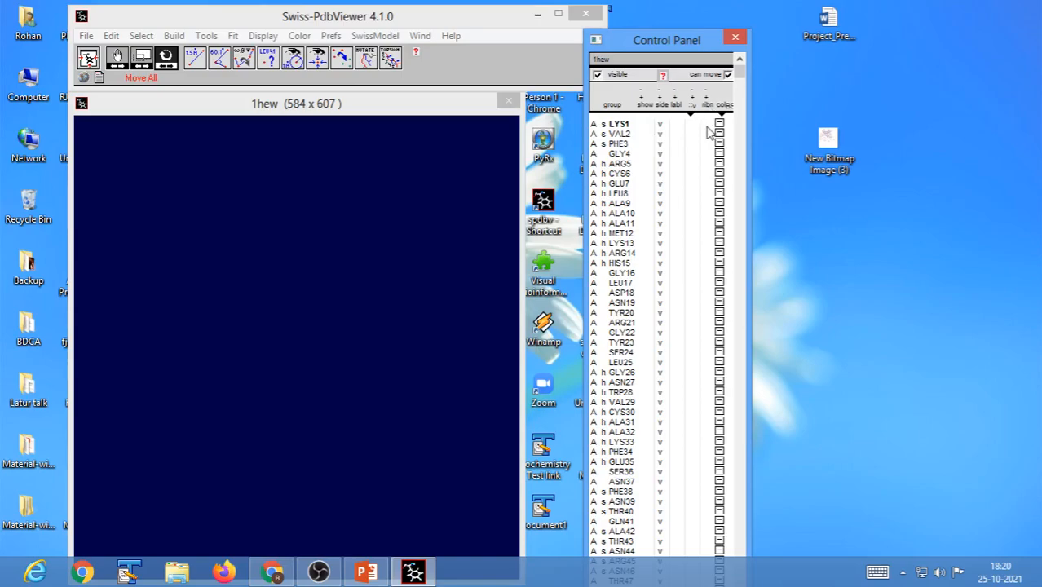
pyautogui.click(706, 157)
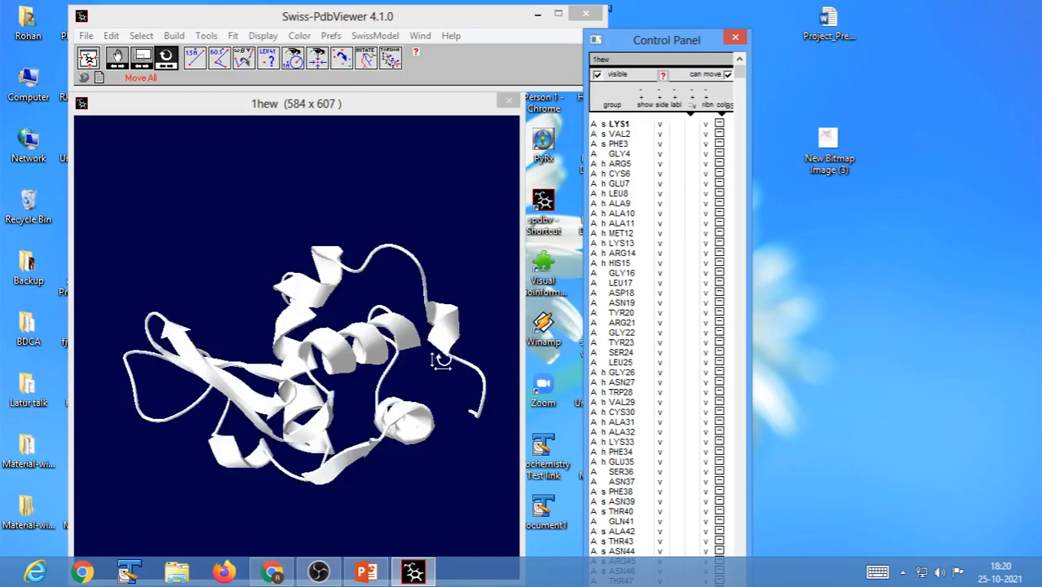
pyautogui.click(412, 431)
pyautogui.moveTo(412, 431); pyautogui.dragTo(365, 453)
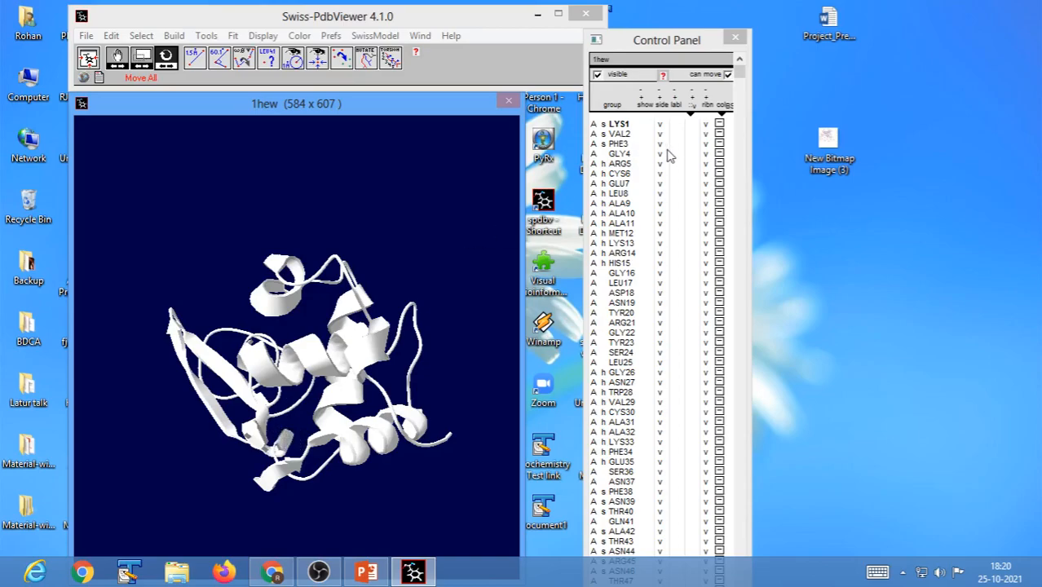
# Turn off the ribbon for all residues and show their atoms again.
pyautogui.click(707, 127)
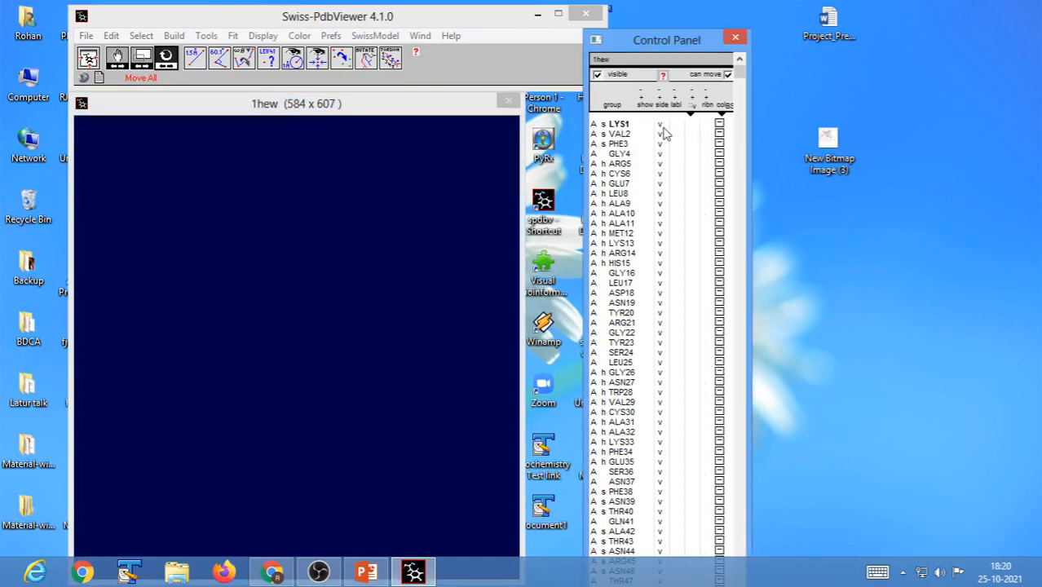
pyautogui.click(645, 125)
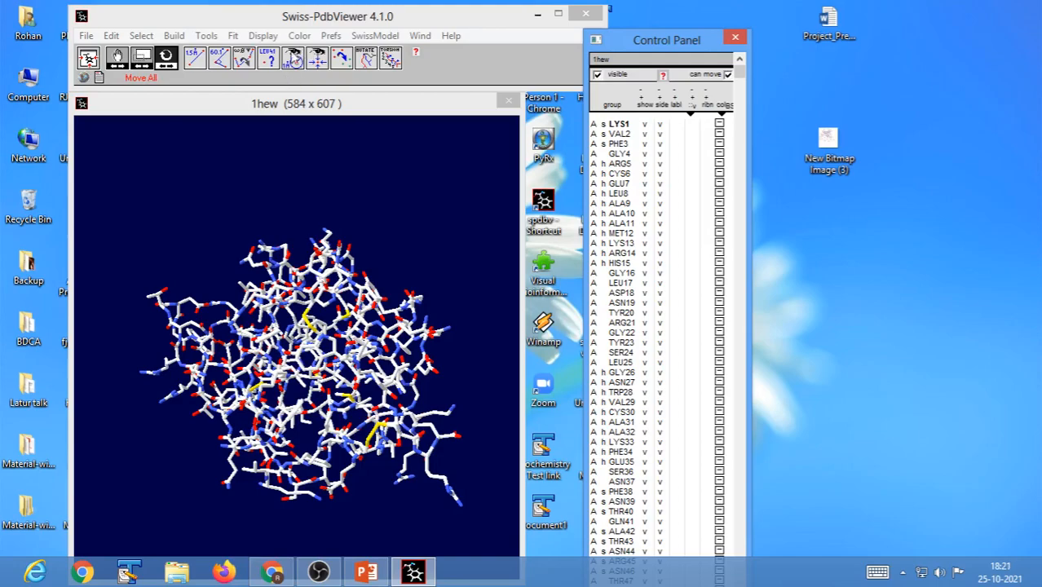
# Turn off solid 3D rendering so the 1hew structure is drawn as thin lines.
pyautogui.click(263, 38)
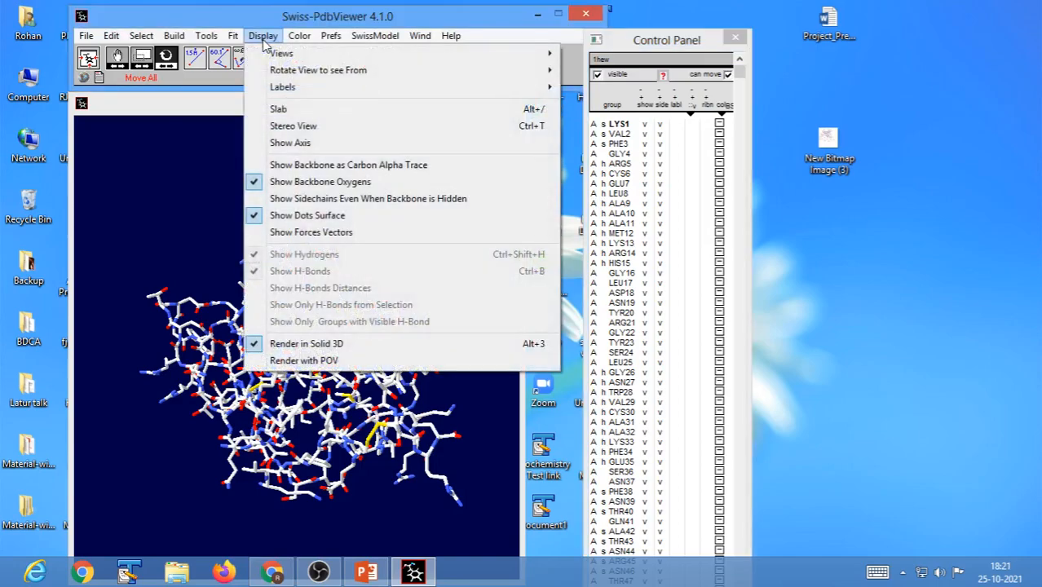
pyautogui.click(295, 346)
pyautogui.moveTo(377, 481); pyautogui.dragTo(400, 486)
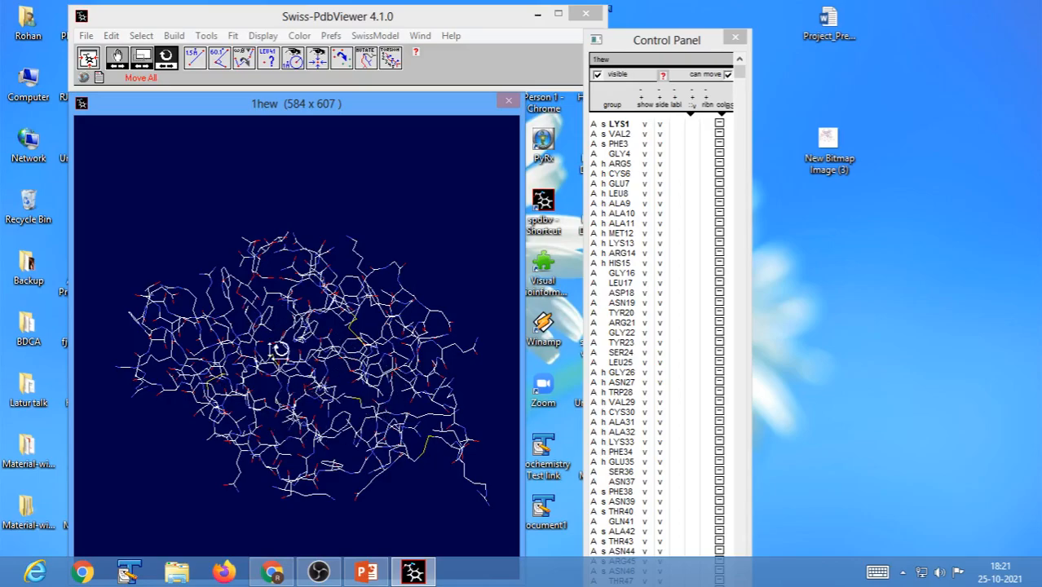
pyautogui.moveTo(400, 411); pyautogui.dragTo(380, 423)
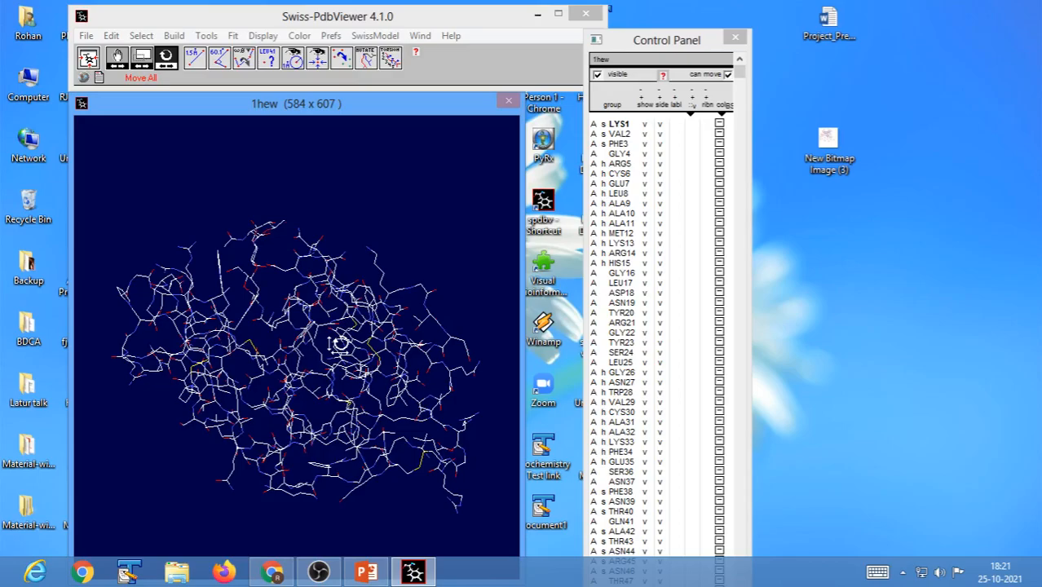
pyautogui.moveTo(409, 426); pyautogui.dragTo(278, 467)
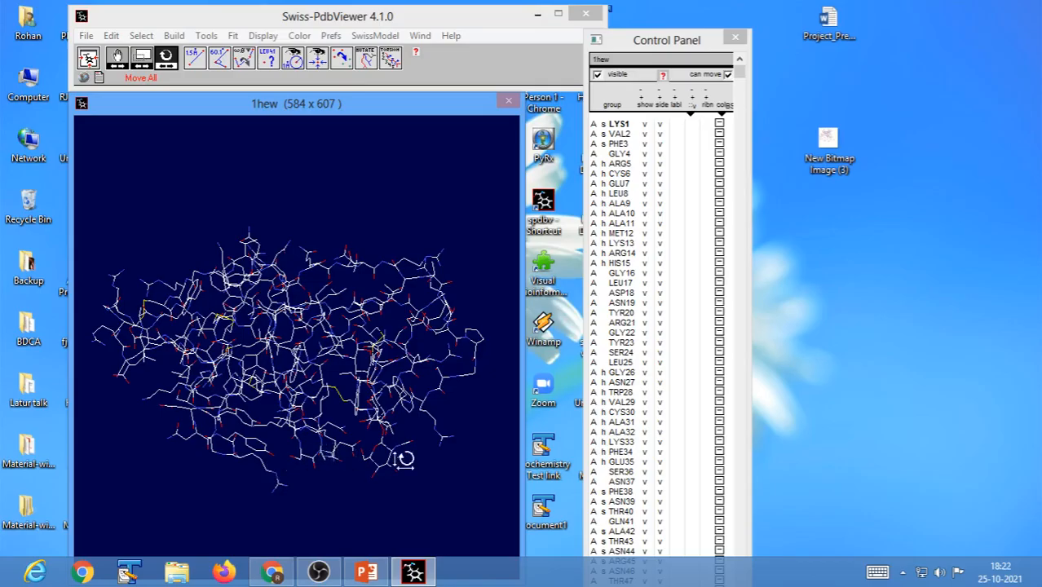
# Select all residues of chain A and hide their side chains so only the backbone is drawn.
pyautogui.moveTo(415, 484)
pyautogui.mouseDown()
pyautogui.moveTo(275, 482)
pyautogui.moveTo(400, 487)
pyautogui.mouseUp()
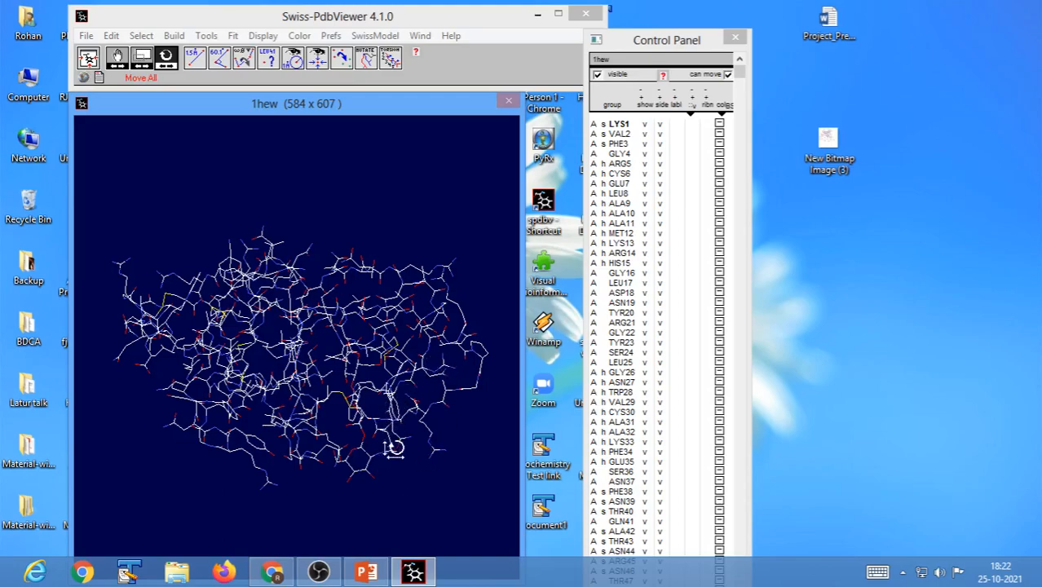
pyautogui.moveTo(407, 482)
pyautogui.mouseDown()
pyautogui.moveTo(249, 471)
pyautogui.moveTo(394, 483)
pyautogui.mouseUp()
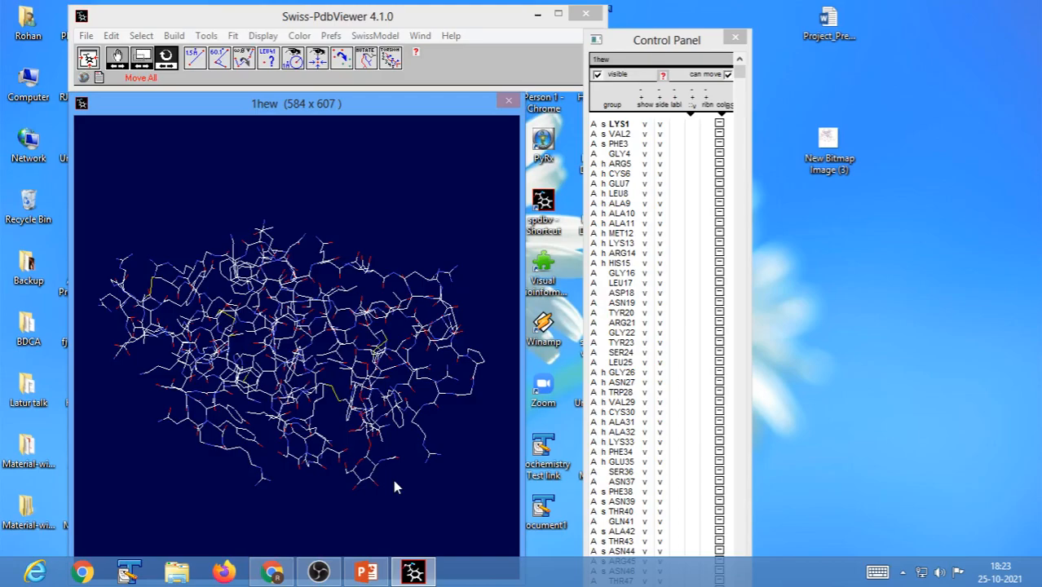
pyautogui.moveTo(450, 502); pyautogui.dragTo(309, 477)
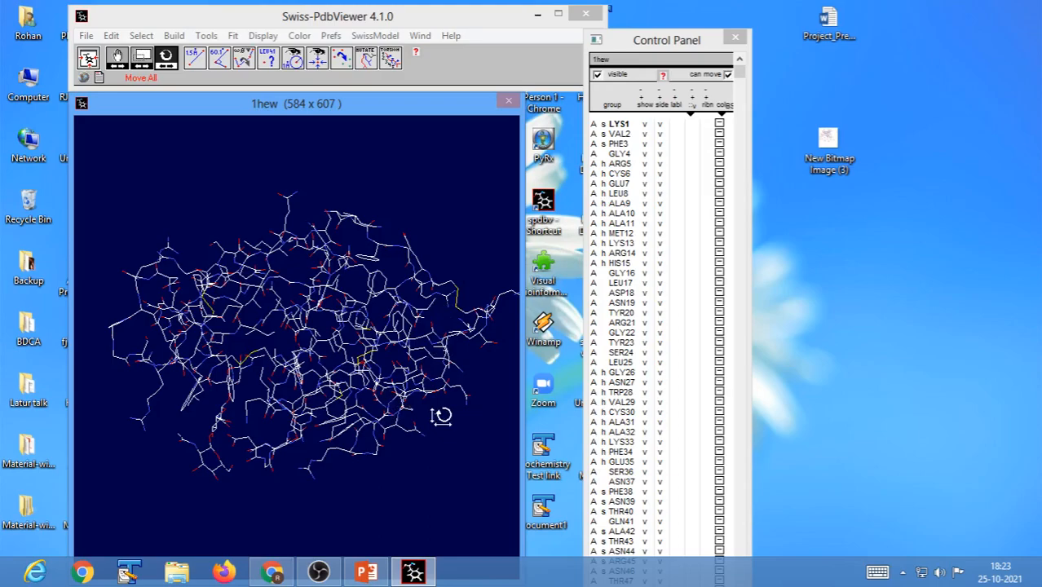
pyautogui.click(593, 274)
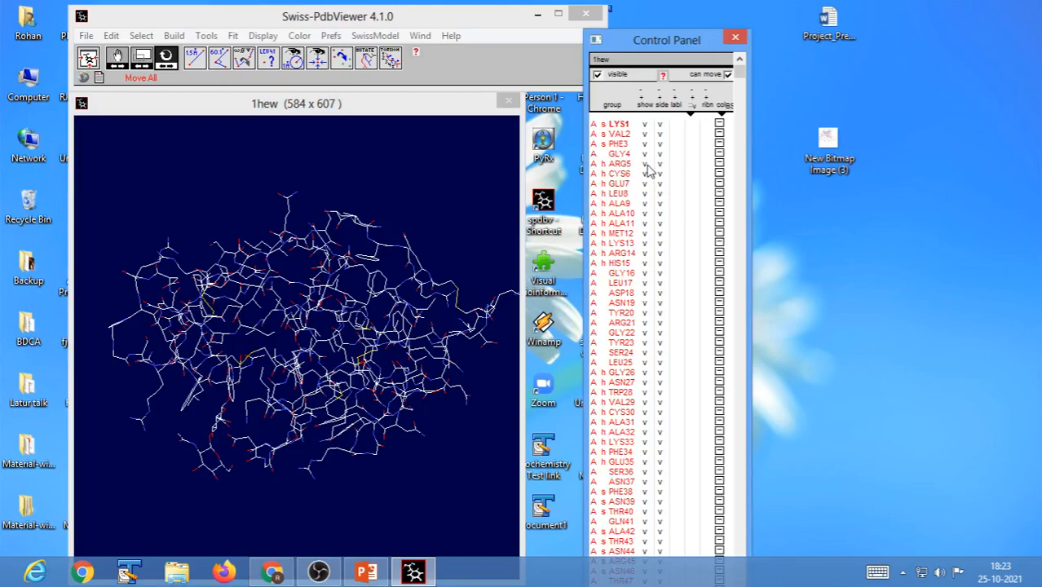
pyautogui.click(88, 59)
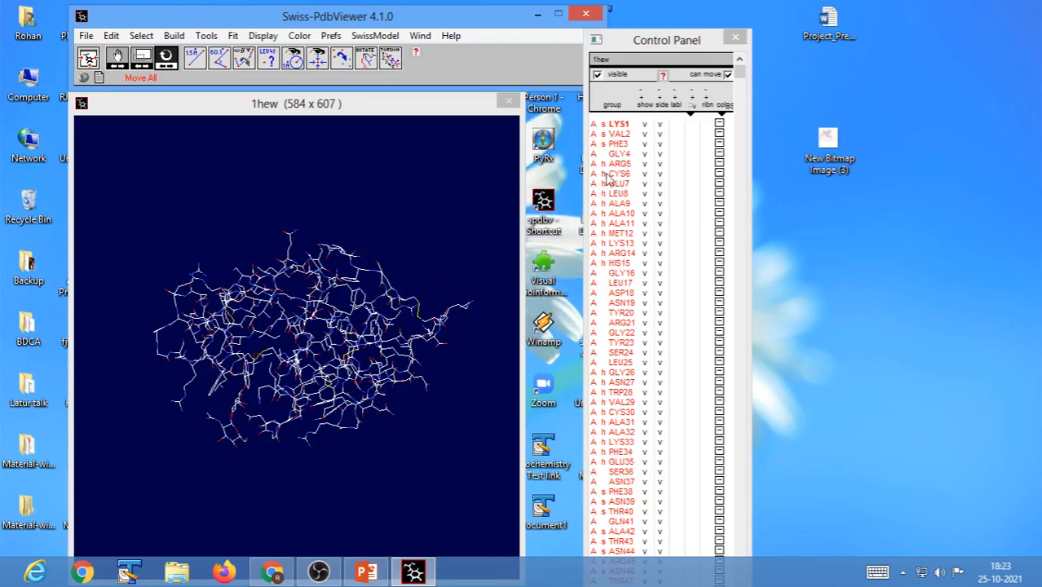
pyautogui.click(660, 125)
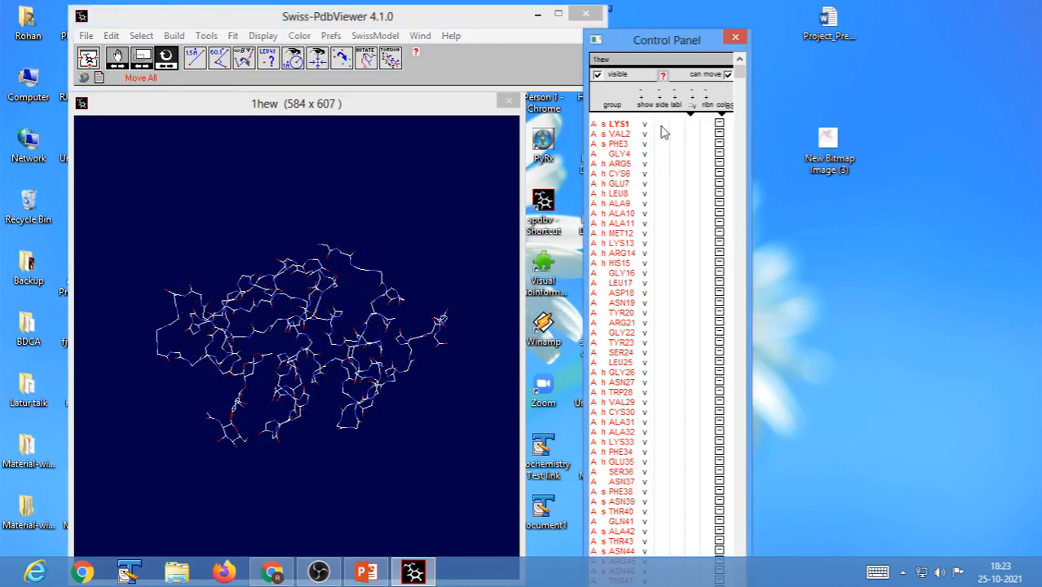
# Color the 1hew backbone by secondary structure.
pyautogui.moveTo(420, 473); pyautogui.dragTo(285, 451)
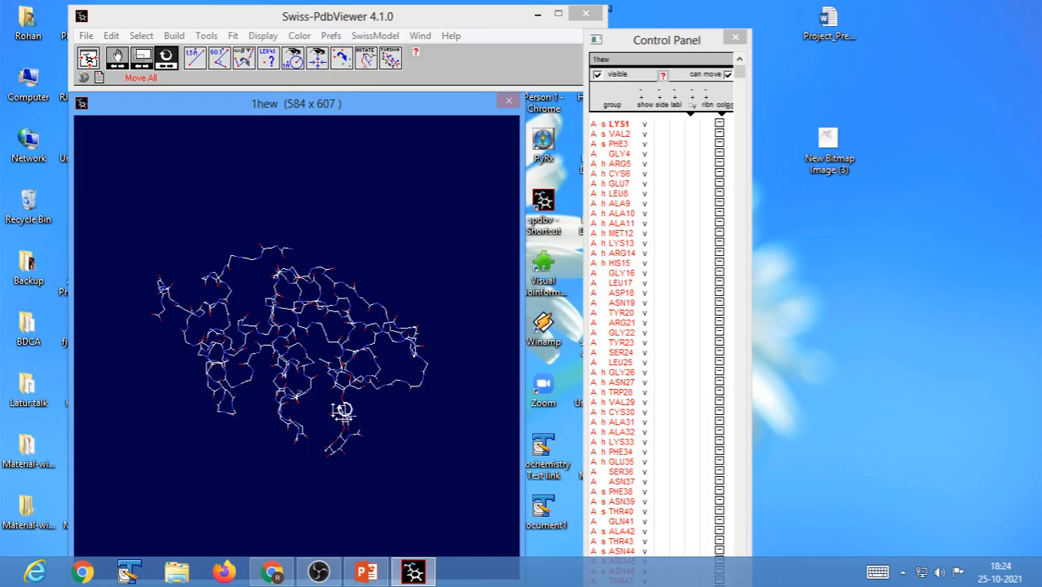
pyautogui.moveTo(327, 414)
pyautogui.mouseDown()
pyautogui.moveTo(262, 423)
pyautogui.moveTo(306, 426)
pyautogui.moveTo(311, 405)
pyautogui.moveTo(347, 392)
pyautogui.moveTo(331, 411)
pyautogui.mouseUp()
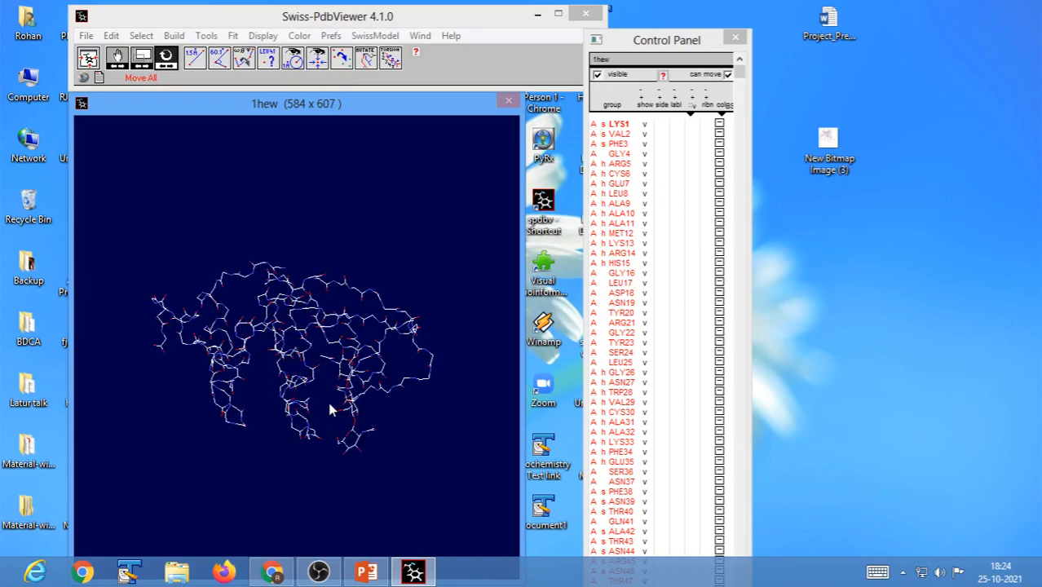
pyautogui.moveTo(349, 447); pyautogui.dragTo(332, 499)
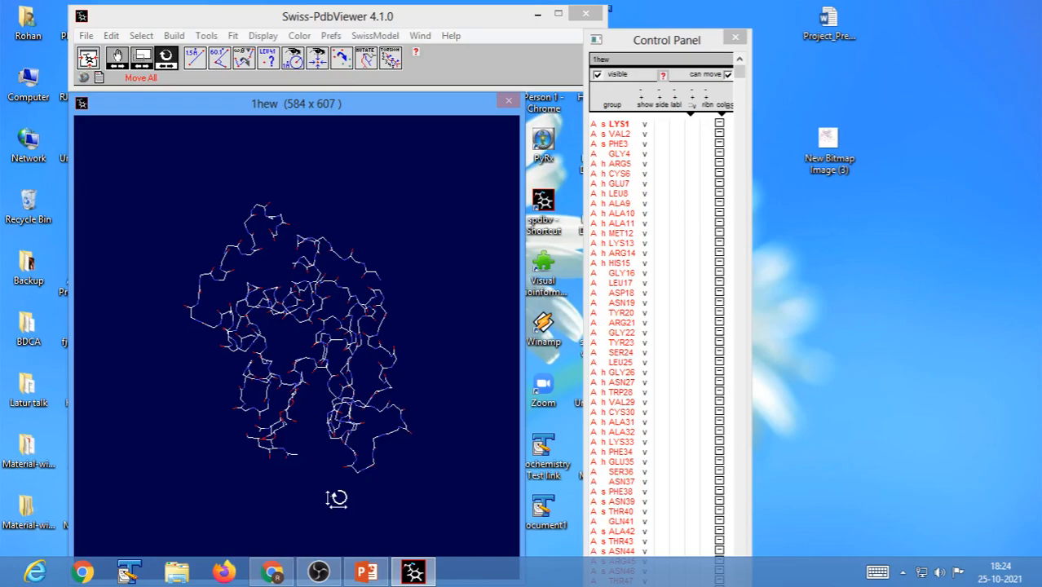
pyautogui.click(309, 18)
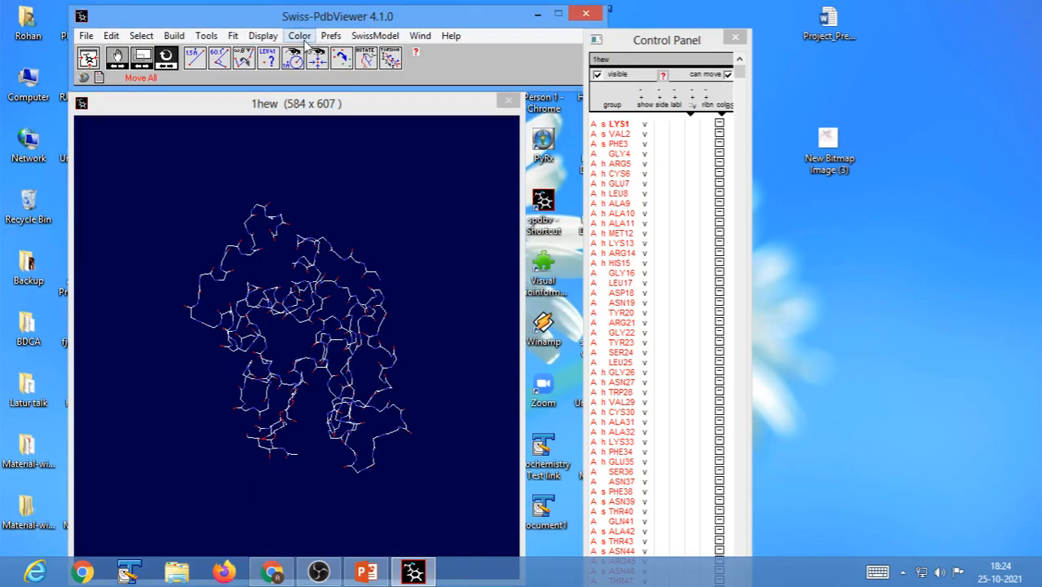
pyautogui.click(304, 37)
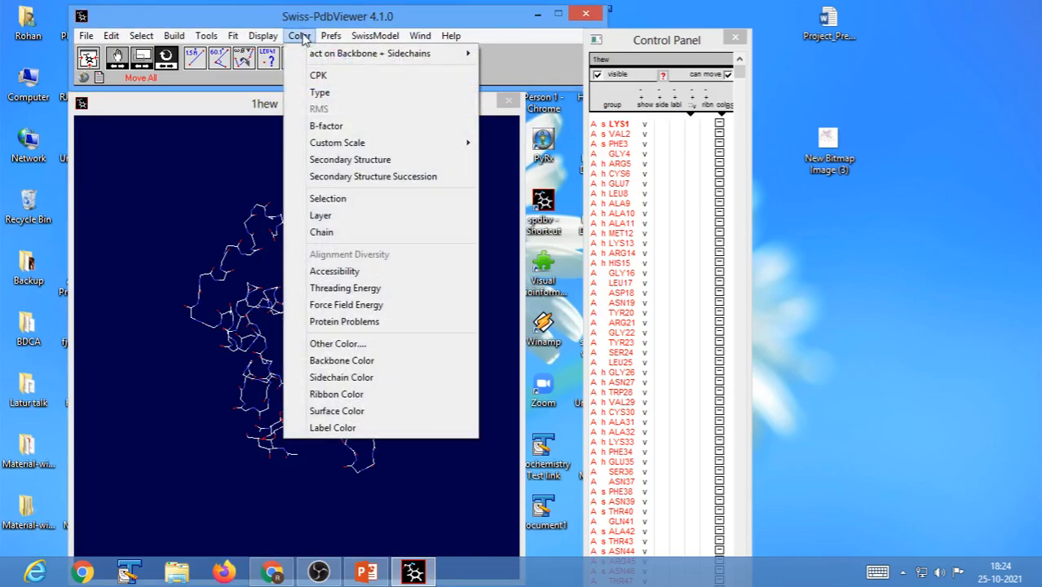
pyautogui.click(355, 161)
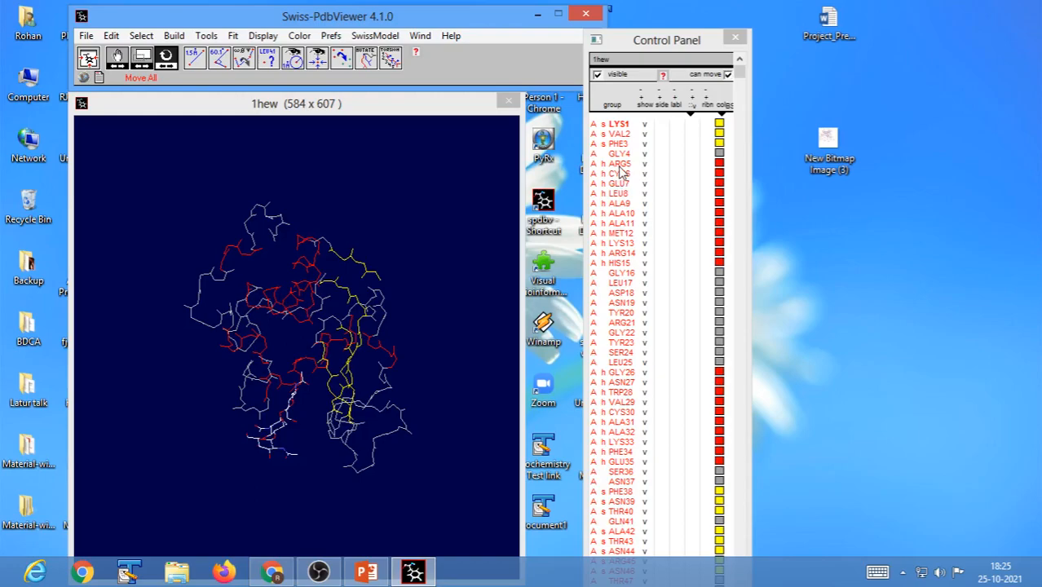
# Select the helix residues ARG5 to MET12 and reapply the secondary structure coloring.
pyautogui.moveTo(620, 164); pyautogui.dragTo(620, 234)
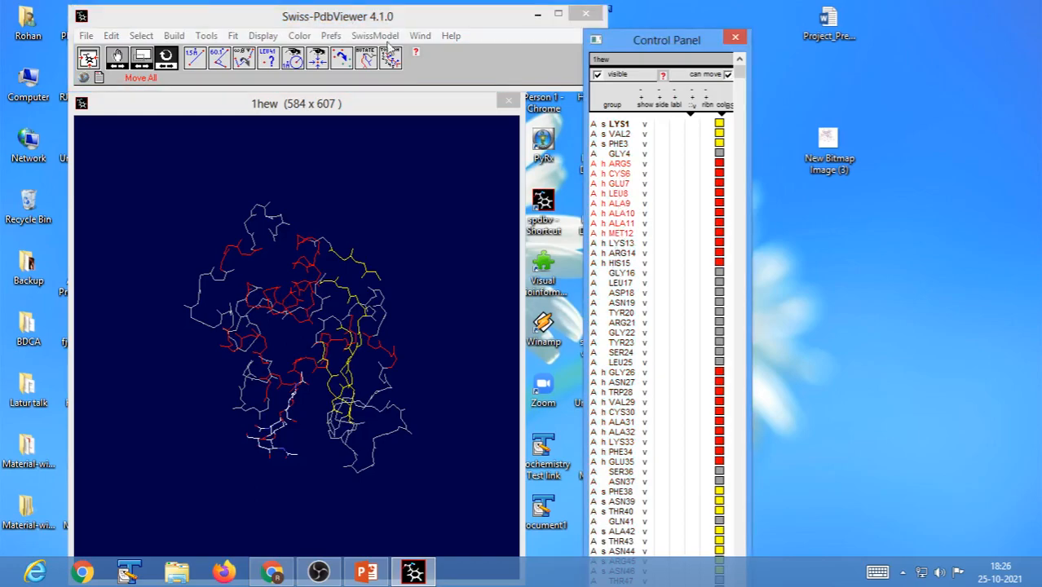
pyautogui.click(299, 36)
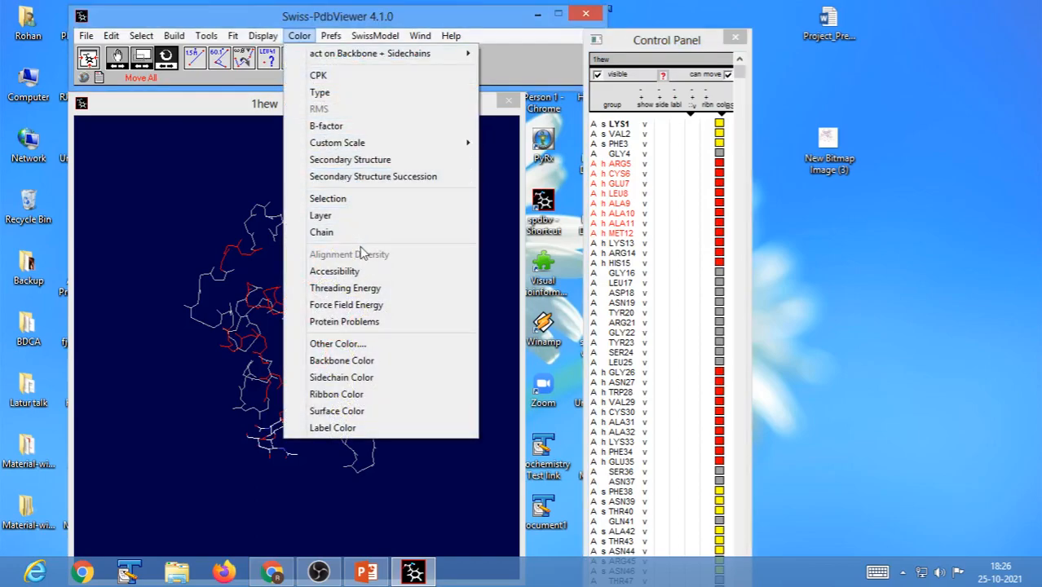
pyautogui.click(354, 160)
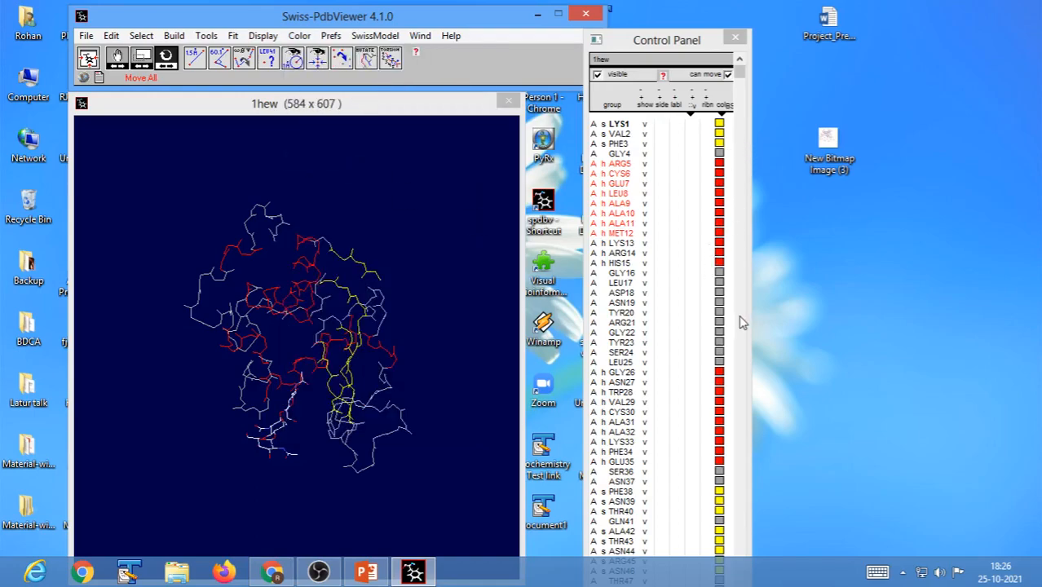
# Color the 1hew structure by secondary structure succession.
pyautogui.click(301, 37)
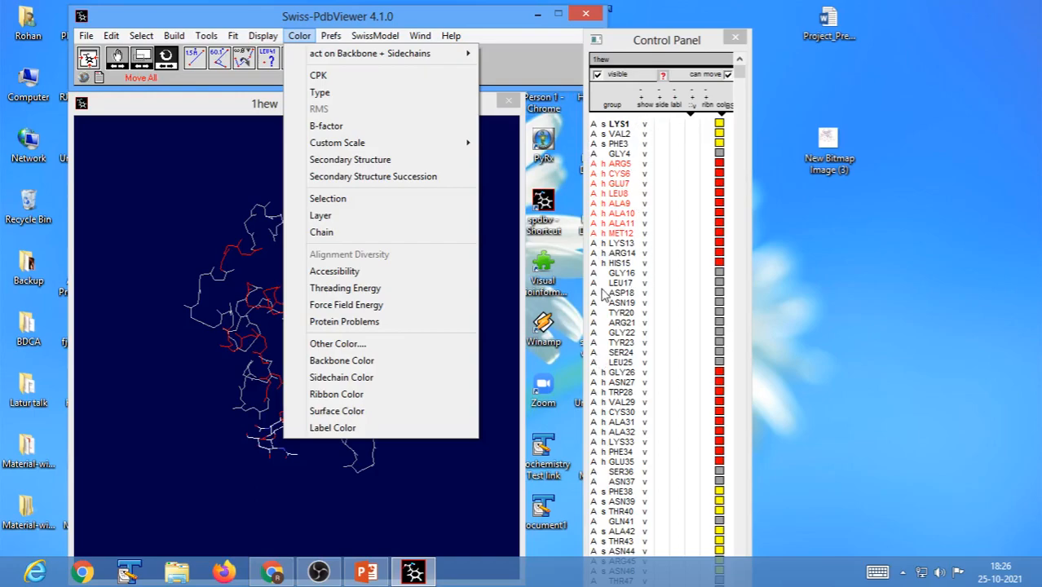
pyautogui.moveTo(330, 35)
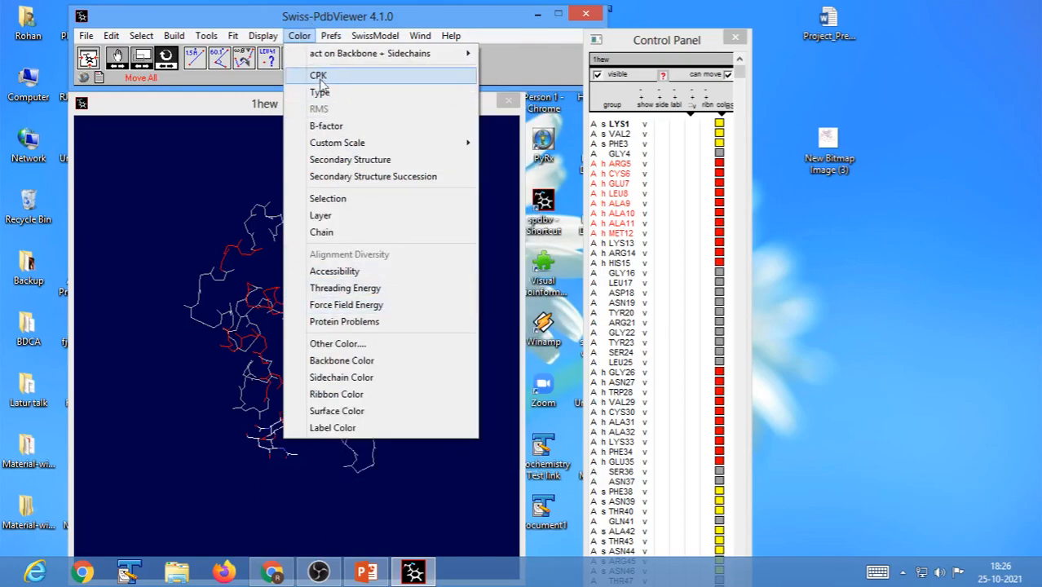
pyautogui.click(389, 216)
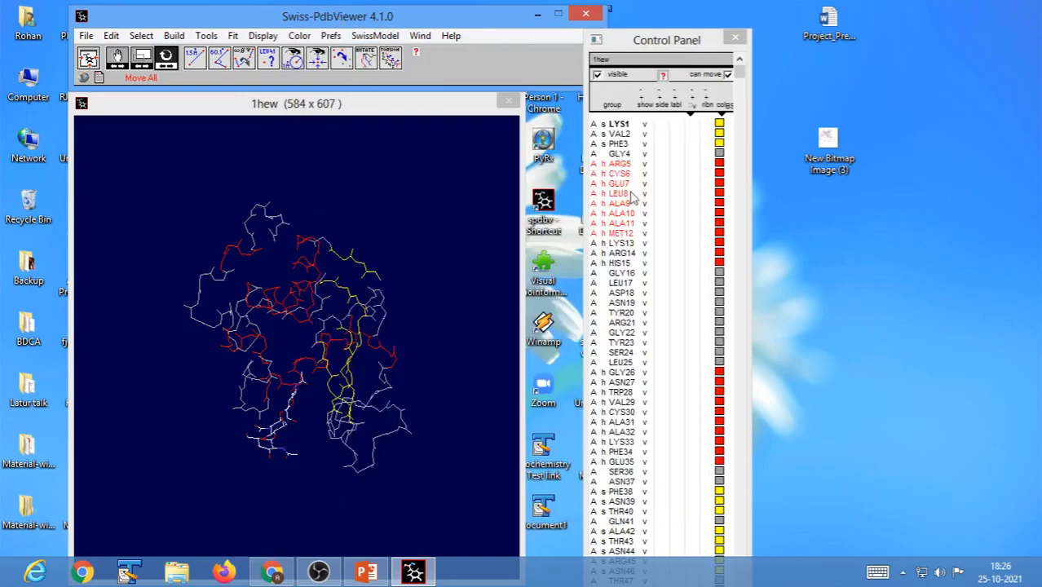
pyautogui.click(298, 38)
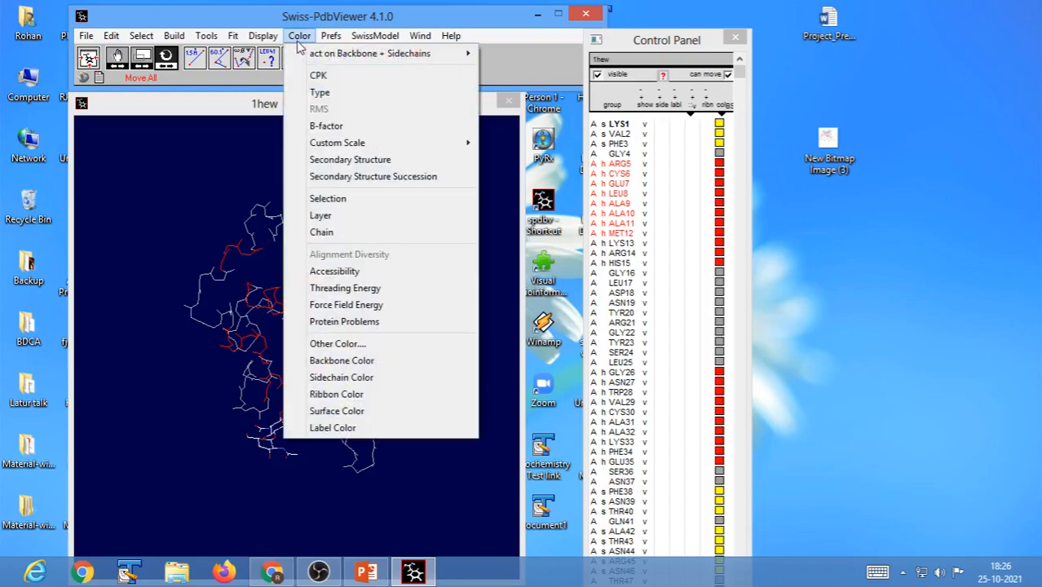
pyautogui.click(347, 177)
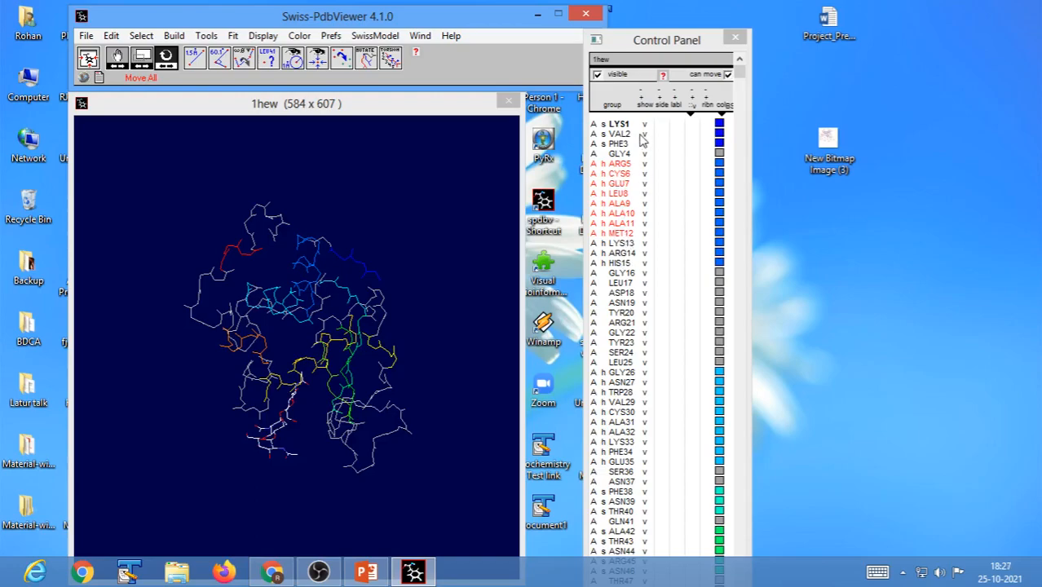
# Examine the succession colors from the first to the last residues in the list and compare them with the structure from several angles.
pyautogui.moveTo(427, 396); pyautogui.dragTo(402, 395)
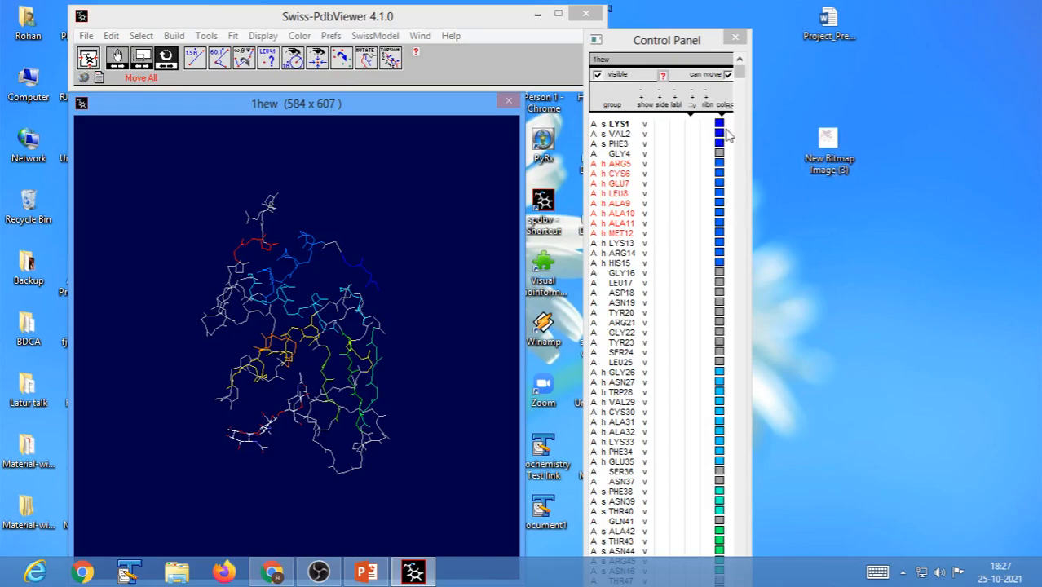
pyautogui.moveTo(740, 78); pyautogui.dragTo(718, 559)
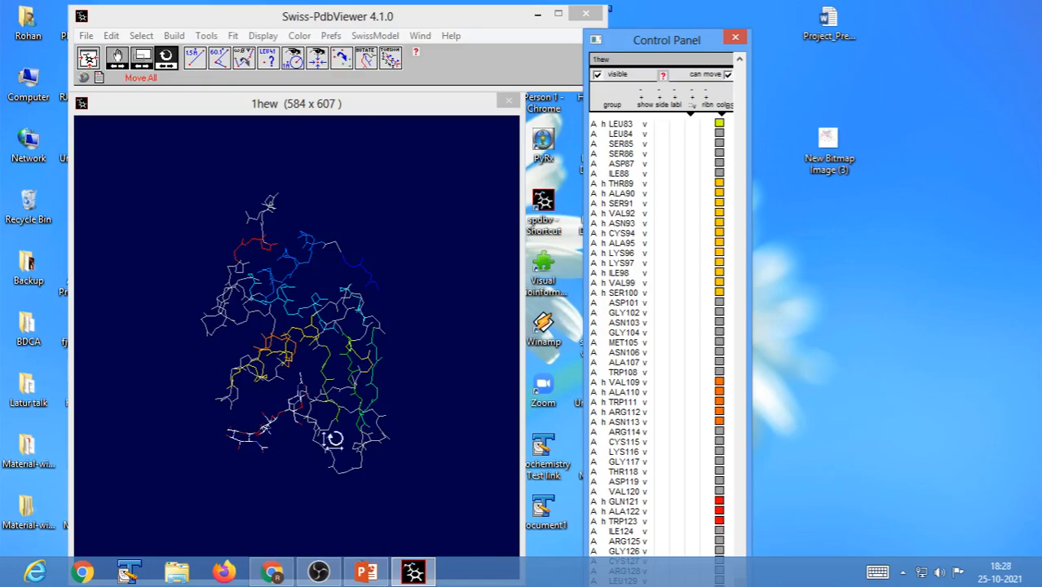
pyautogui.click(383, 455)
pyautogui.moveTo(371, 461); pyautogui.dragTo(313, 471)
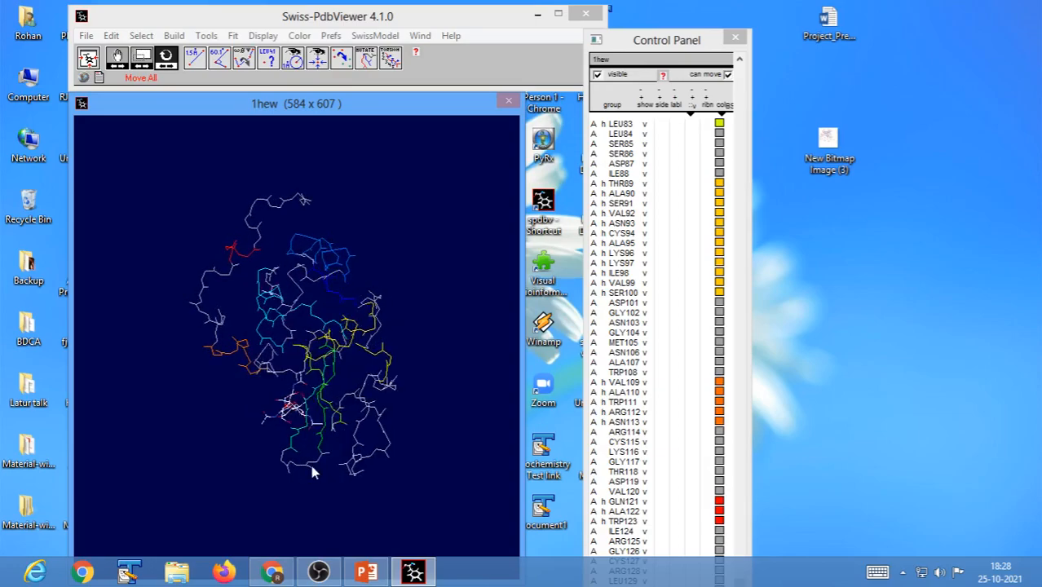
pyautogui.moveTo(384, 415); pyautogui.dragTo(335, 442)
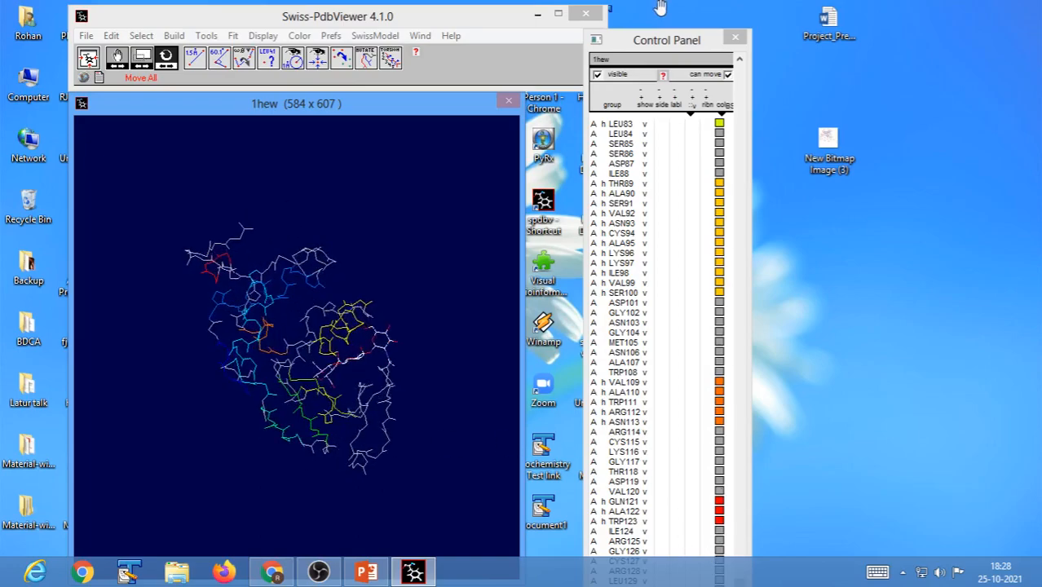
pyautogui.moveTo(661, 49); pyautogui.dragTo(637, 21)
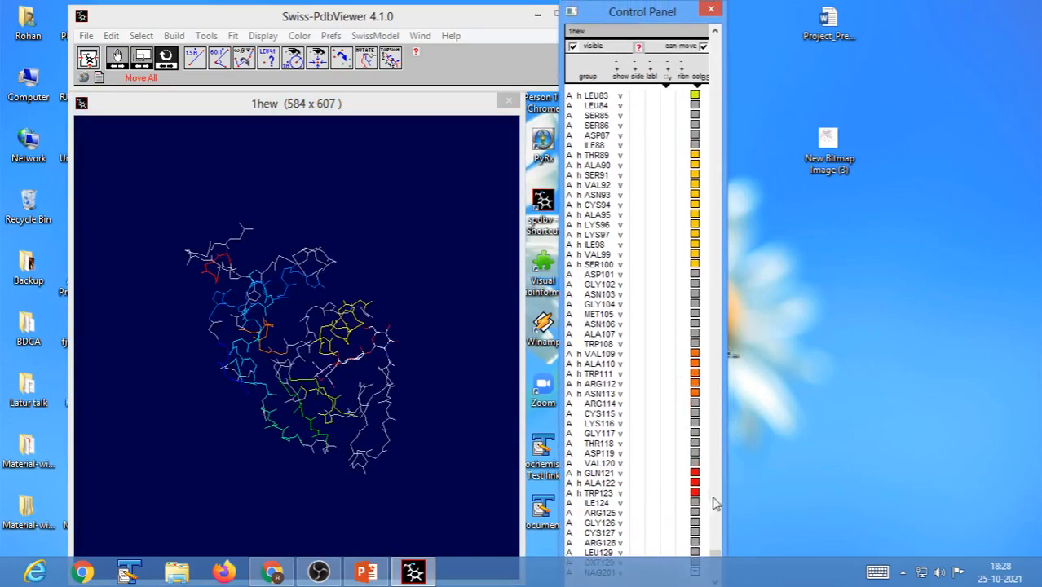
pyautogui.moveTo(716, 558); pyautogui.dragTo(717, 45)
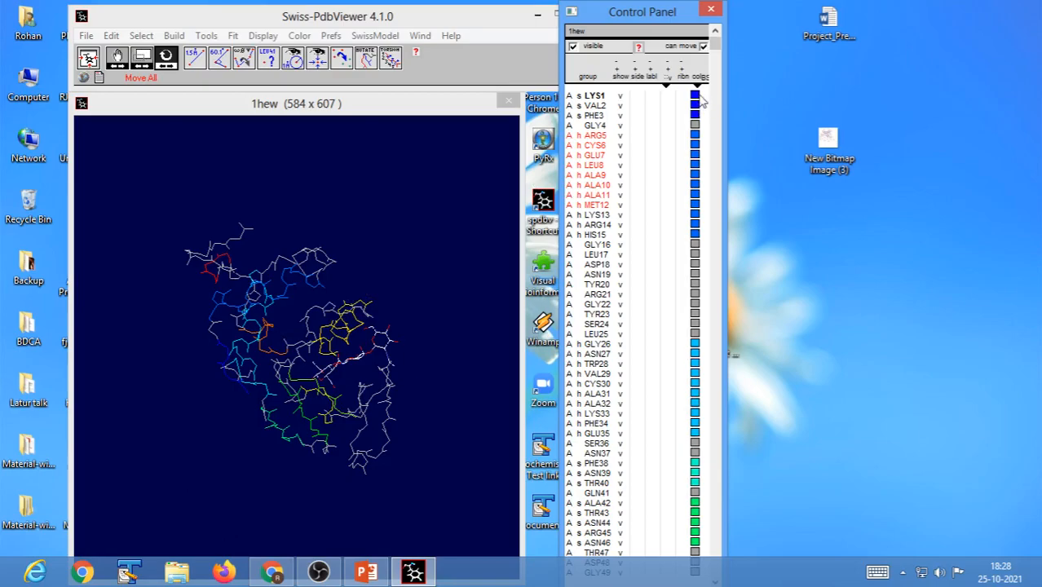
pyautogui.moveTo(414, 282); pyautogui.dragTo(342, 274)
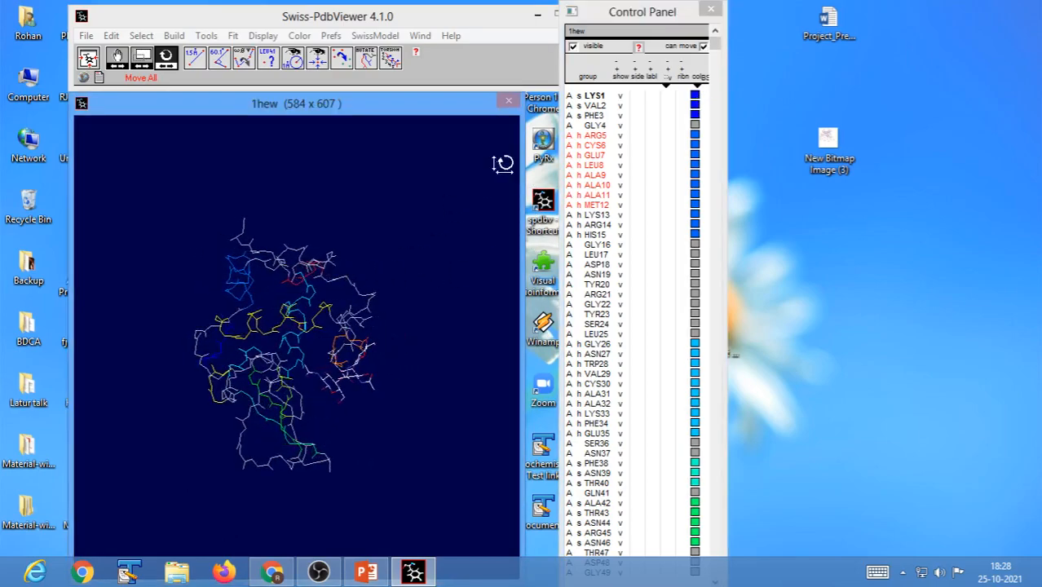
pyautogui.moveTo(715, 43); pyautogui.dragTo(717, 540)
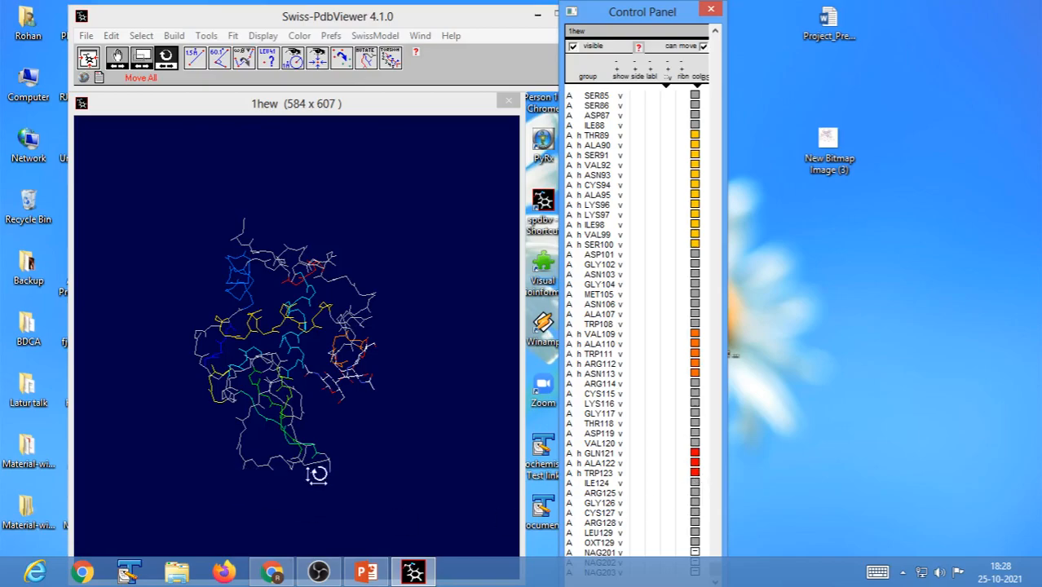
pyautogui.click(379, 291)
pyautogui.moveTo(380, 291); pyautogui.dragTo(346, 319)
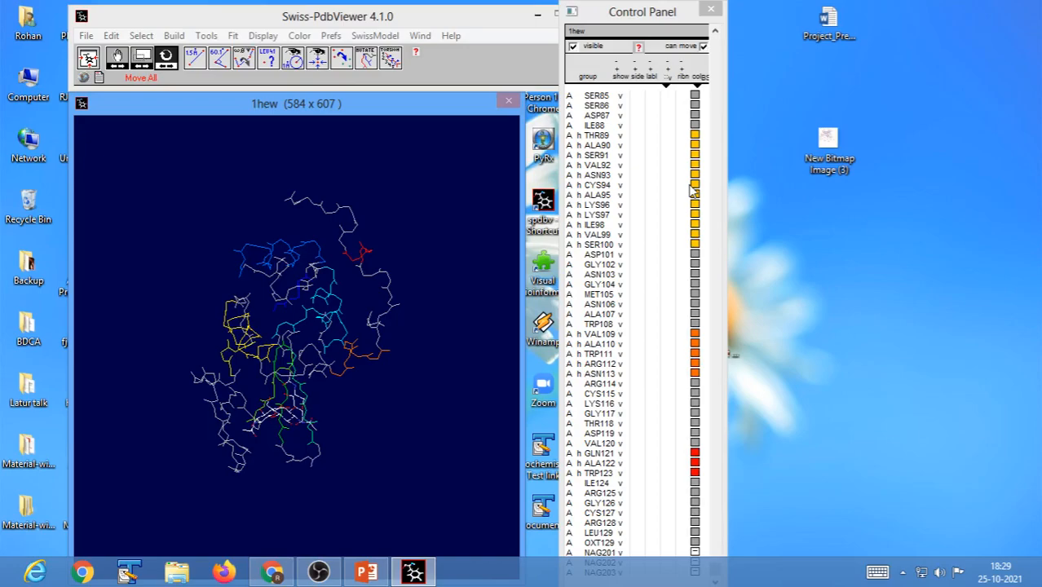
# Reposition the viewer window slightly and color the 1hew structure by chain.
pyautogui.moveTo(369, 20)
pyautogui.mouseDown()
pyautogui.moveTo(352, 23)
pyautogui.moveTo(382, 1)
pyautogui.moveTo(386, 15)
pyautogui.mouseUp()
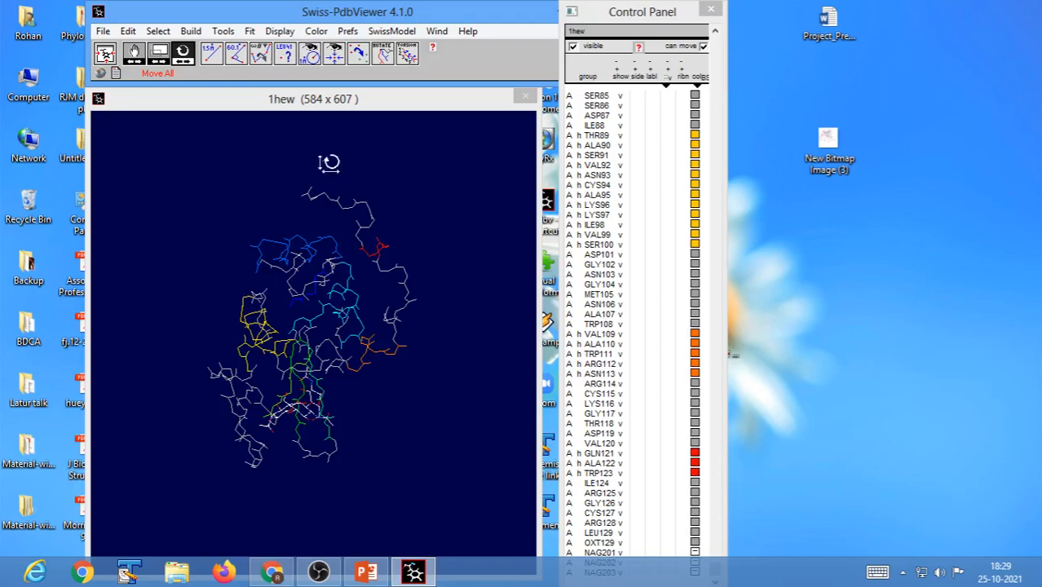
pyautogui.click(317, 31)
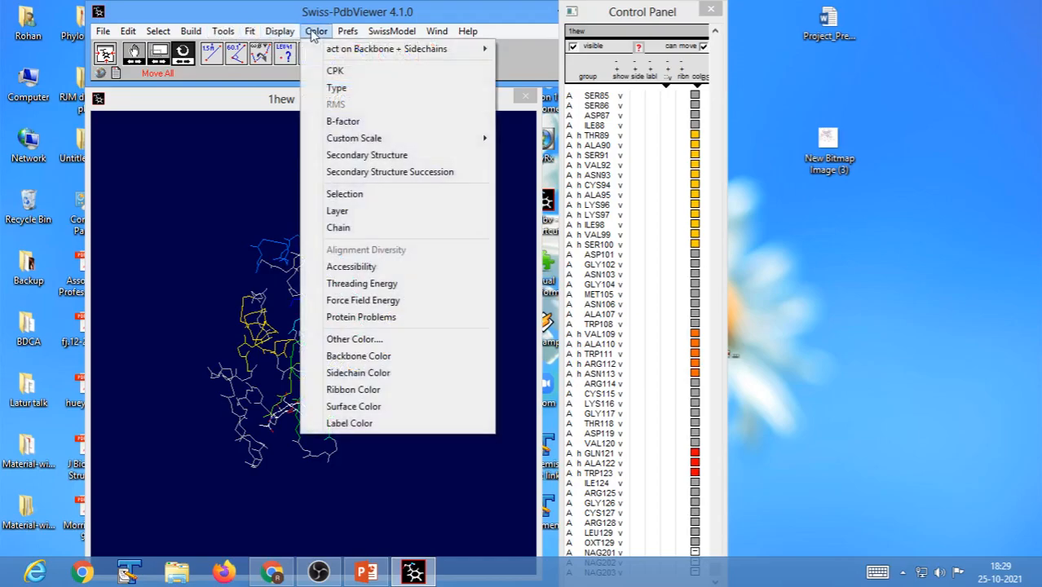
pyautogui.click(378, 183)
pyautogui.moveTo(453, 388); pyautogui.dragTo(365, 379)
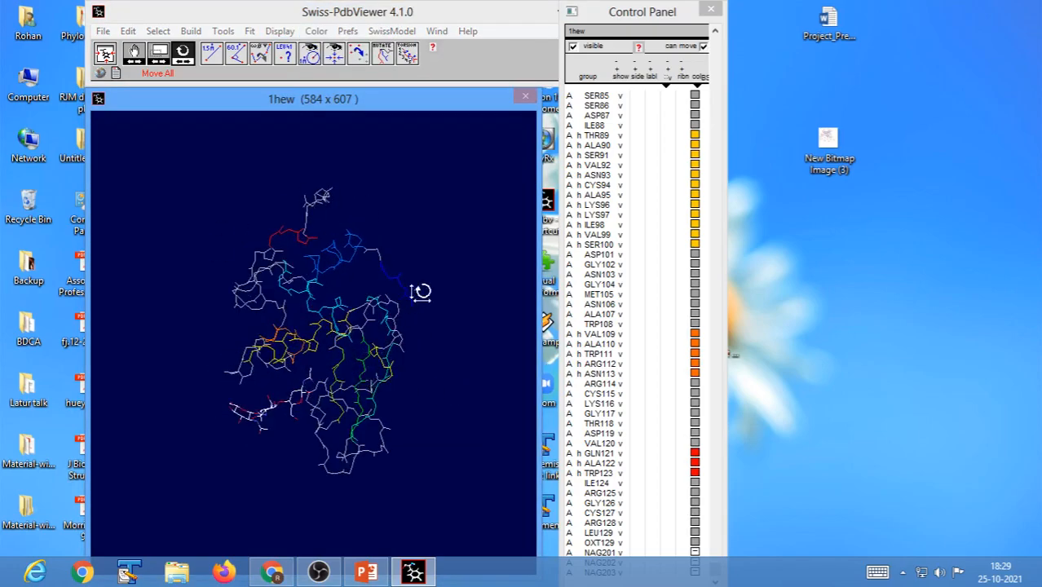
pyautogui.moveTo(436, 337); pyautogui.dragTo(407, 321)
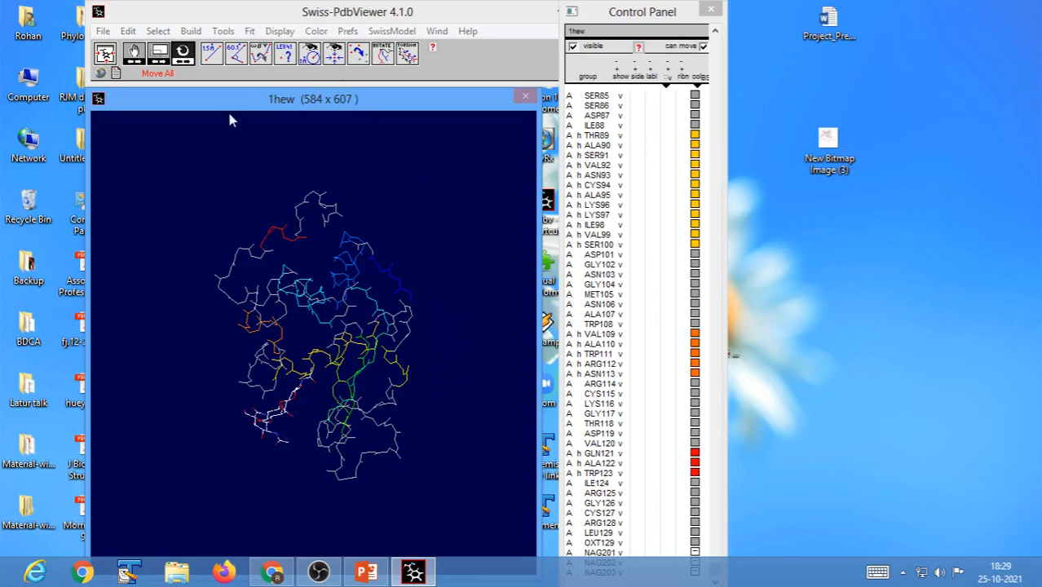
pyautogui.click(317, 31)
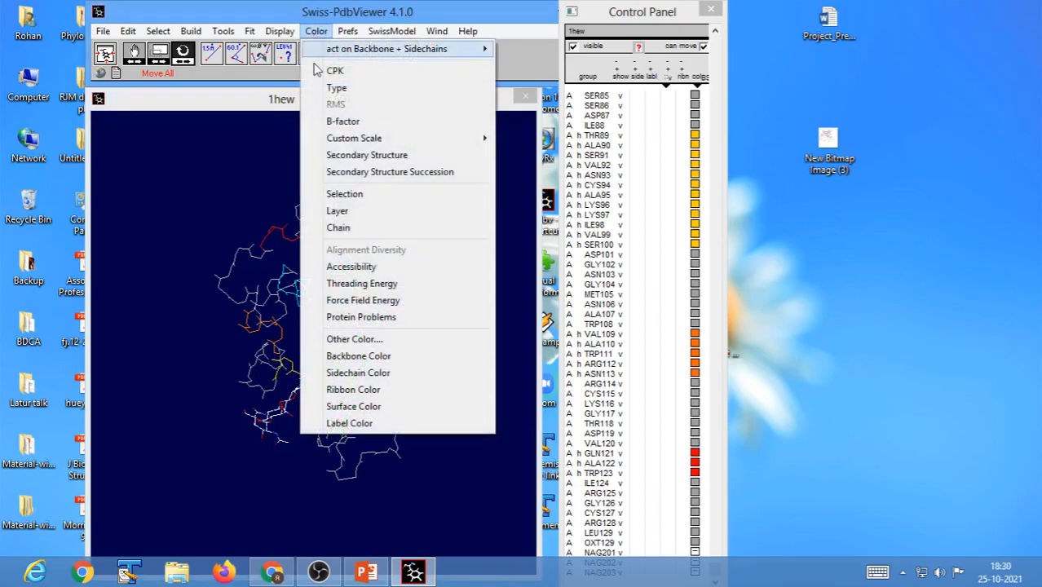
pyautogui.click(334, 231)
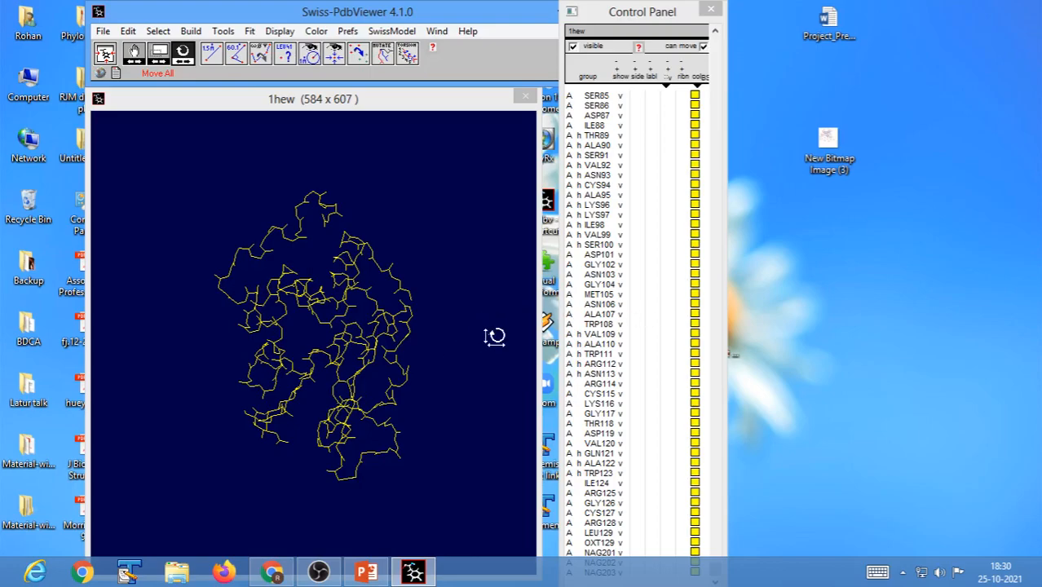
# Move the Control Panel clear of the main viewer window and shift the main window slightly towards it.
pyautogui.moveTo(628, 24); pyautogui.dragTo(714, 27)
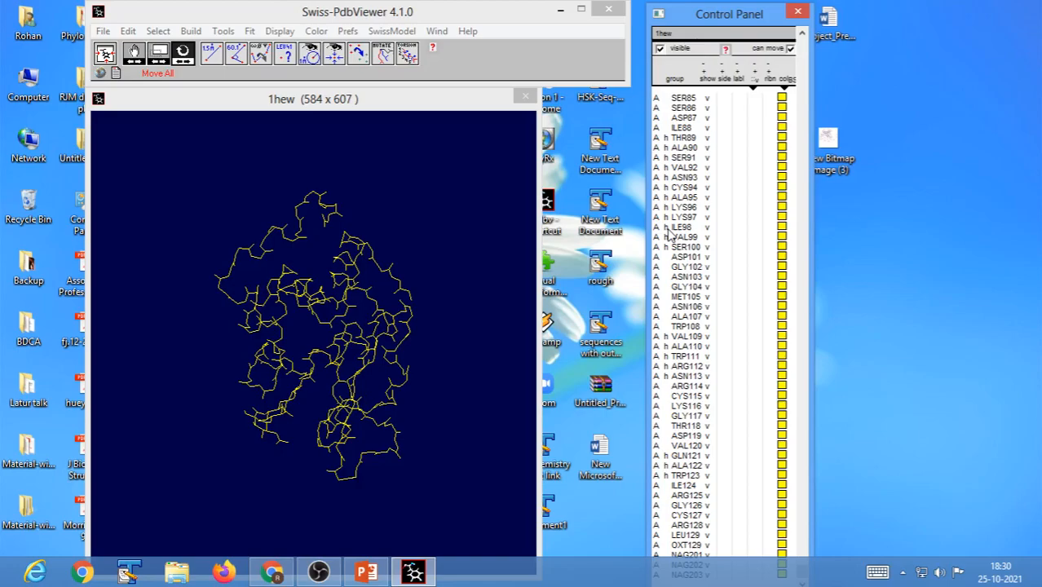
pyautogui.moveTo(742, 16); pyautogui.dragTo(644, 16)
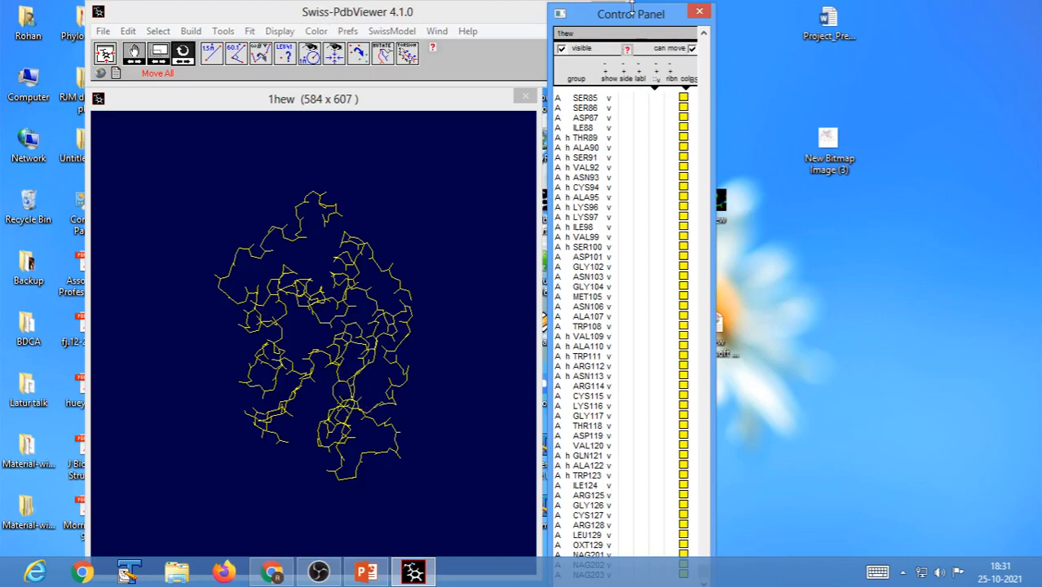
pyautogui.moveTo(635, 16); pyautogui.dragTo(771, 23)
pyautogui.moveTo(335, 15); pyautogui.dragTo(383, 16)
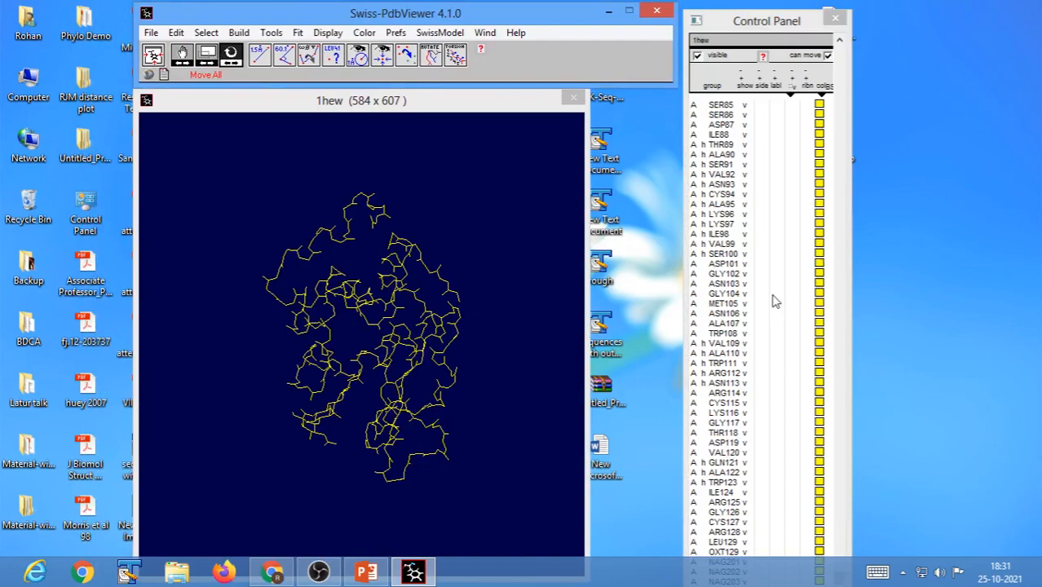
# Select the non-polar residues of 1hew and display sidechains for these residues only.
pyautogui.click(206, 34)
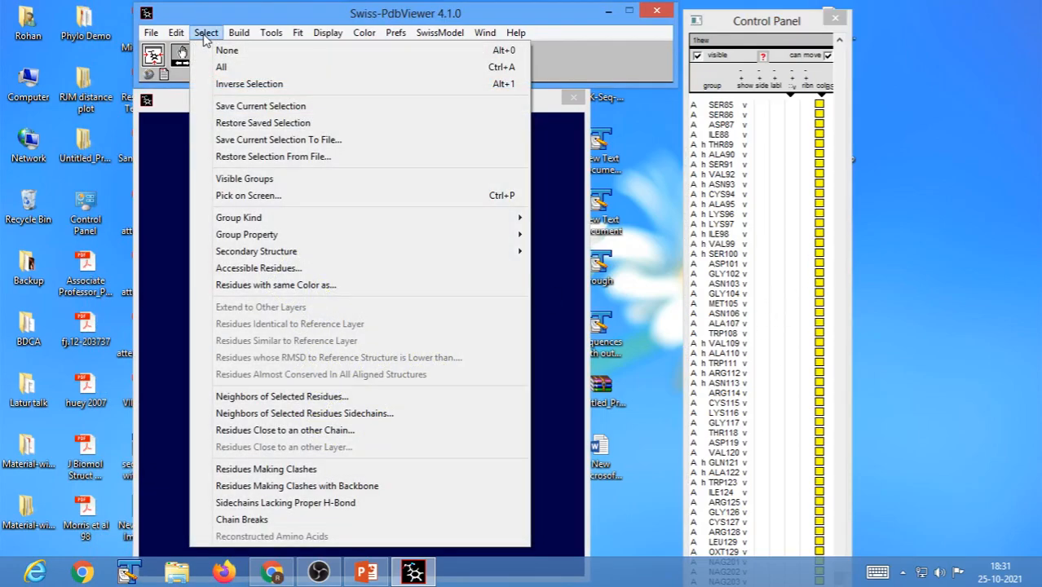
pyautogui.moveTo(266, 240)
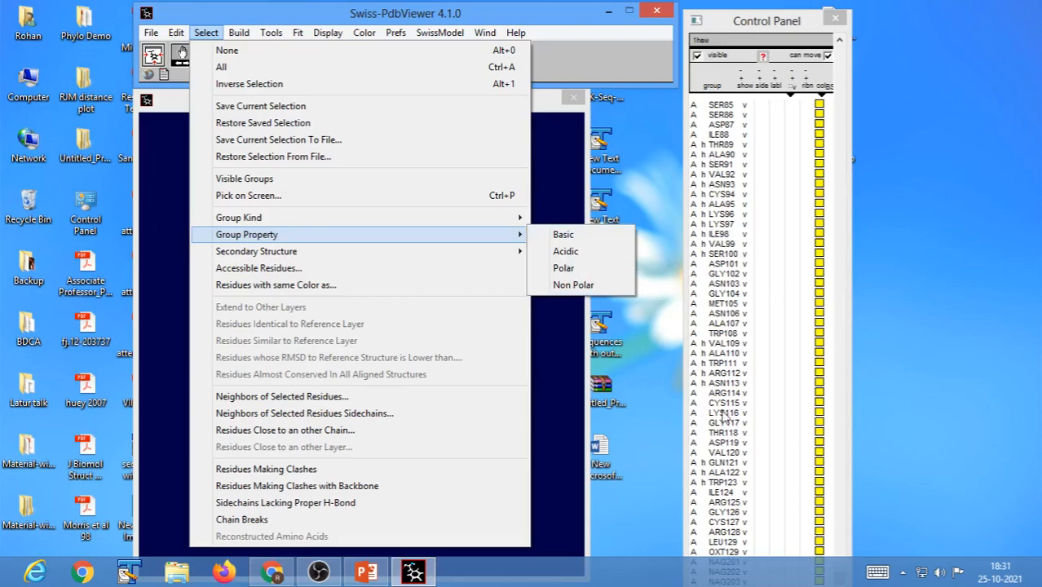
pyautogui.click(573, 285)
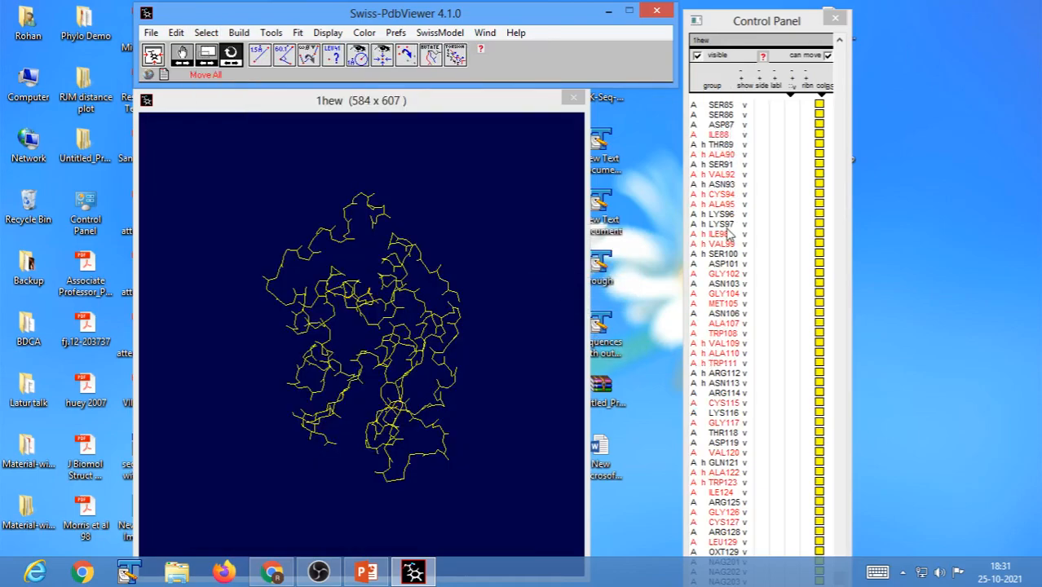
pyautogui.click(763, 92)
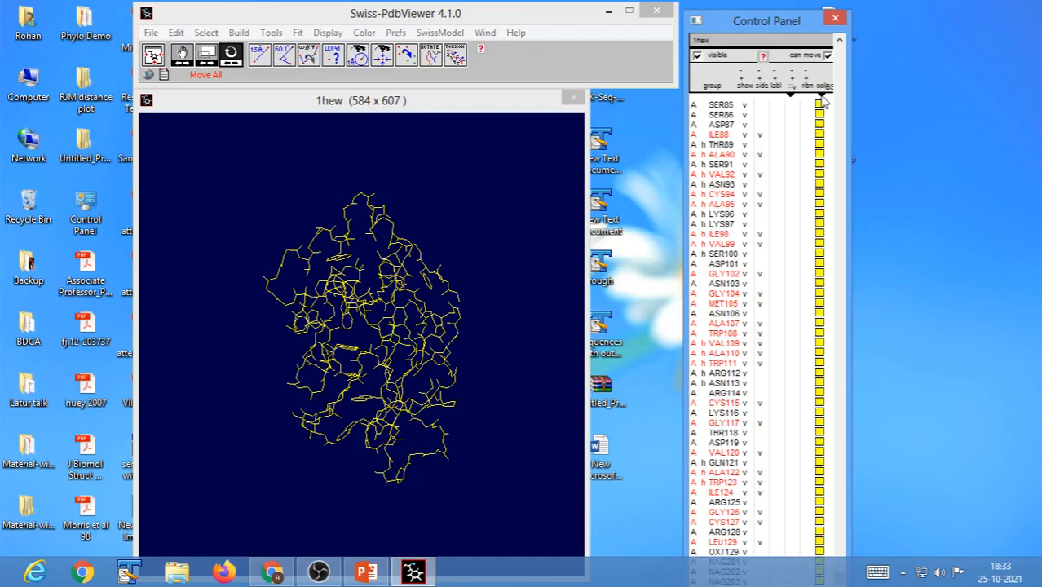
# Restrict coloring to the sidechains and color the 1hew residues by type.
pyautogui.click(823, 97)
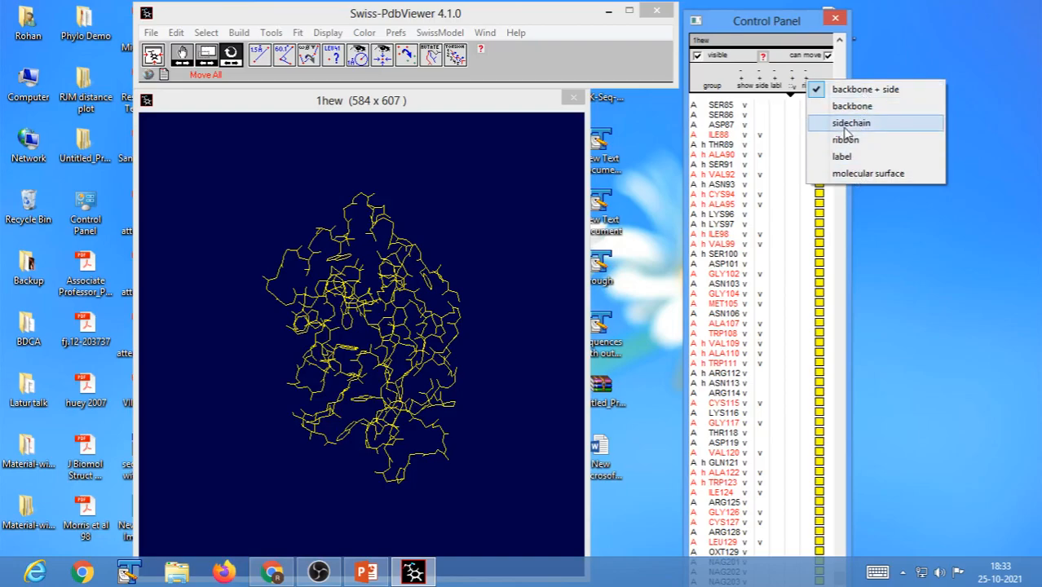
pyautogui.click(845, 130)
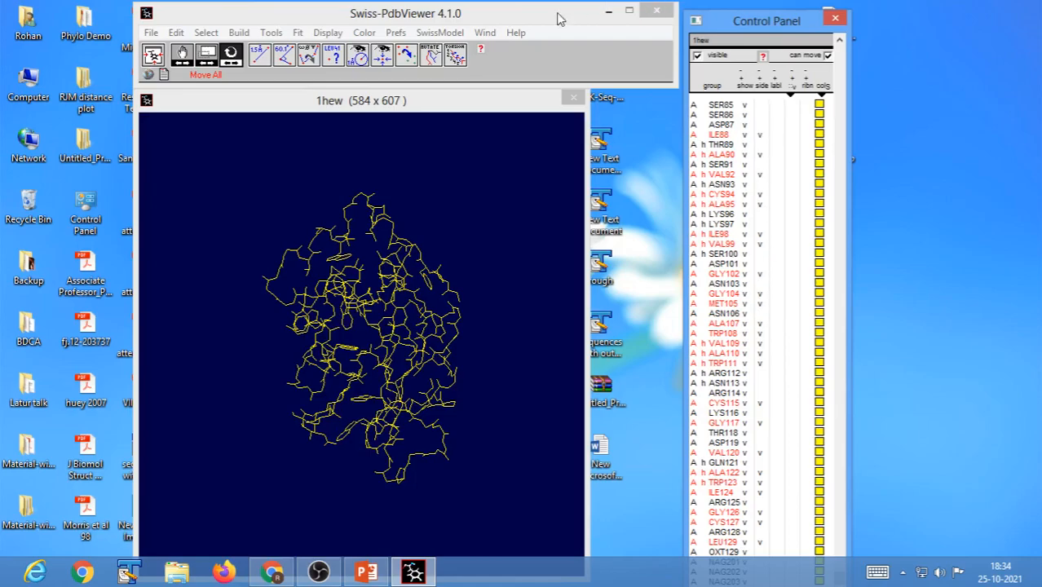
pyautogui.click(364, 33)
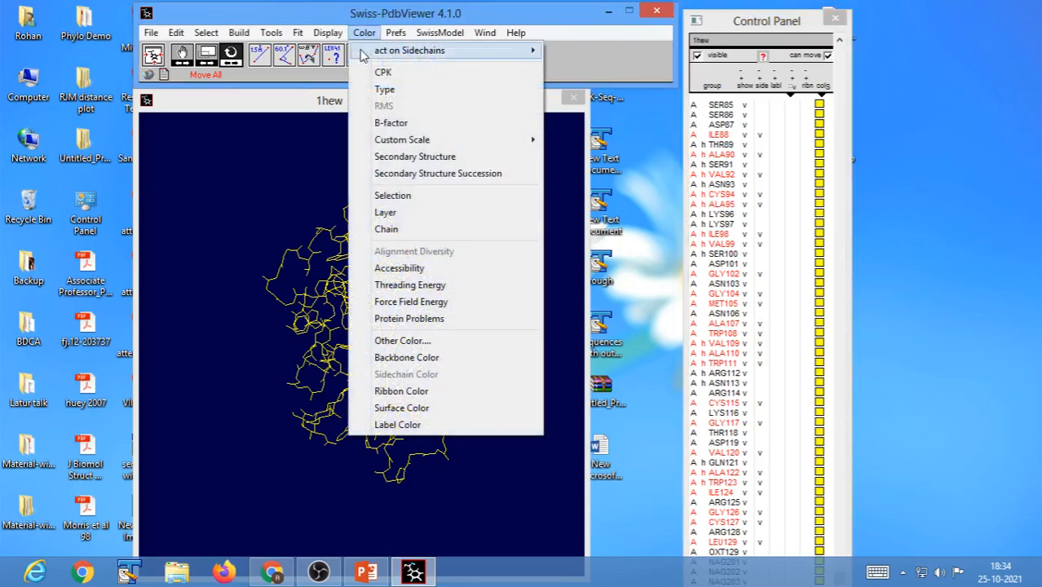
pyautogui.click(384, 90)
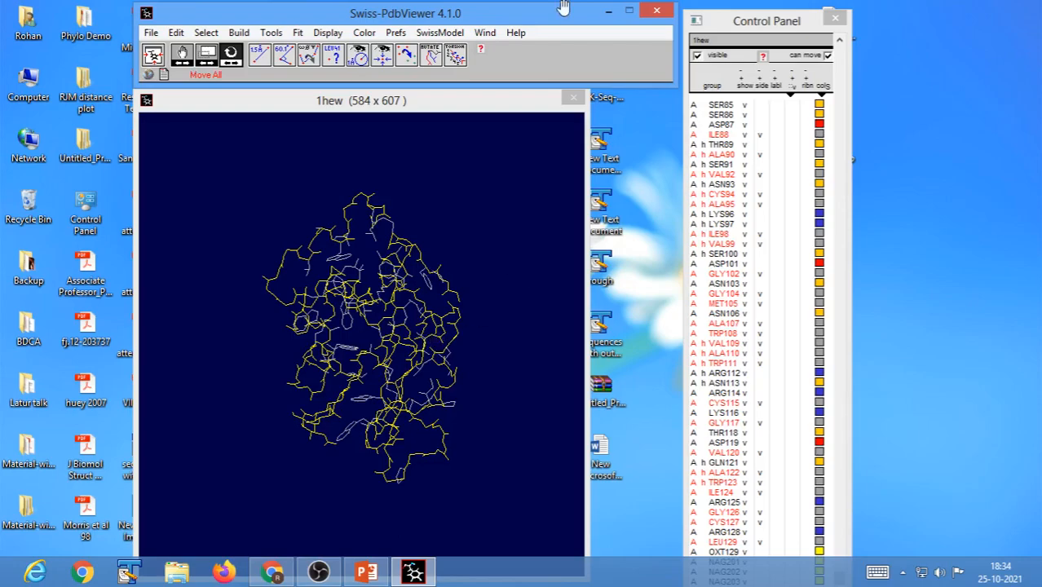
pyautogui.click(361, 36)
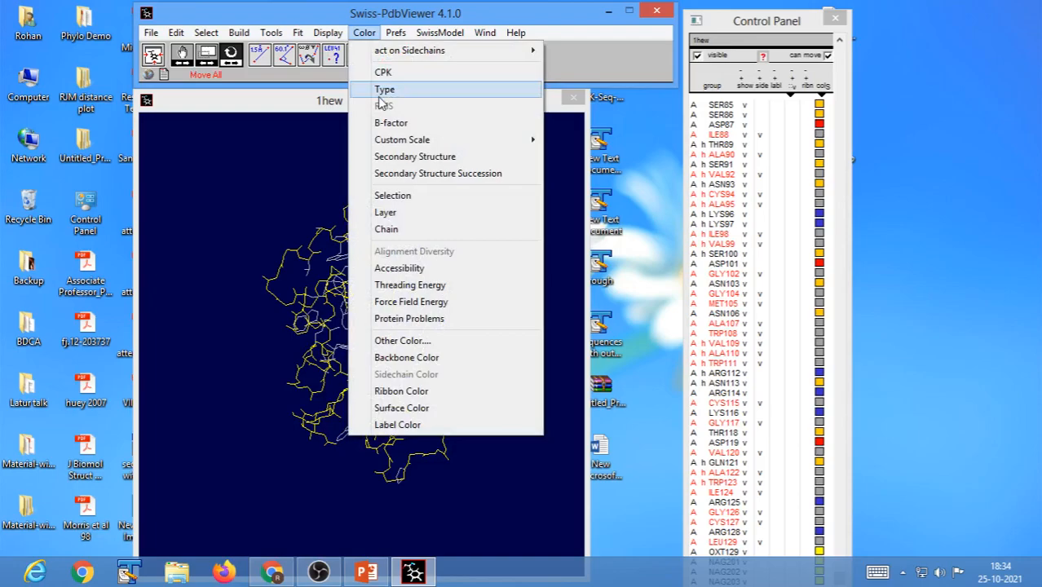
pyautogui.click(385, 92)
pyautogui.click(516, 32)
pyautogui.click(522, 17)
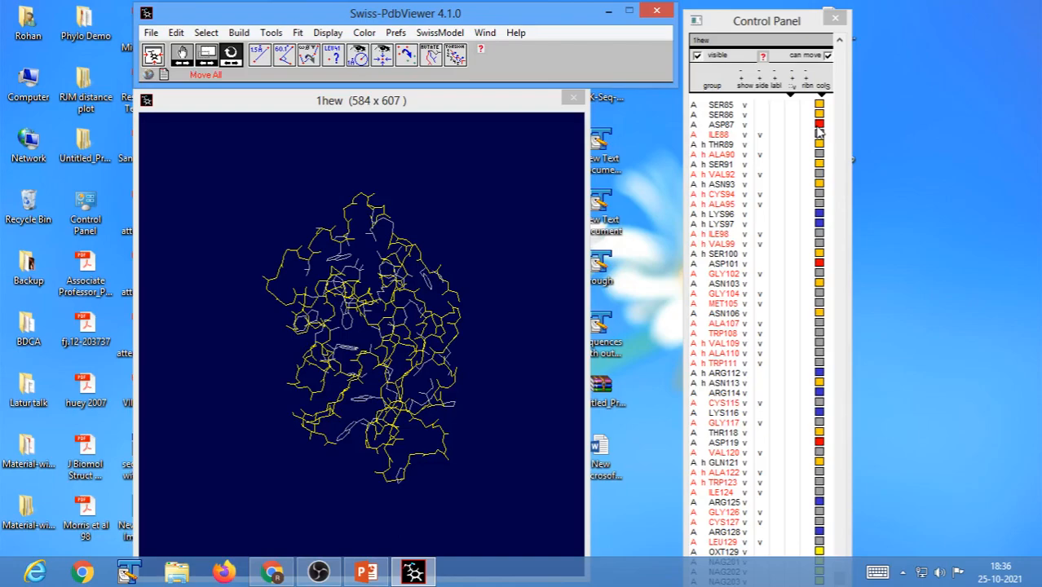
pyautogui.click(484, 401)
pyautogui.moveTo(484, 400); pyautogui.dragTo(444, 417)
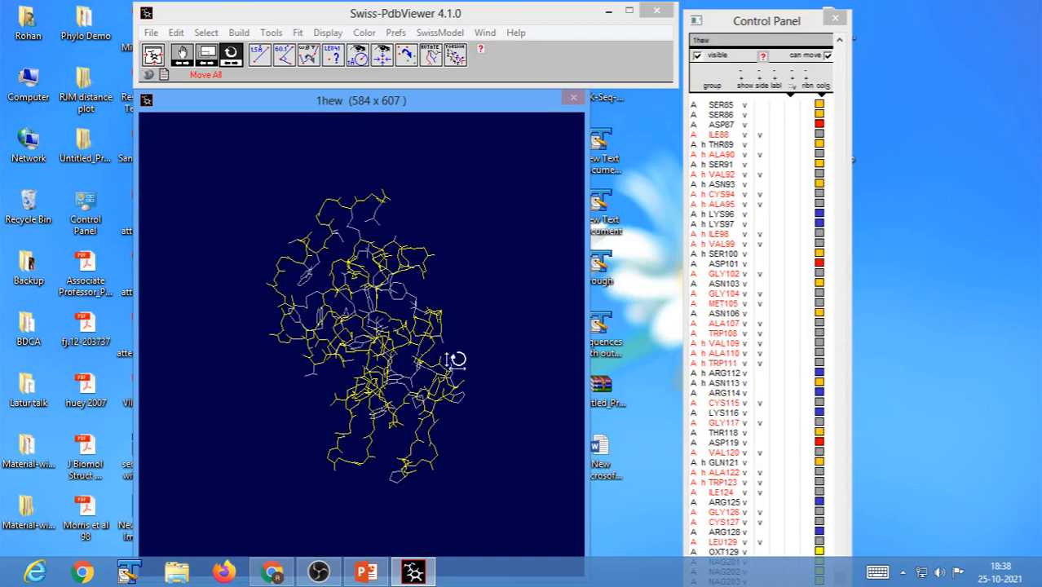
pyautogui.moveTo(473, 373); pyautogui.dragTo(396, 373)
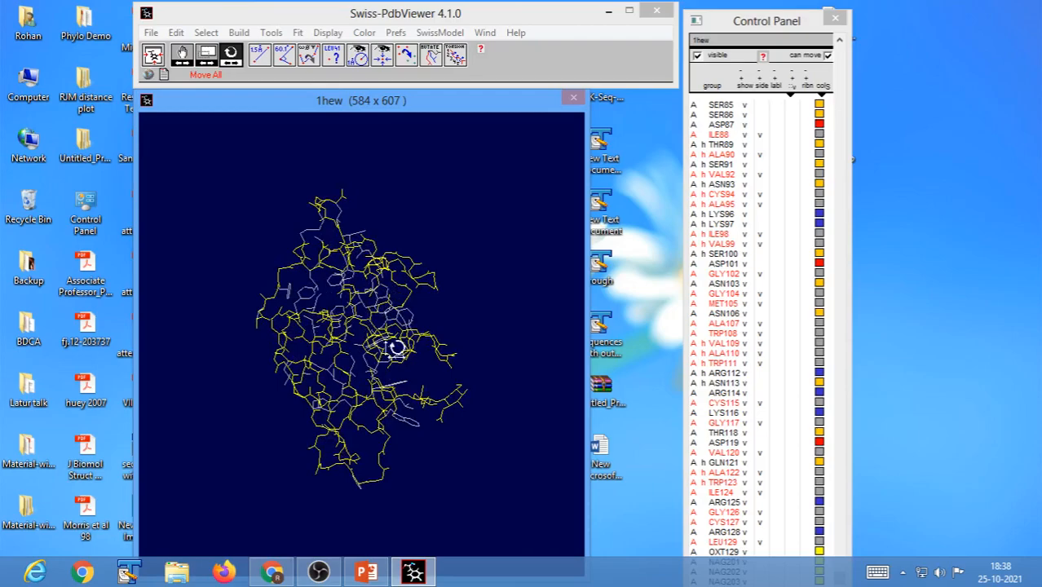
pyautogui.moveTo(397, 368); pyautogui.dragTo(414, 379)
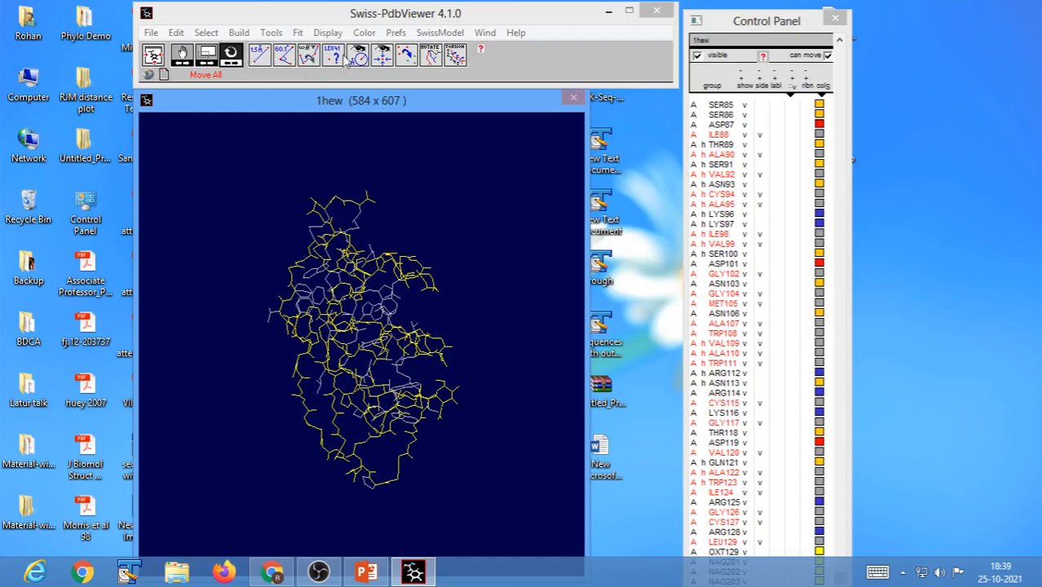
# Select the acidic residues of 1hew.
pyautogui.click(204, 32)
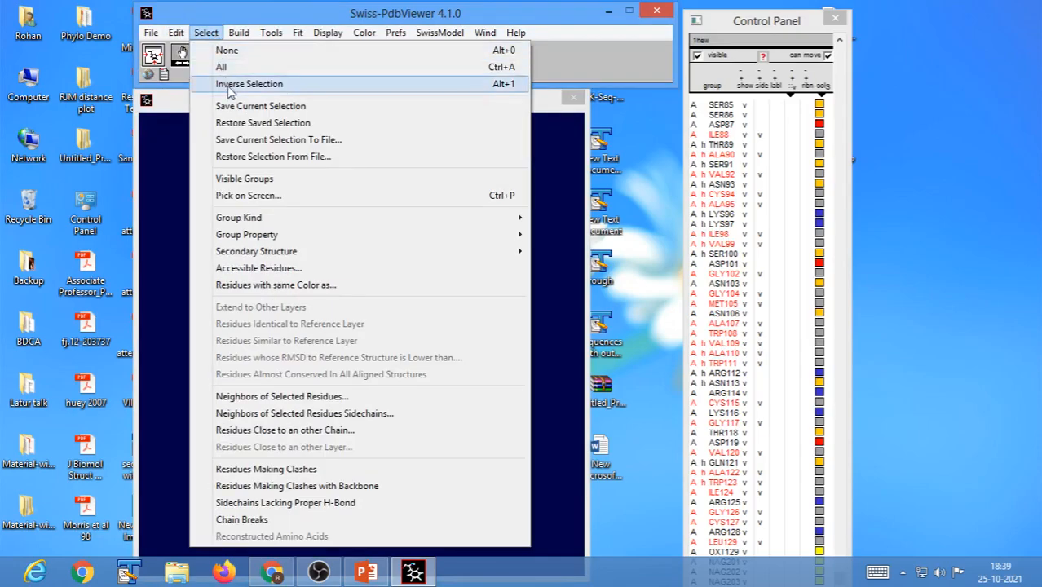
pyautogui.moveTo(326, 243)
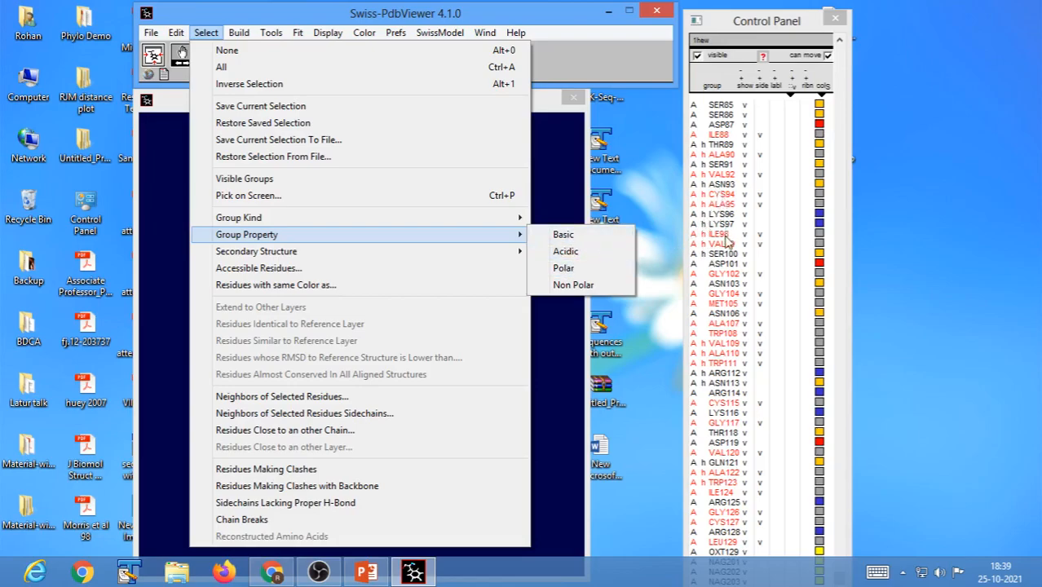
pyautogui.click(565, 253)
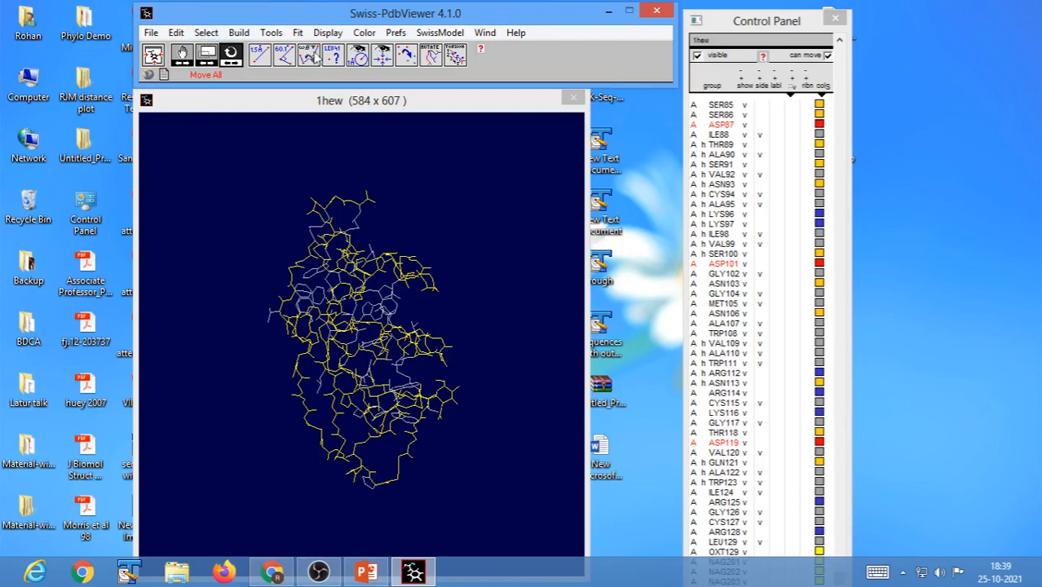
pyautogui.click(214, 36)
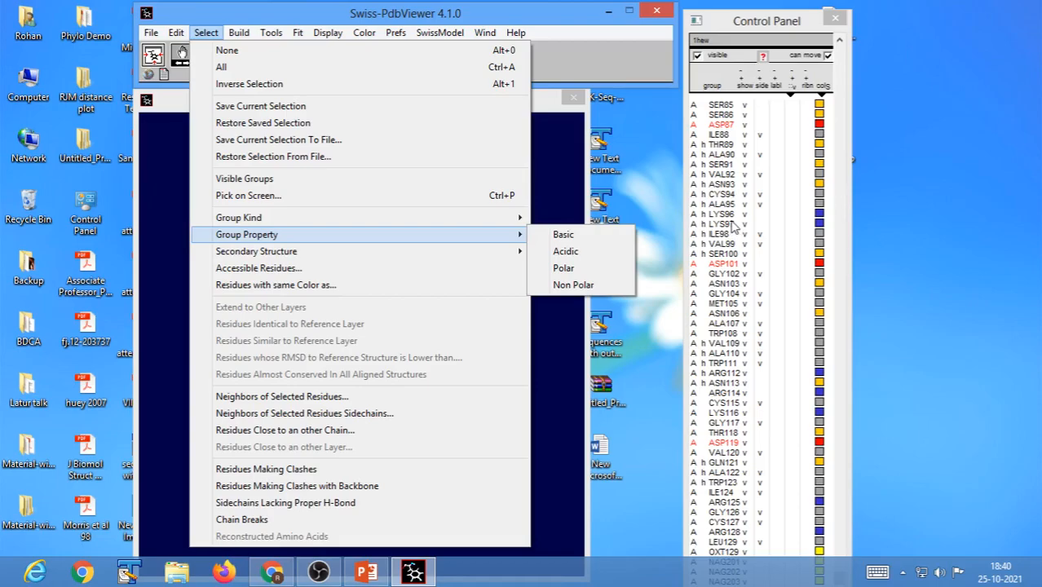
pyautogui.click(555, 23)
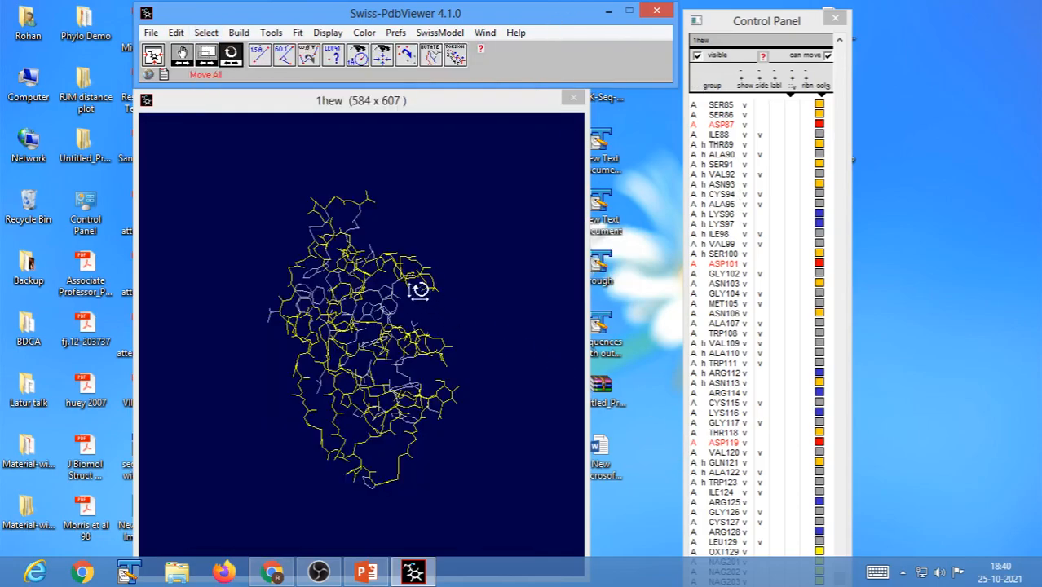
# Add the basic residues to the acidic selection and display sidechains for these charged residues only.
pyautogui.click(207, 33)
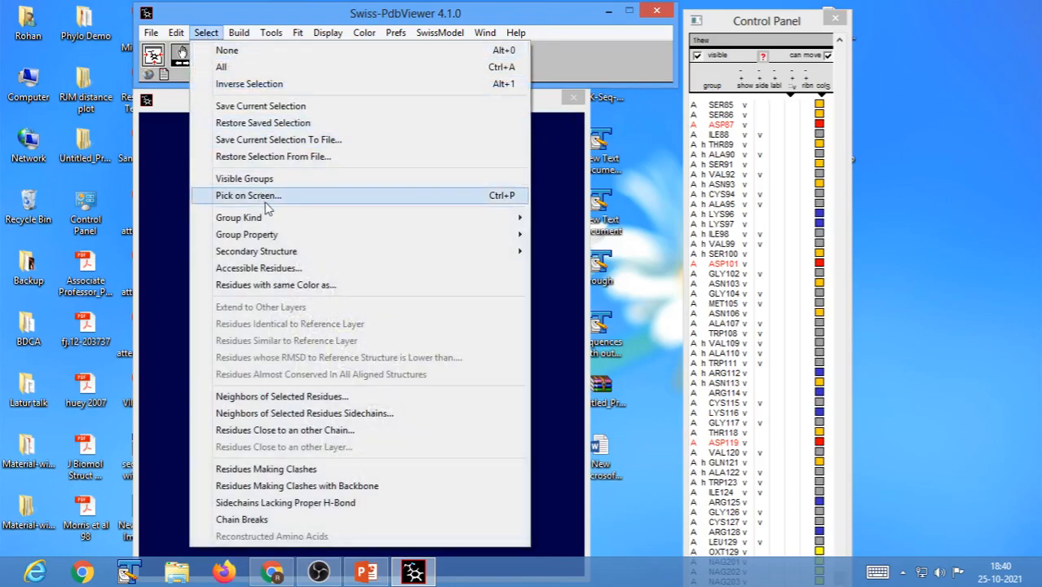
pyautogui.moveTo(282, 237)
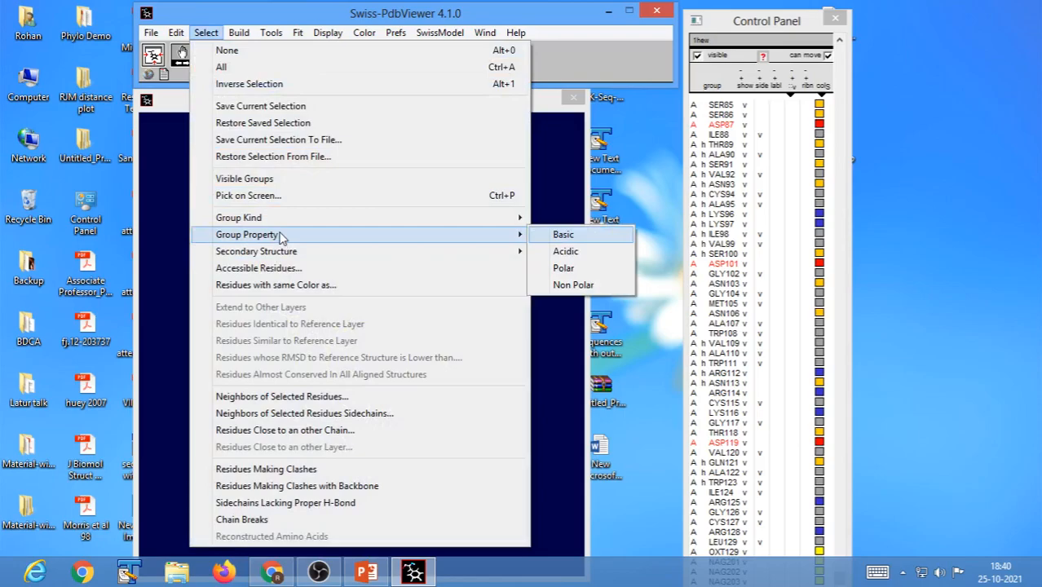
pyautogui.click(567, 237)
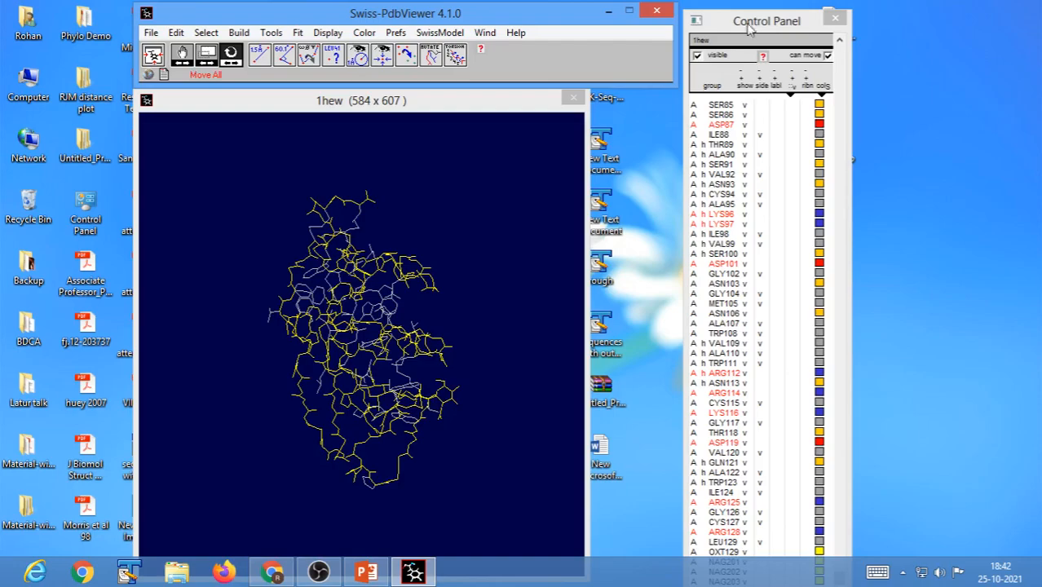
pyautogui.click(763, 87)
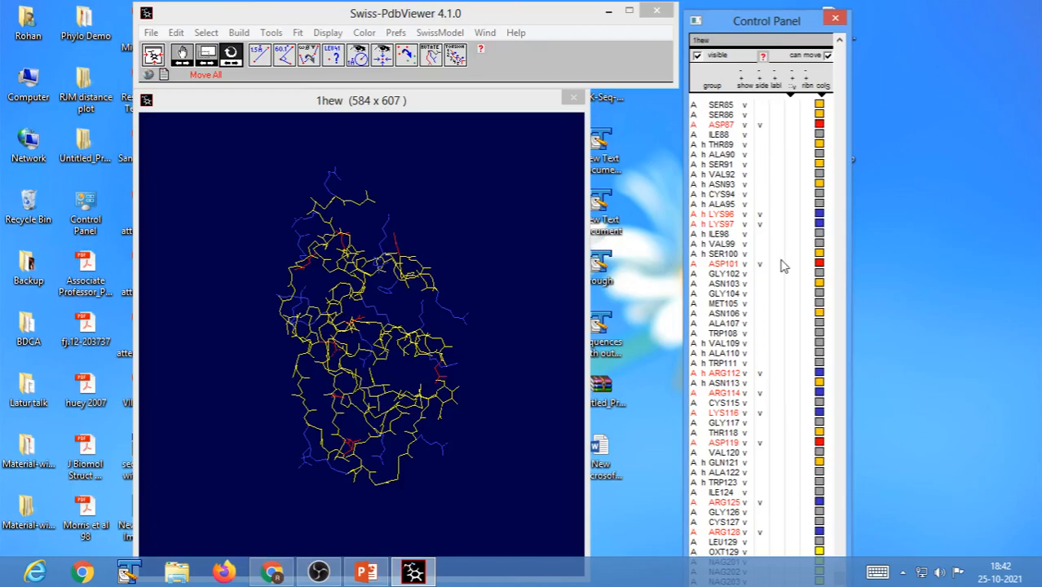
pyautogui.click(496, 427)
pyautogui.moveTo(496, 426)
pyautogui.mouseDown()
pyautogui.moveTo(467, 431)
pyautogui.moveTo(484, 434)
pyautogui.mouseUp()
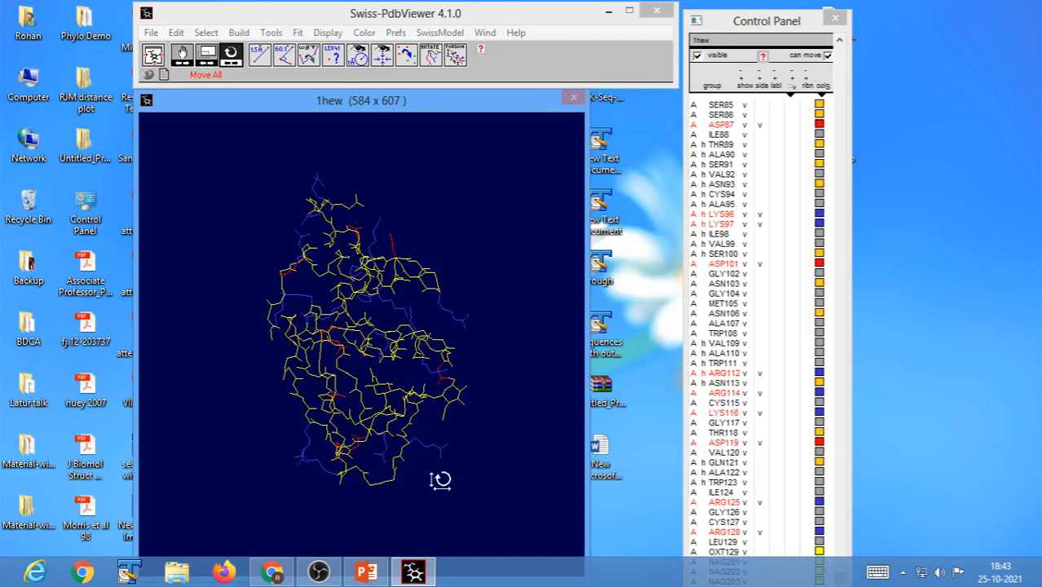
pyautogui.moveTo(472, 405); pyautogui.dragTo(390, 384)
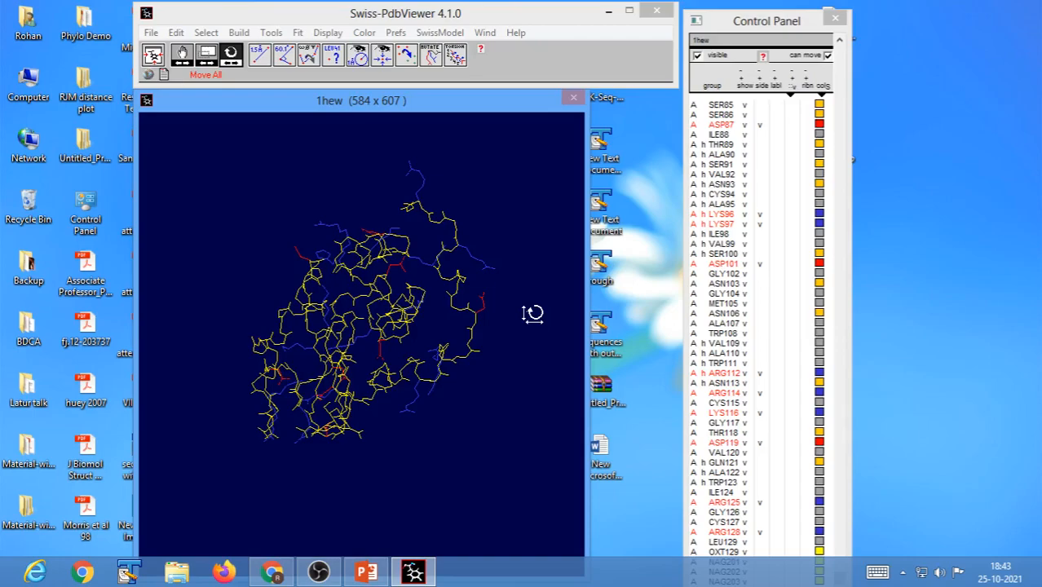
pyautogui.moveTo(503, 400); pyautogui.dragTo(285, 455)
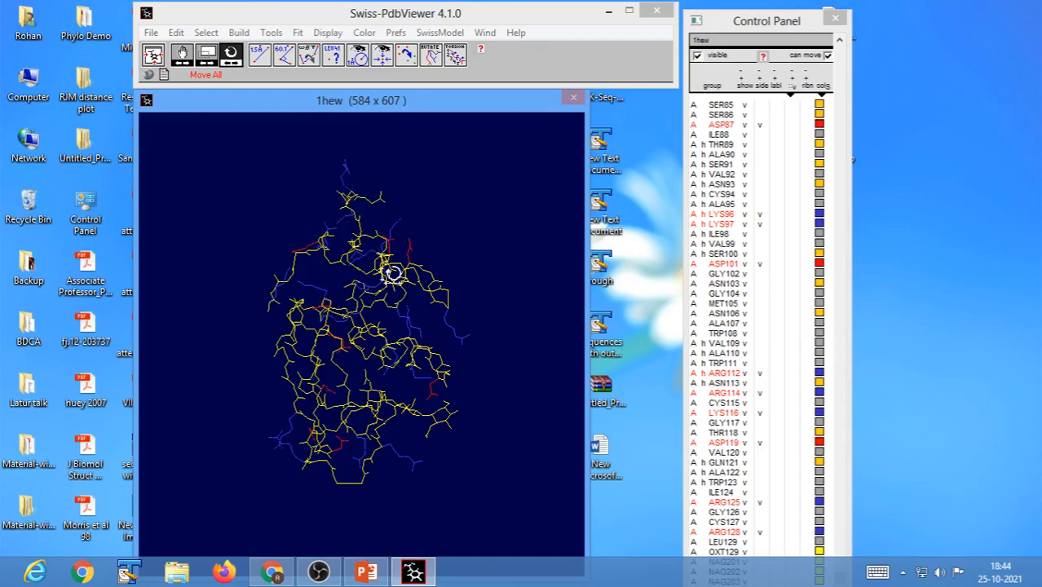
pyautogui.moveTo(486, 419); pyautogui.dragTo(388, 395)
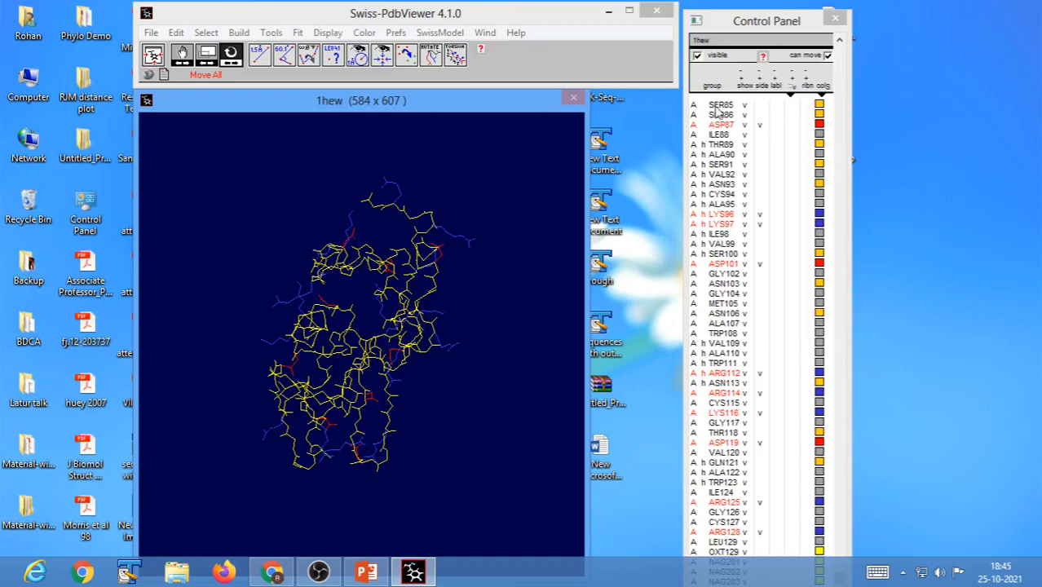
# Select all residues of chain A and display their sidechains.
pyautogui.click(695, 124)
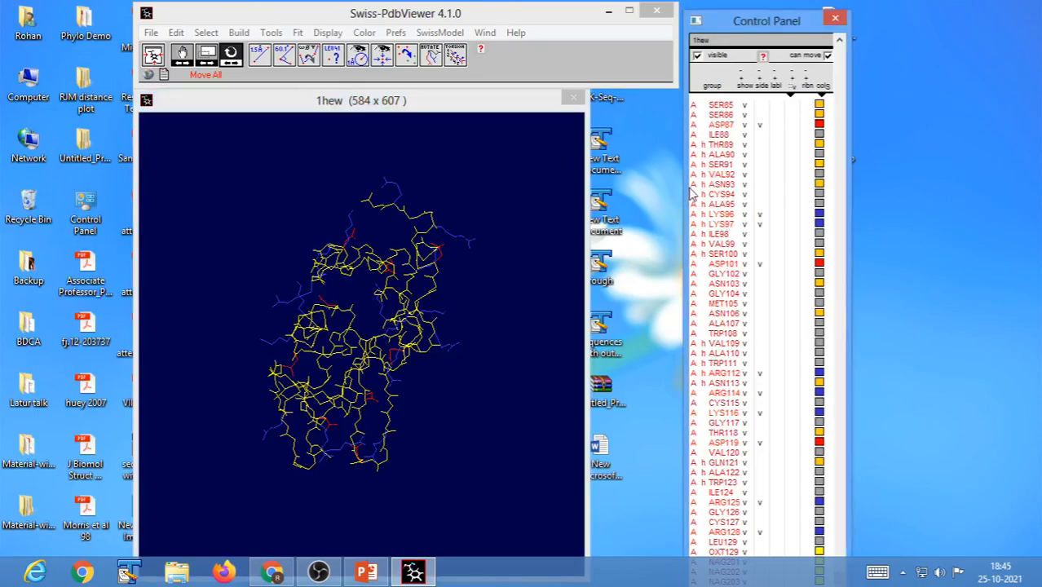
pyautogui.click(764, 91)
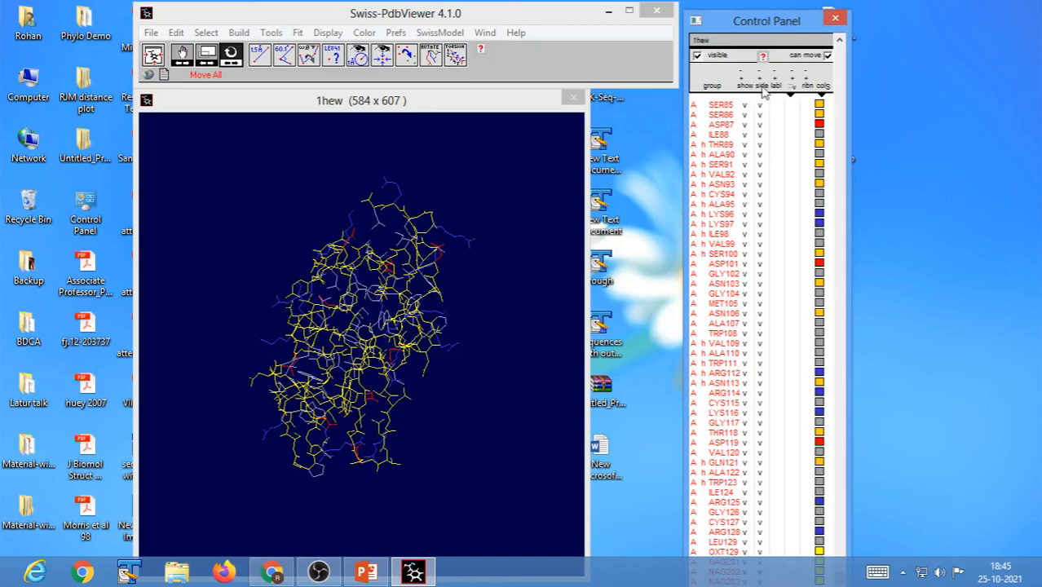
pyautogui.moveTo(452, 351); pyautogui.dragTo(299, 412)
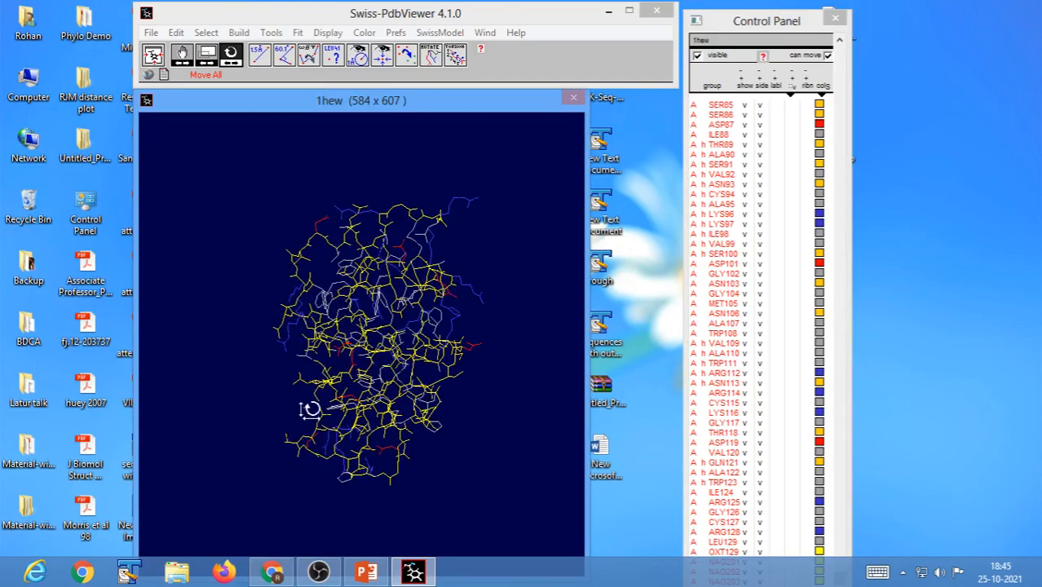
# Set coloring to act on backbone + side and color the 1hew structure by accessibility.
pyautogui.click(824, 97)
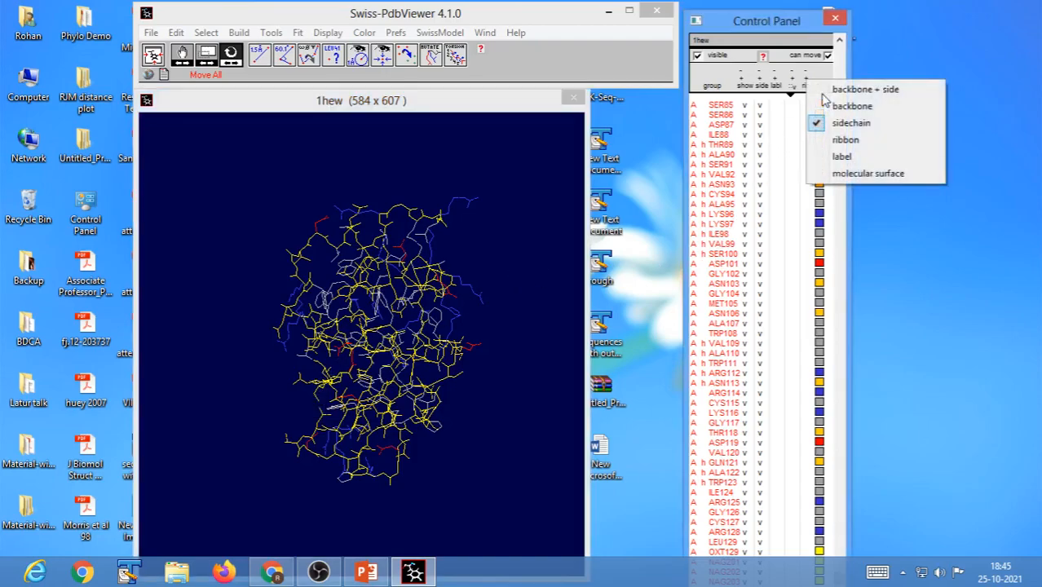
pyautogui.click(859, 91)
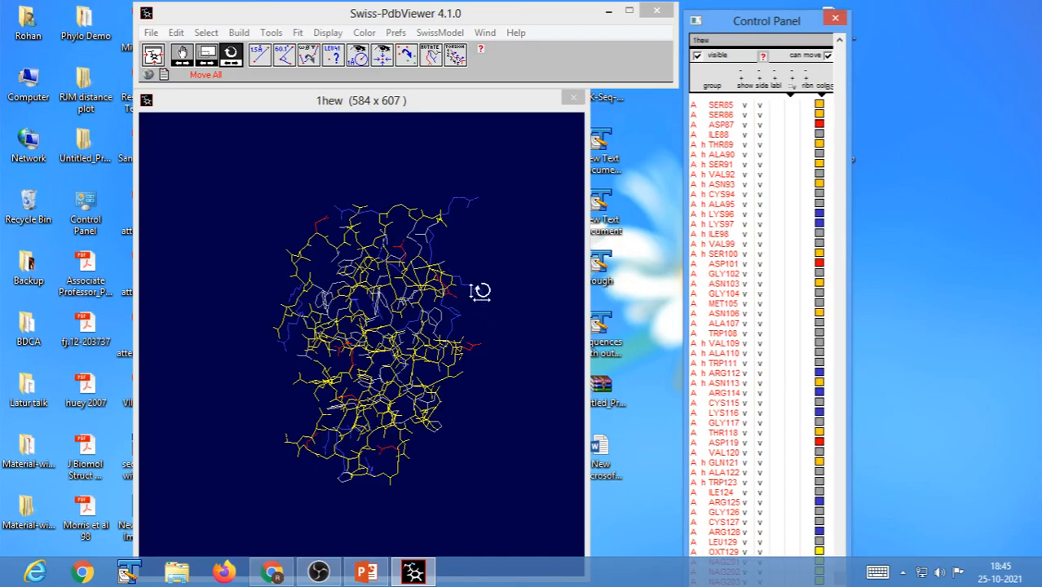
pyautogui.click(364, 32)
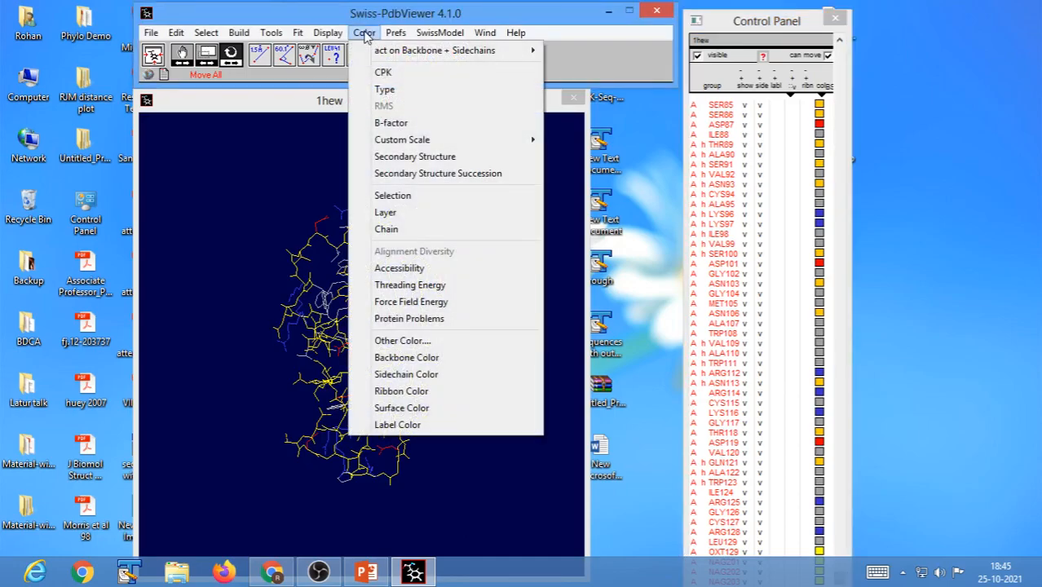
pyautogui.click(406, 275)
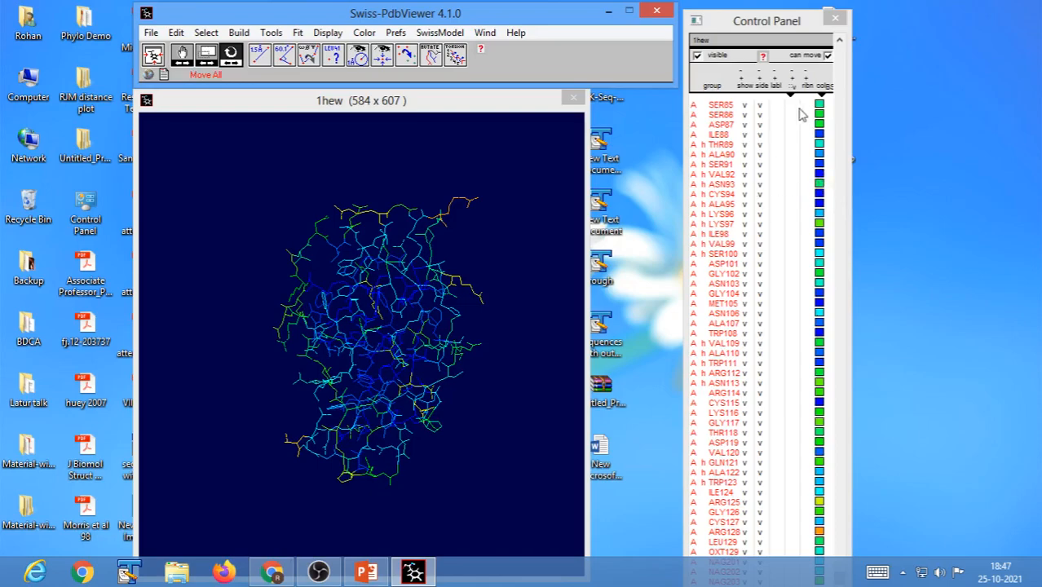
# Reposition and resize the Control Panel so the end of the residue list is reachable, and select groups NAG201 to NAG203.
pyautogui.moveTo(747, 20); pyautogui.dragTo(685, 11)
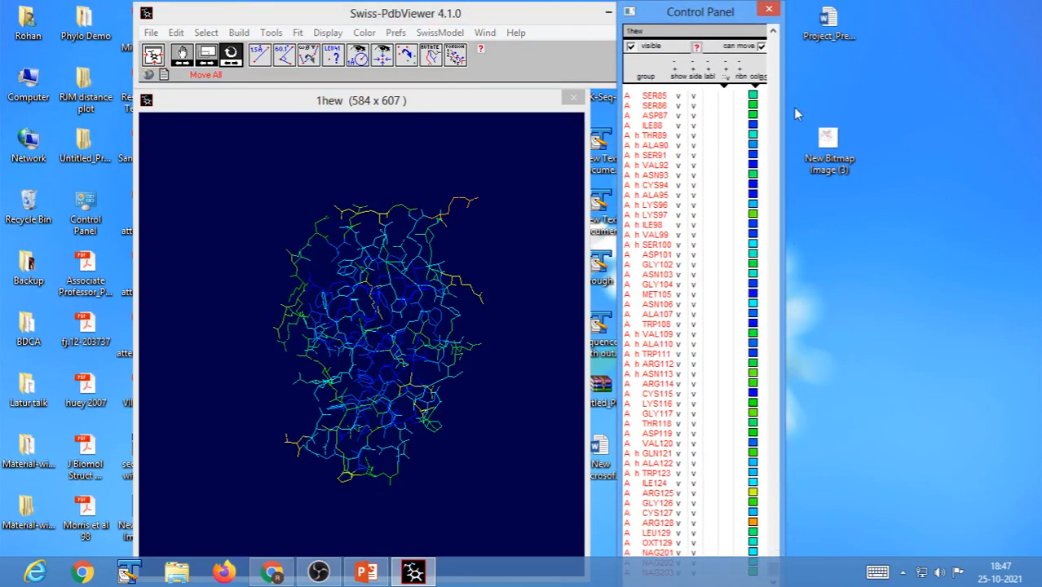
pyautogui.click(775, 574)
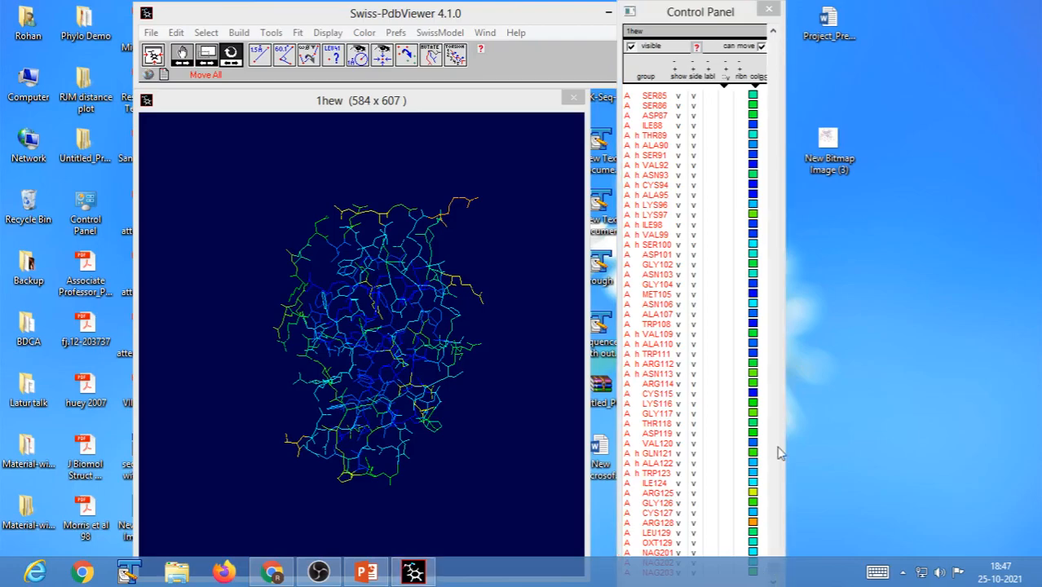
pyautogui.moveTo(711, 7); pyautogui.dragTo(711, 34)
pyautogui.moveTo(774, 365); pyautogui.dragTo(777, 438)
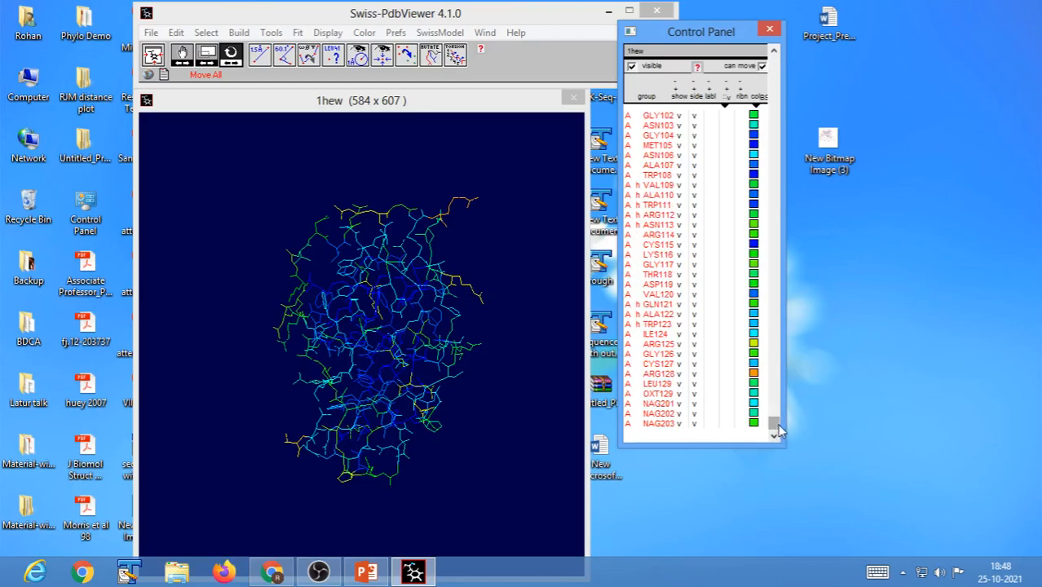
pyautogui.moveTo(754, 446); pyautogui.dragTo(748, 520)
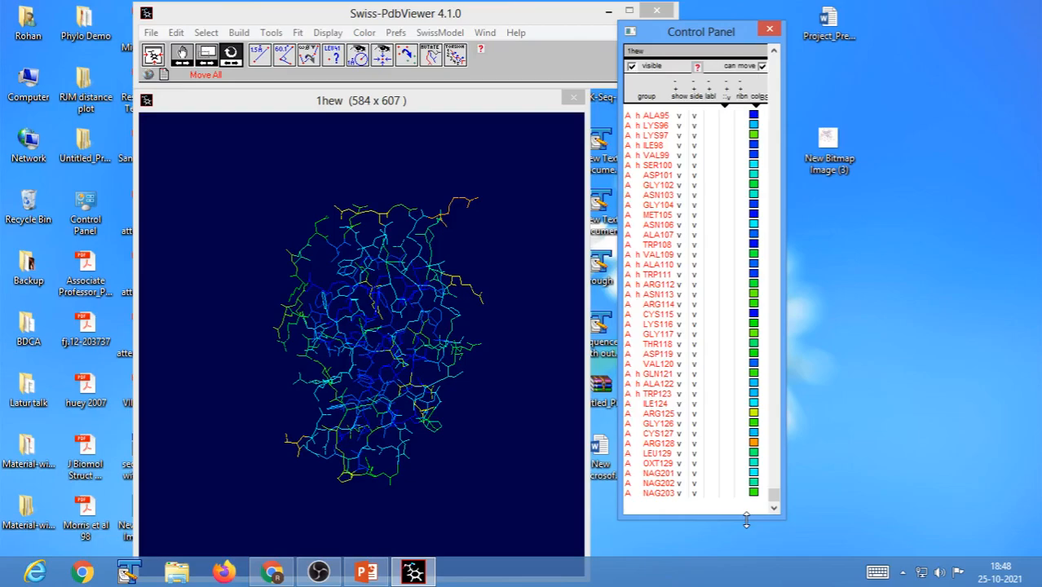
pyautogui.moveTo(657, 474); pyautogui.dragTo(653, 504)
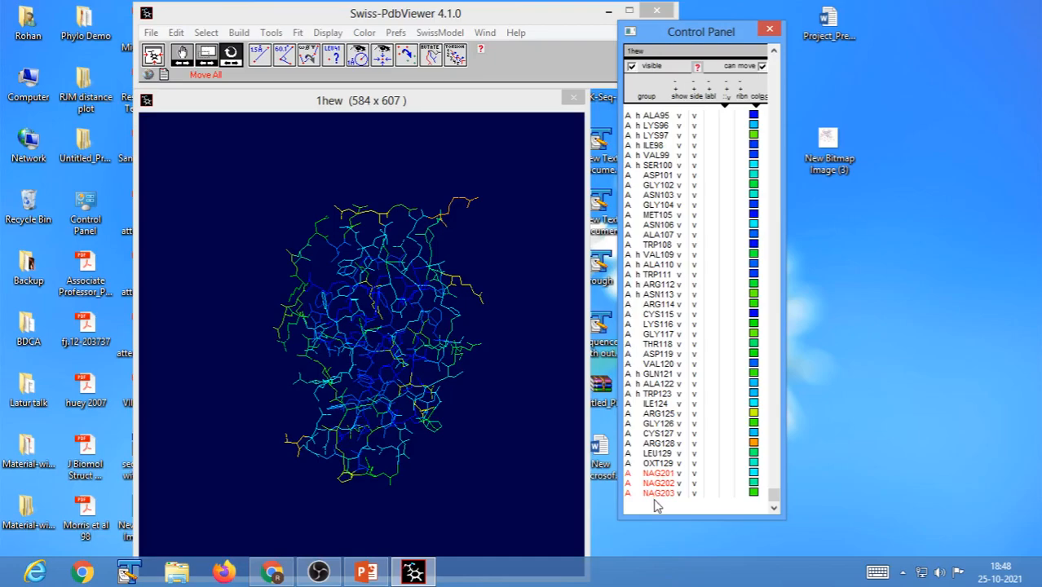
# Render the structure in solid 3D and display the VDW surface of NAG201, NAG202 and NAG203.
pyautogui.click(327, 33)
pyautogui.click(373, 340)
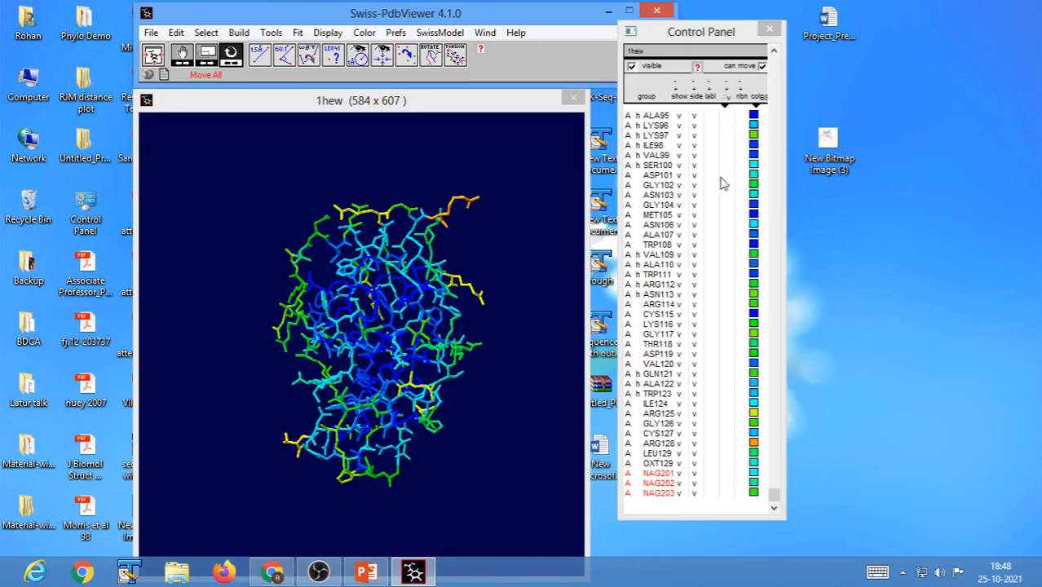
pyautogui.moveTo(724, 474); pyautogui.dragTo(724, 484)
pyautogui.click(725, 493)
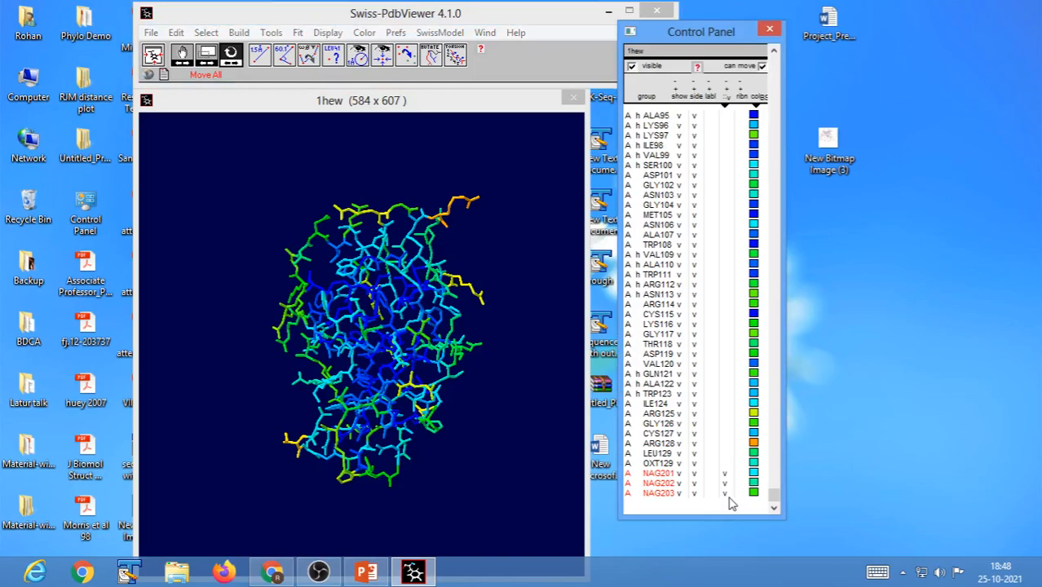
pyautogui.click(376, 329)
pyautogui.moveTo(376, 329); pyautogui.dragTo(447, 333)
pyautogui.moveTo(345, 396); pyautogui.dragTo(329, 400)
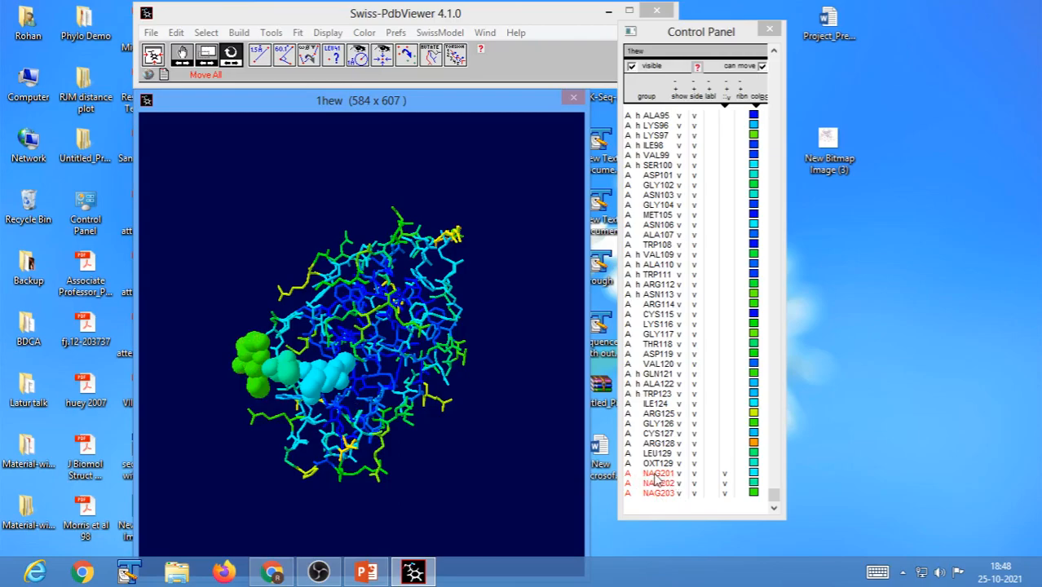
pyautogui.moveTo(445, 479); pyautogui.dragTo(379, 477)
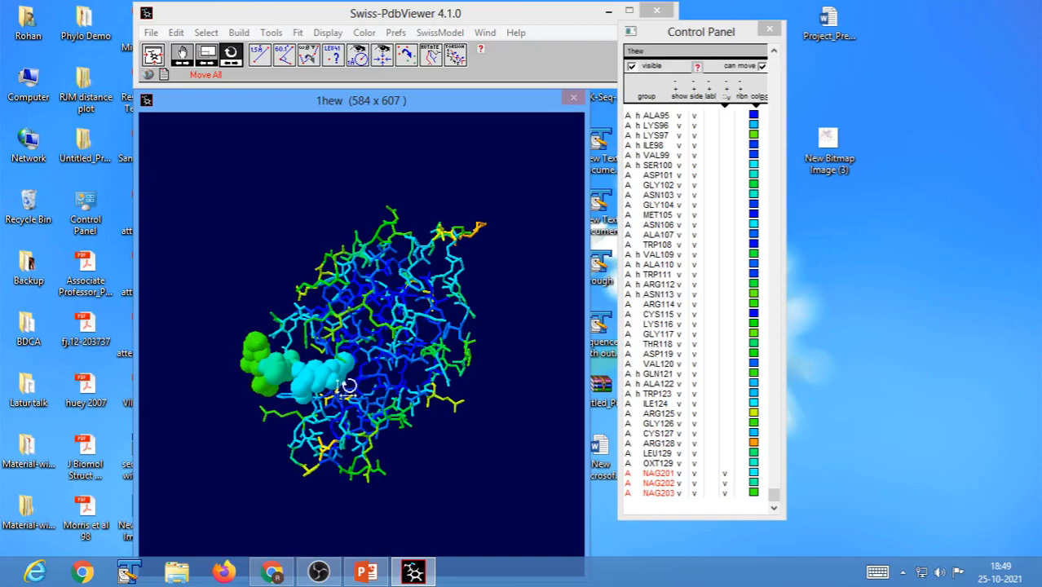
pyautogui.moveTo(449, 478); pyautogui.dragTo(453, 481)
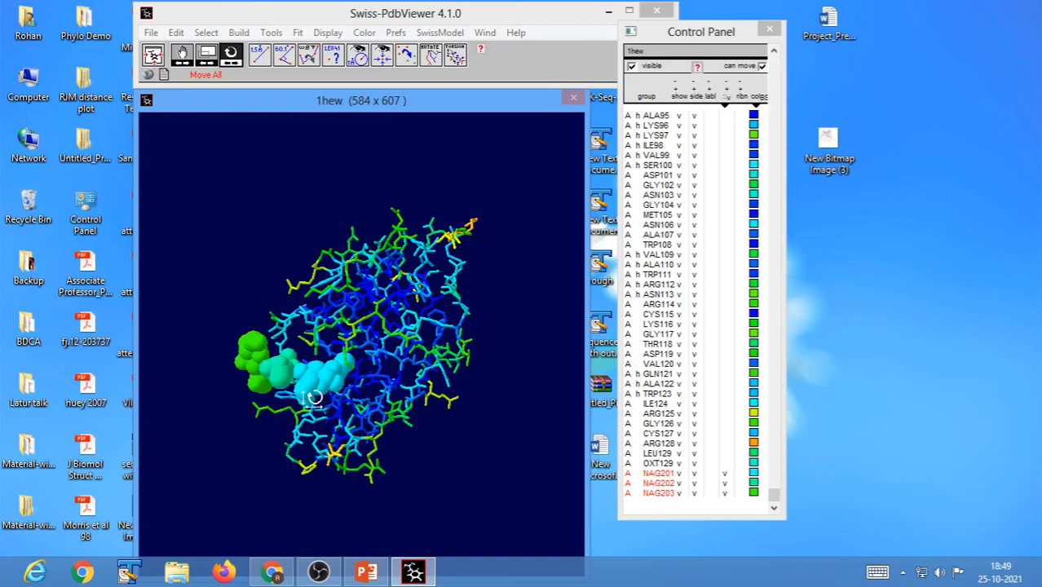
pyautogui.moveTo(311, 399); pyautogui.dragTo(312, 407)
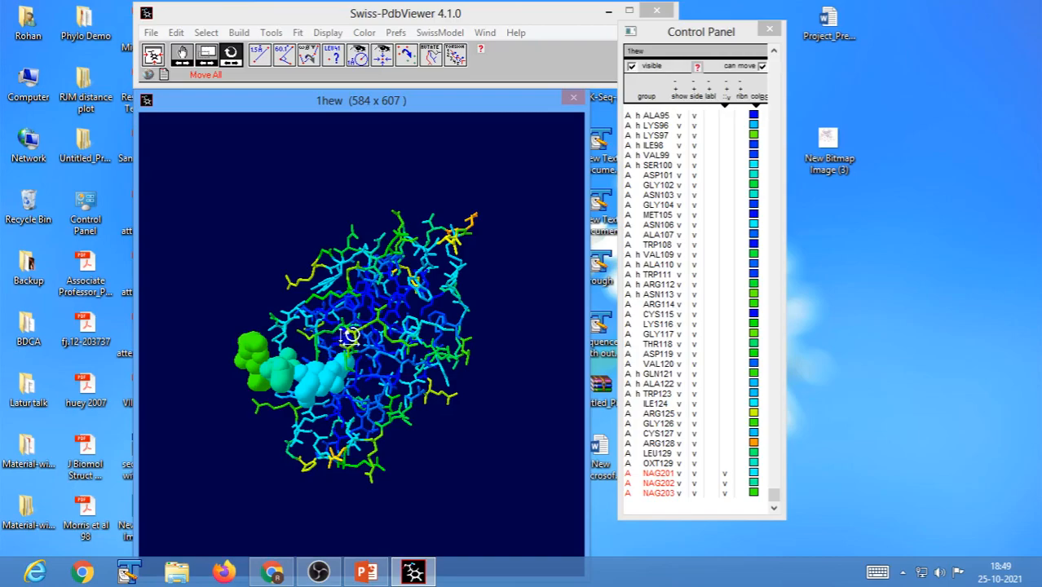
# Turn off solid 3D rendering and hide the VDW surfaces of NAG201 to NAG203.
pyautogui.click(364, 33)
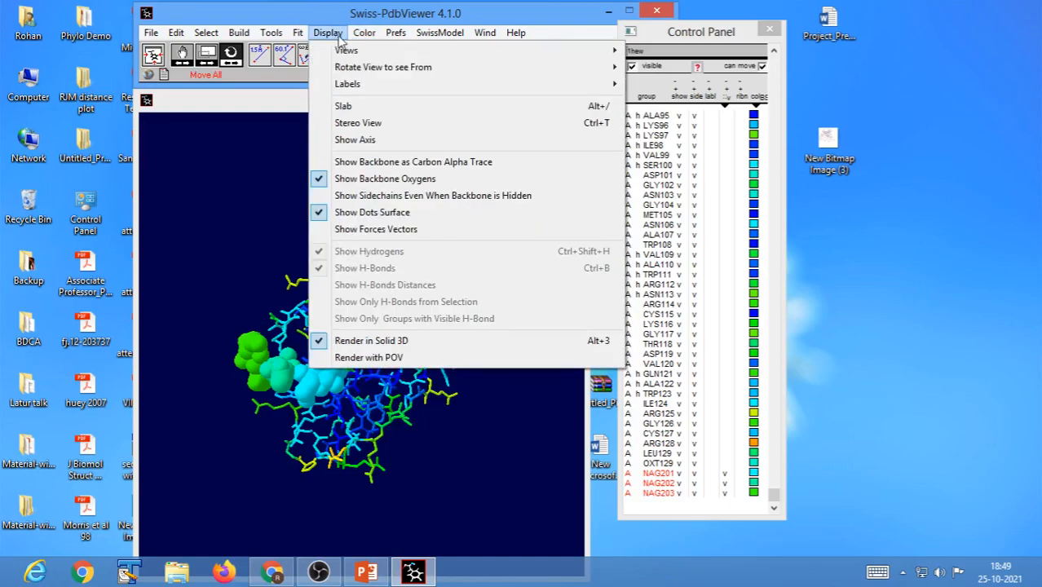
pyautogui.click(345, 343)
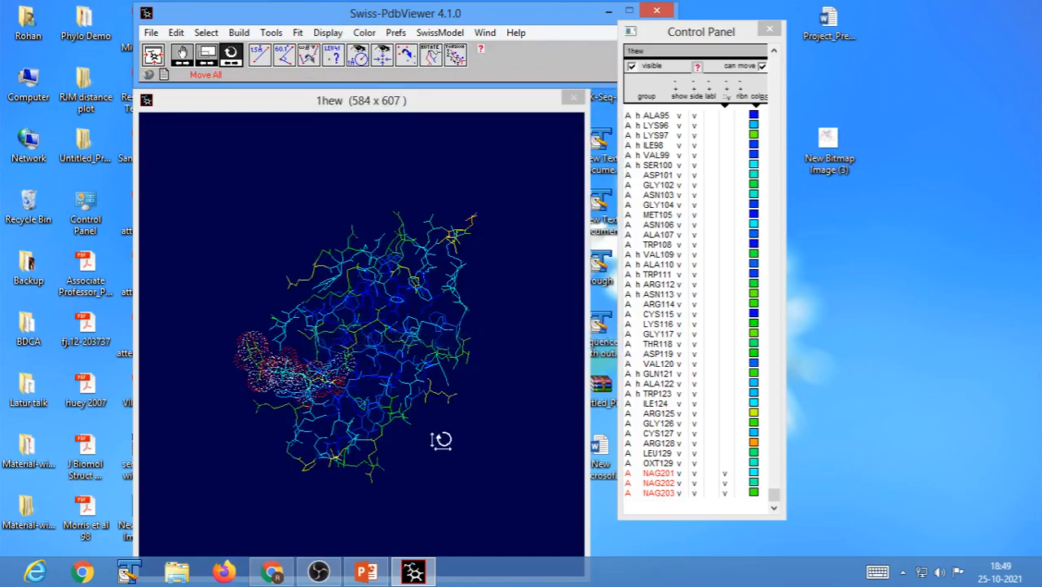
pyautogui.moveTo(392, 454)
pyautogui.mouseDown()
pyautogui.moveTo(365, 450)
pyautogui.moveTo(379, 466)
pyautogui.mouseUp()
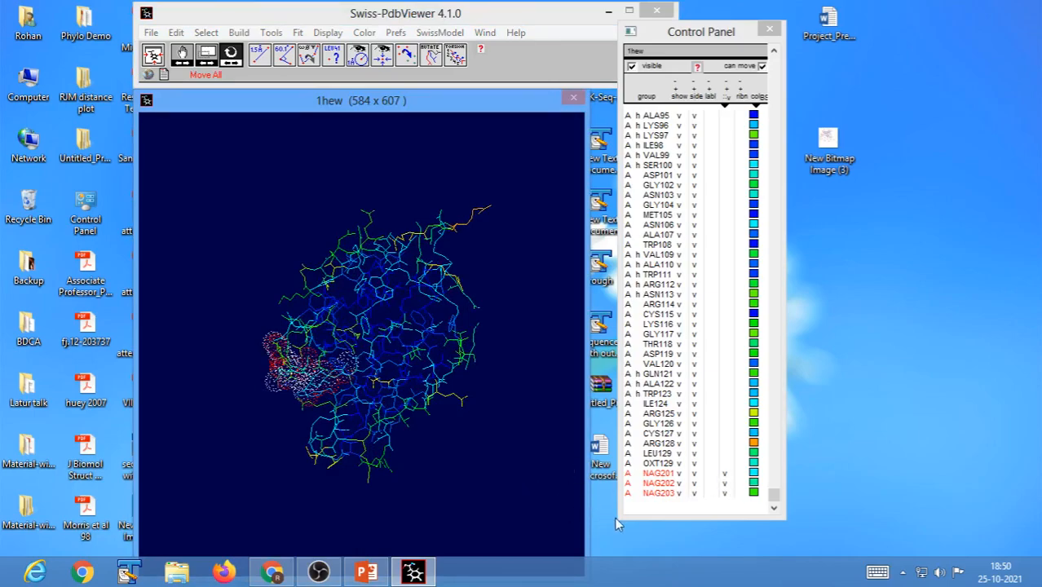
pyautogui.moveTo(725, 473); pyautogui.dragTo(727, 499)
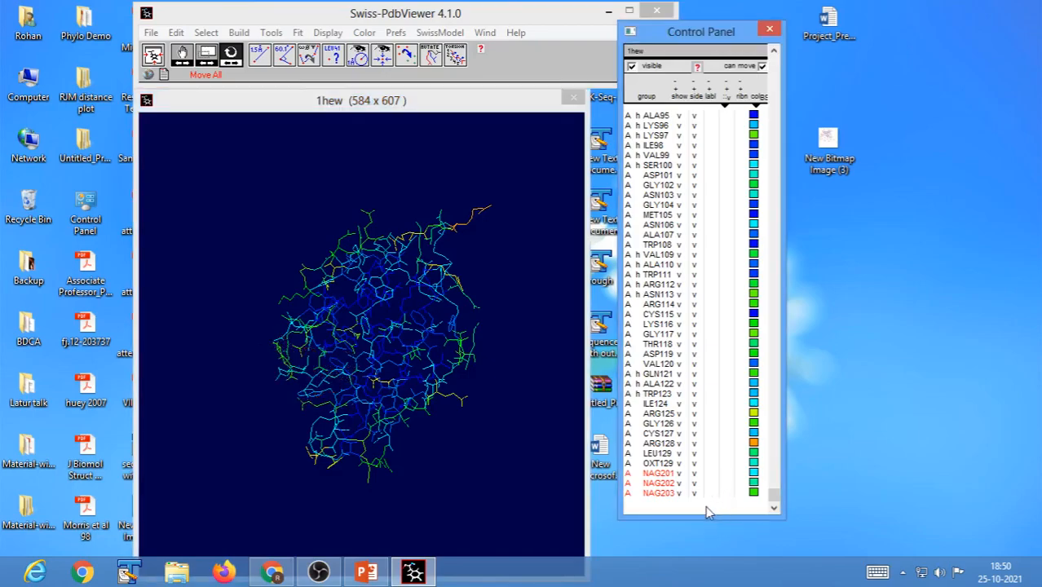
pyautogui.moveTo(391, 473); pyautogui.dragTo(451, 503)
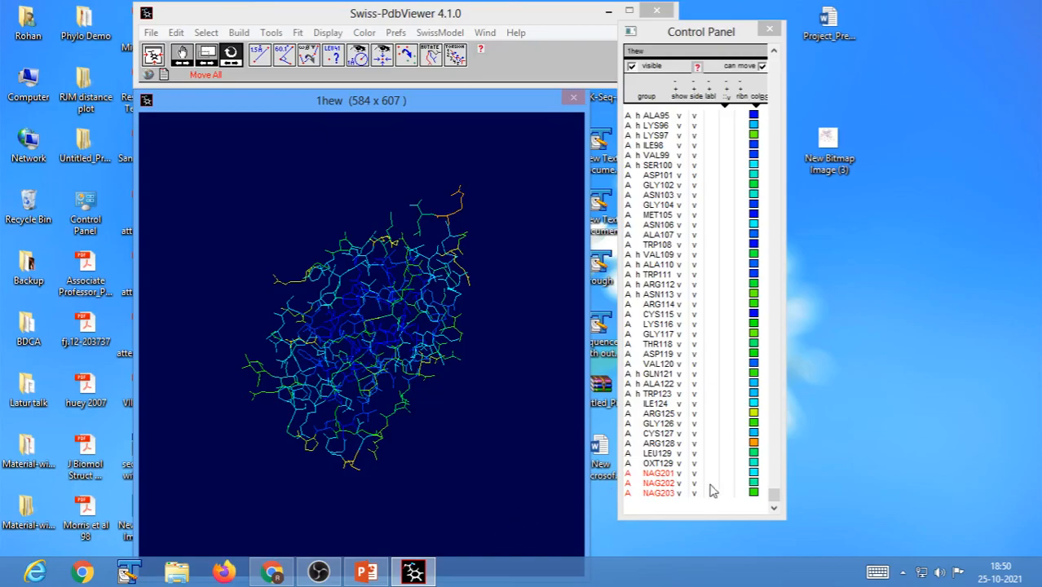
# Select only residue TRP62 and display its VDW dot surface.
pyautogui.moveTo(774, 495); pyautogui.dragTo(763, 292)
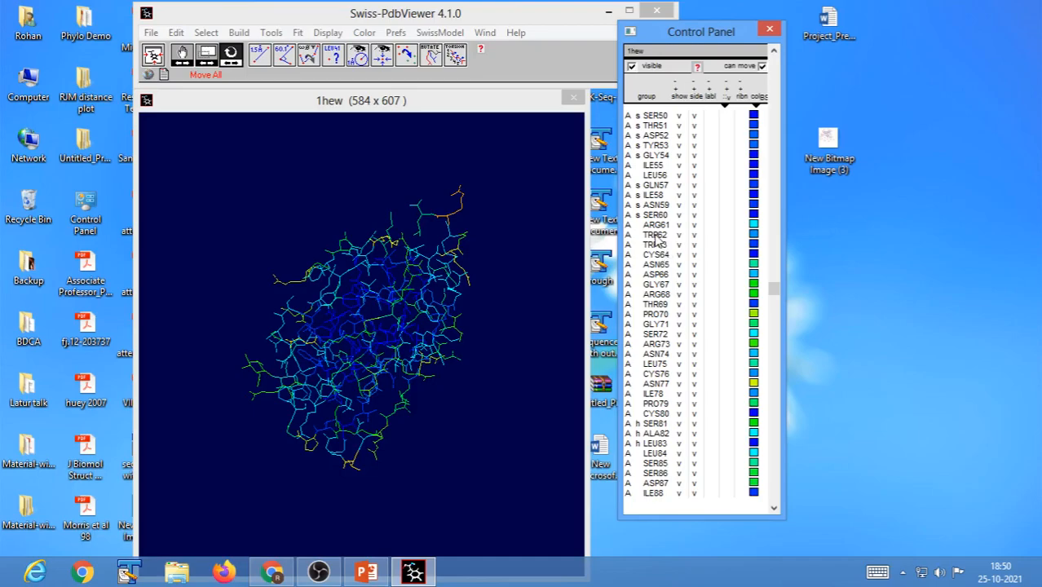
pyautogui.rightClick(656, 234)
pyautogui.click(657, 235)
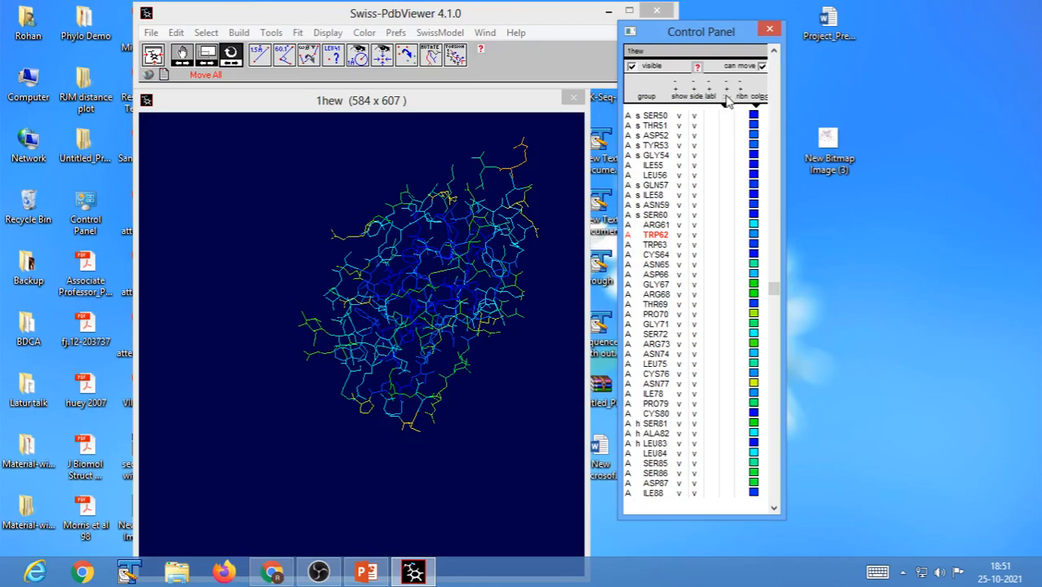
pyautogui.click(725, 100)
# Examine the VDW dot surface of TRP62 and its surroundings up close and from several angles.
pyautogui.moveTo(408, 359); pyautogui.dragTo(365, 344)
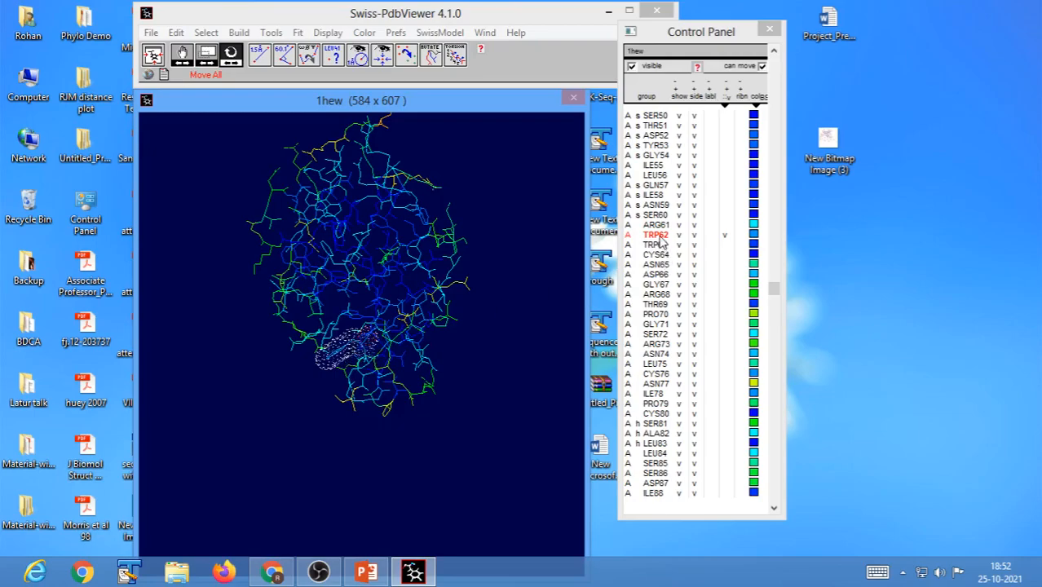
pyautogui.click(207, 57)
pyautogui.moveTo(270, 298); pyautogui.dragTo(319, 321)
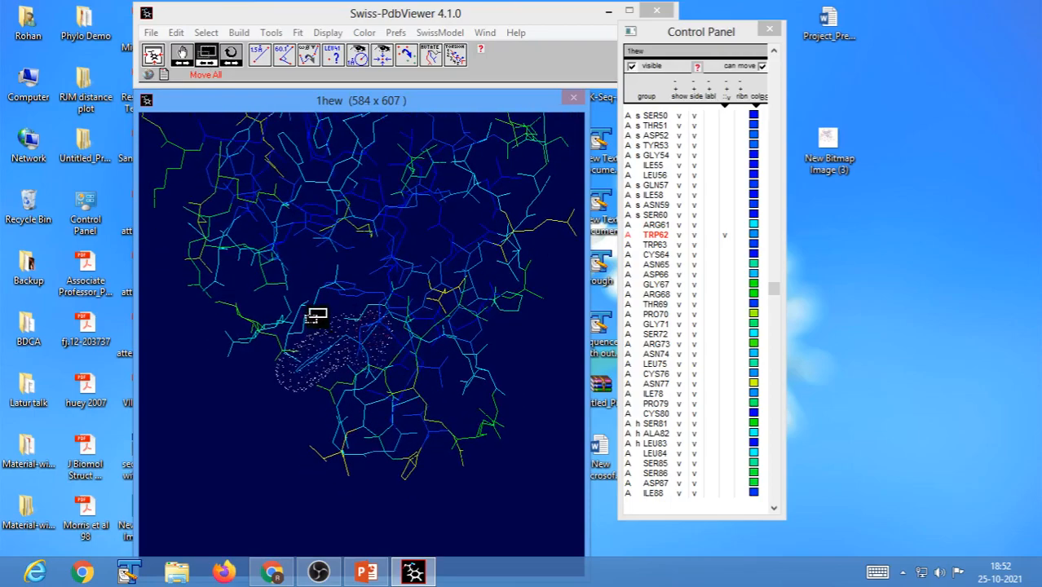
pyautogui.click(232, 55)
pyautogui.moveTo(507, 281); pyautogui.dragTo(418, 251)
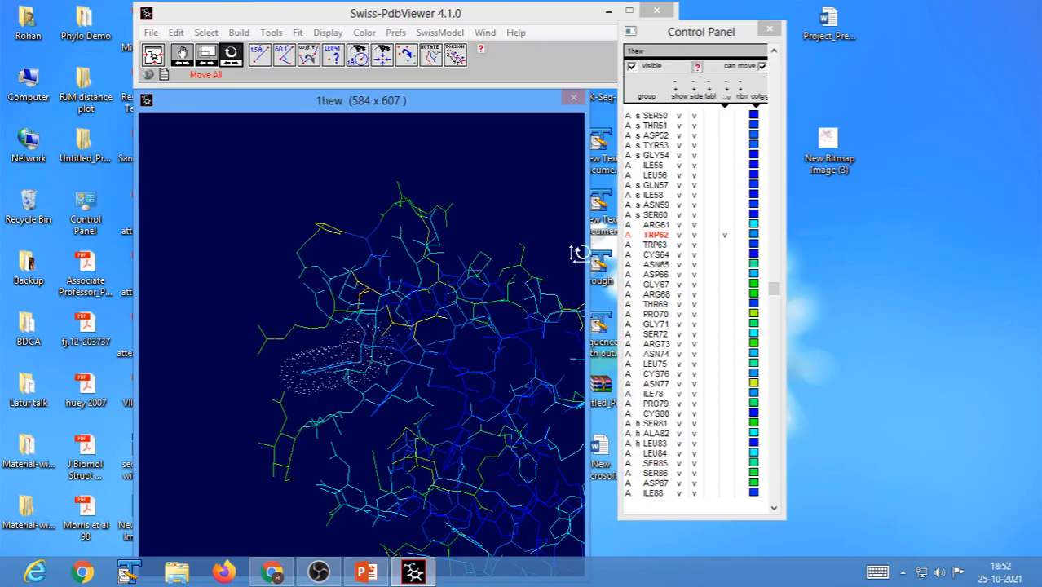
pyautogui.moveTo(418, 359)
pyautogui.mouseDown()
pyautogui.moveTo(401, 354)
pyautogui.moveTo(385, 324)
pyautogui.moveTo(384, 350)
pyautogui.moveTo(412, 365)
pyautogui.moveTo(465, 368)
pyautogui.moveTo(409, 374)
pyautogui.mouseUp()
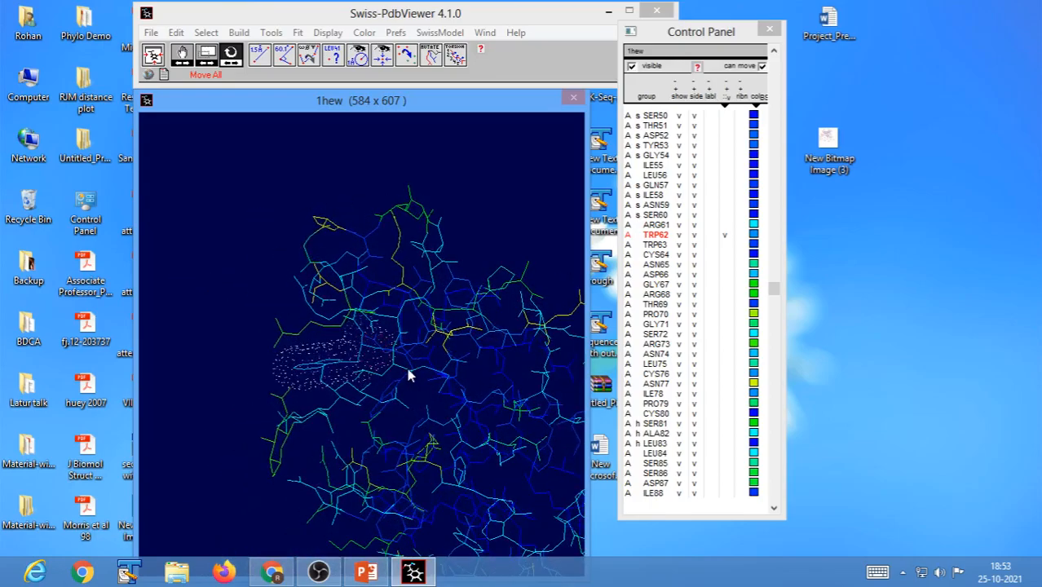
pyautogui.moveTo(321, 380)
pyautogui.mouseDown()
pyautogui.moveTo(342, 377)
pyautogui.moveTo(329, 378)
pyautogui.mouseUp()
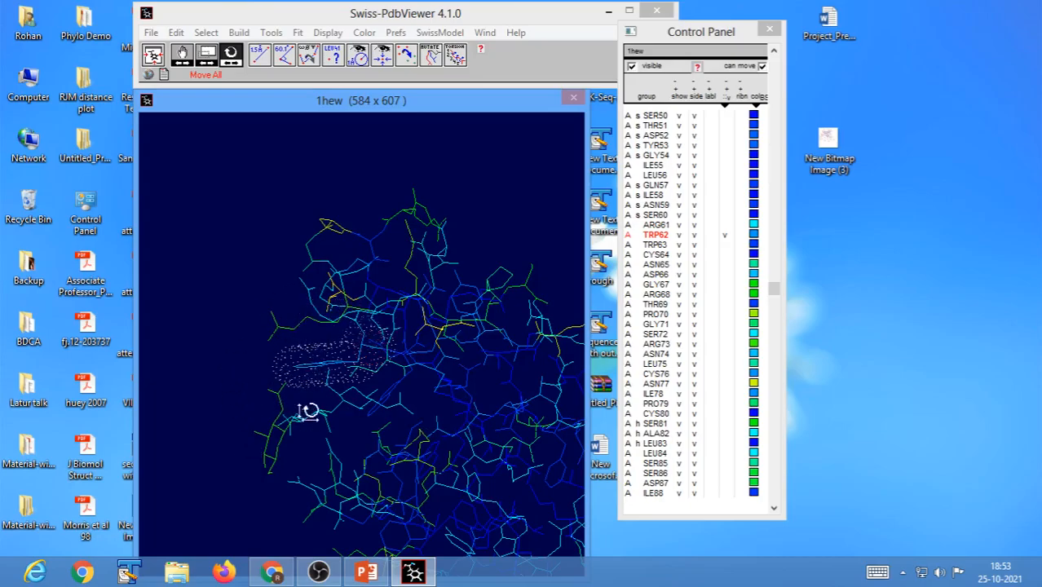
pyautogui.moveTo(298, 421)
pyautogui.mouseDown()
pyautogui.moveTo(449, 427)
pyautogui.moveTo(308, 433)
pyautogui.mouseUp()
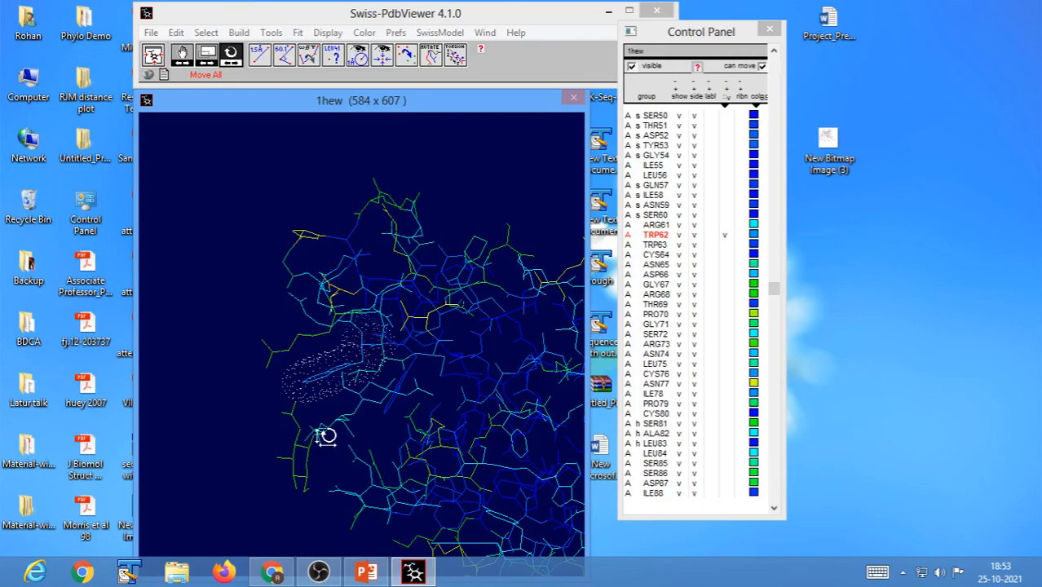
pyautogui.moveTo(342, 423)
pyautogui.mouseDown()
pyautogui.moveTo(323, 418)
pyautogui.moveTo(332, 418)
pyautogui.mouseUp()
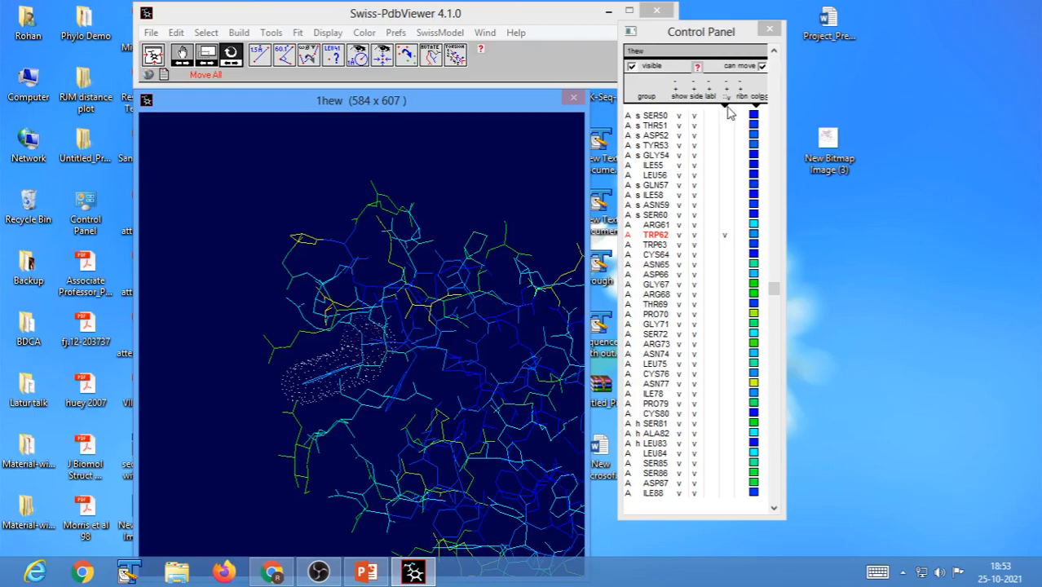
# Change the surface type from VDW to accessible and display the accessible surface of TRP62.
pyautogui.click(726, 112)
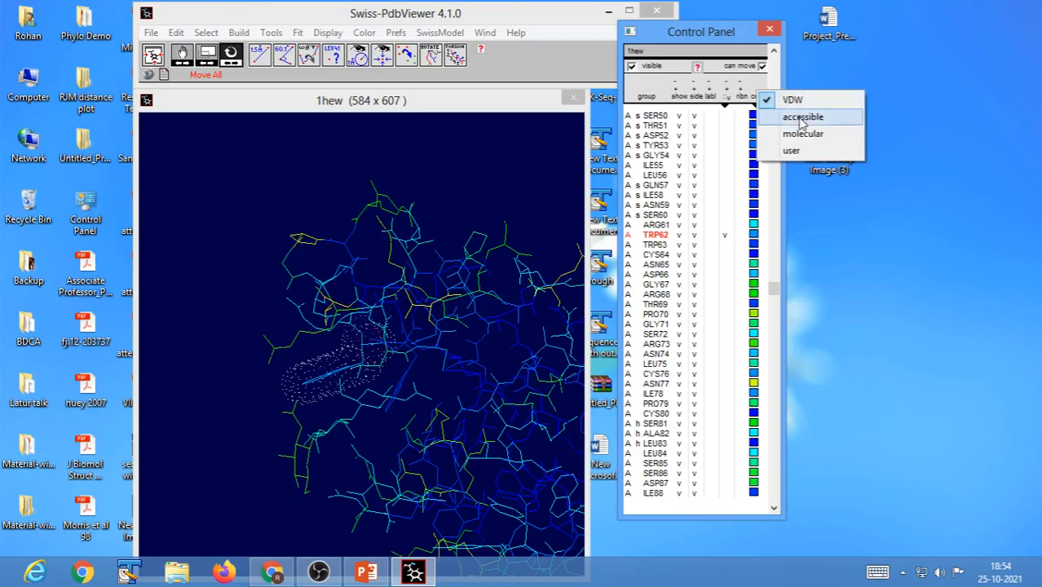
pyautogui.click(802, 120)
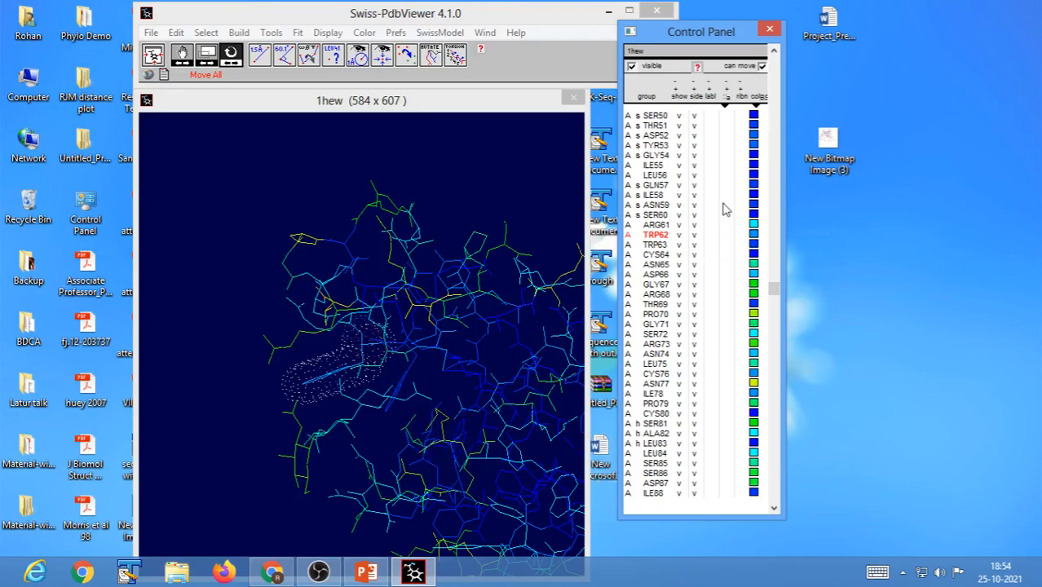
pyautogui.click(724, 98)
pyautogui.click(725, 235)
pyautogui.moveTo(297, 404); pyautogui.dragTo(407, 295)
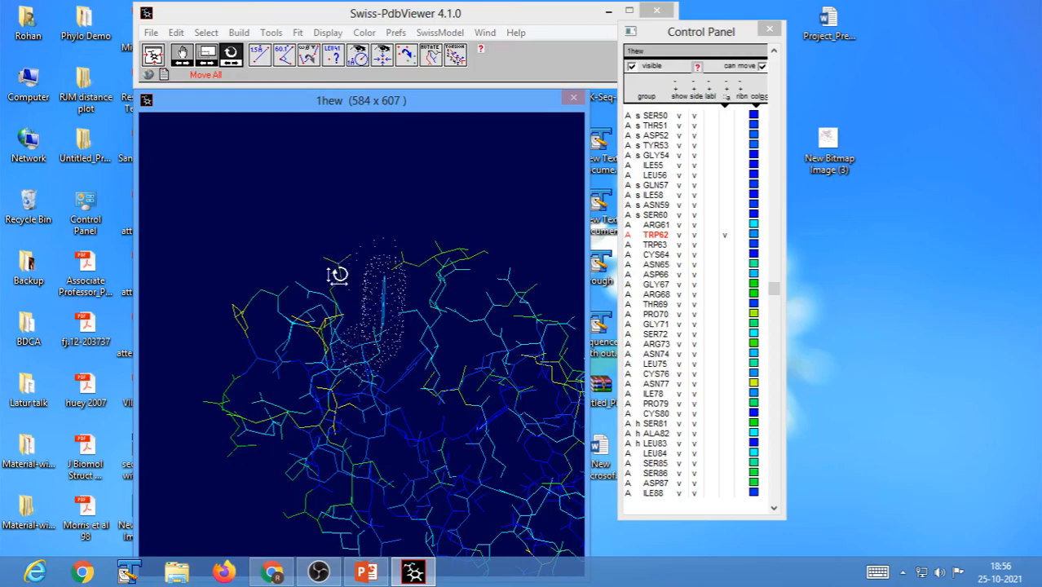
pyautogui.moveTo(390, 325); pyautogui.dragTo(381, 327)
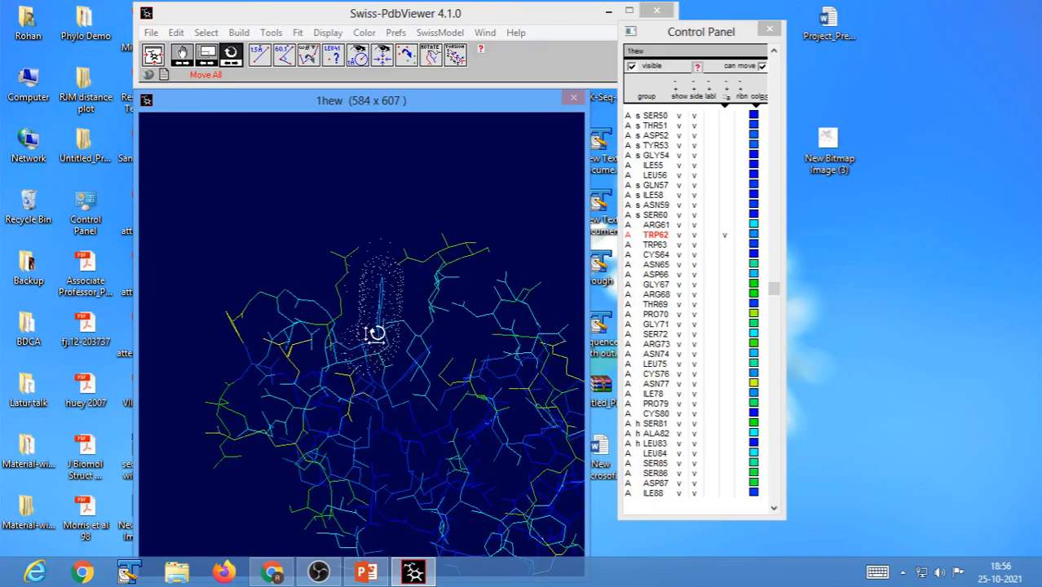
pyautogui.moveTo(389, 268)
pyautogui.mouseDown()
pyautogui.moveTo(396, 286)
pyautogui.moveTo(391, 268)
pyautogui.mouseUp()
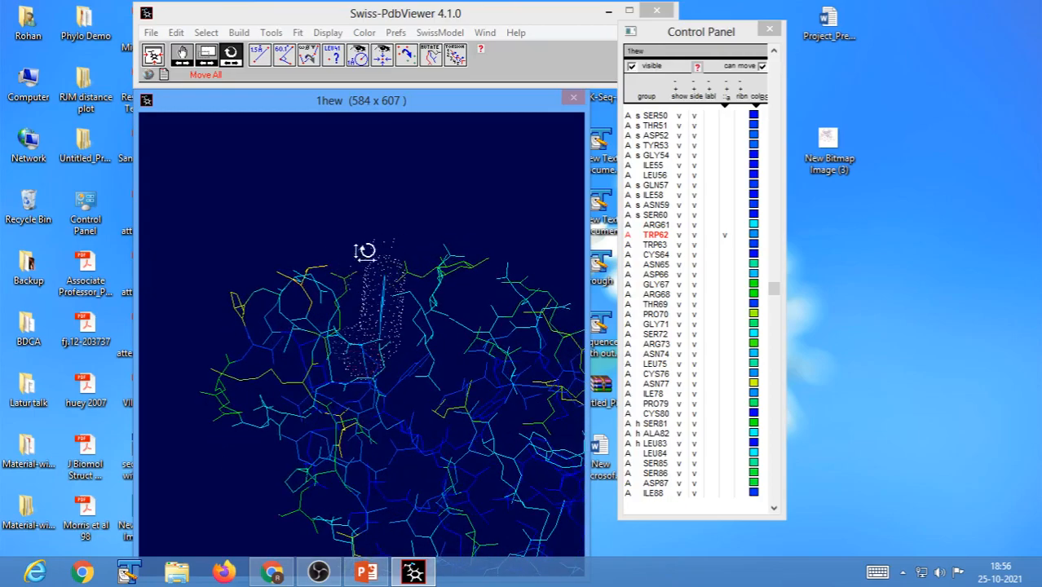
pyautogui.moveTo(396, 281); pyautogui.dragTo(453, 284)
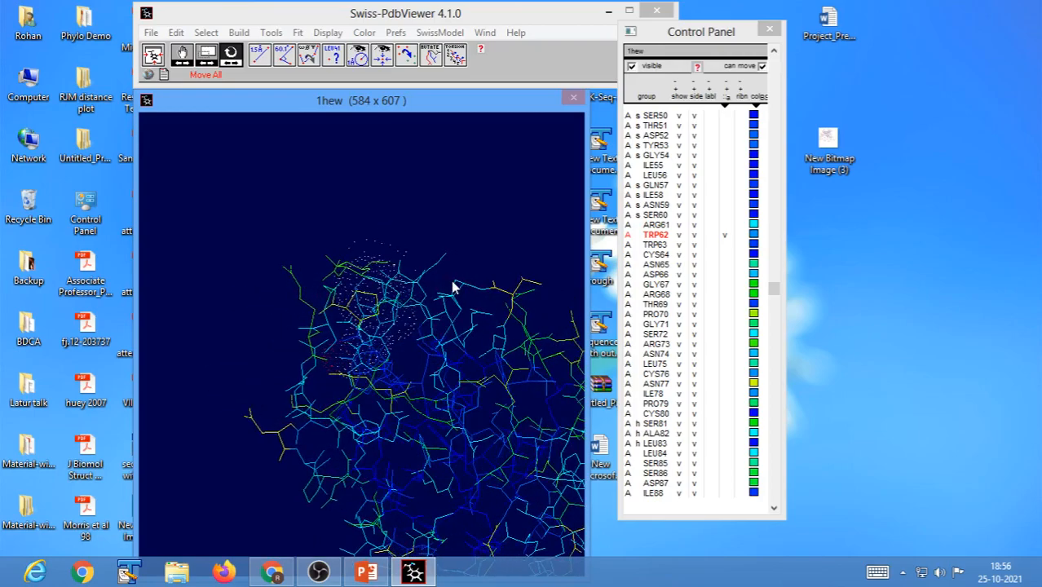
pyautogui.moveTo(388, 259); pyautogui.dragTo(428, 272)
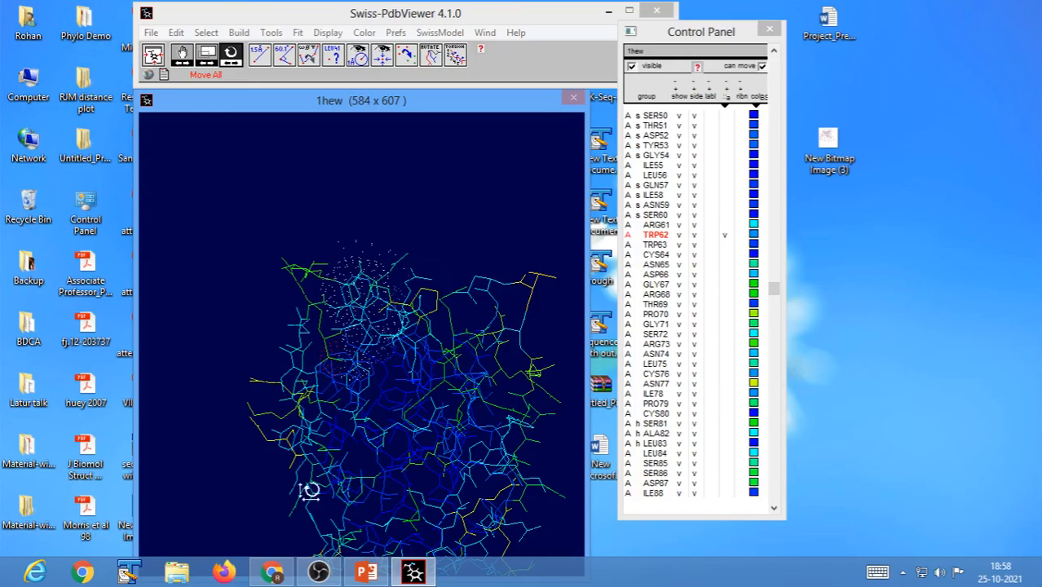
# Switch to PowerPoint, start the slide show and sketch a small hexagonal ring with a circle inside in red pen on the blank slide.
pyautogui.click(366, 573)
pyautogui.click(877, 547)
pyautogui.hotkey('ctrl', 'p')
pyautogui.moveTo(328, 190)
pyautogui.mouseDown()
pyautogui.moveTo(316, 204)
pyautogui.moveTo(346, 194)
pyautogui.moveTo(325, 218)
pyautogui.moveTo(353, 209)
pyautogui.moveTo(343, 222)
pyautogui.mouseUp()
pyautogui.moveTo(353, 208)
pyautogui.mouseDown()
pyautogui.moveTo(342, 222)
pyautogui.moveTo(338, 199)
pyautogui.mouseUp()
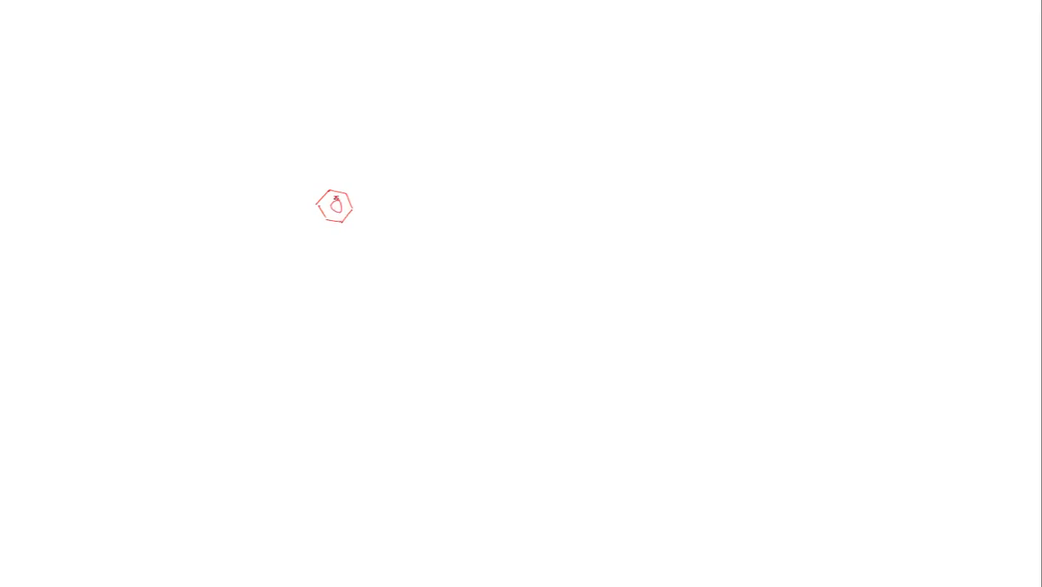
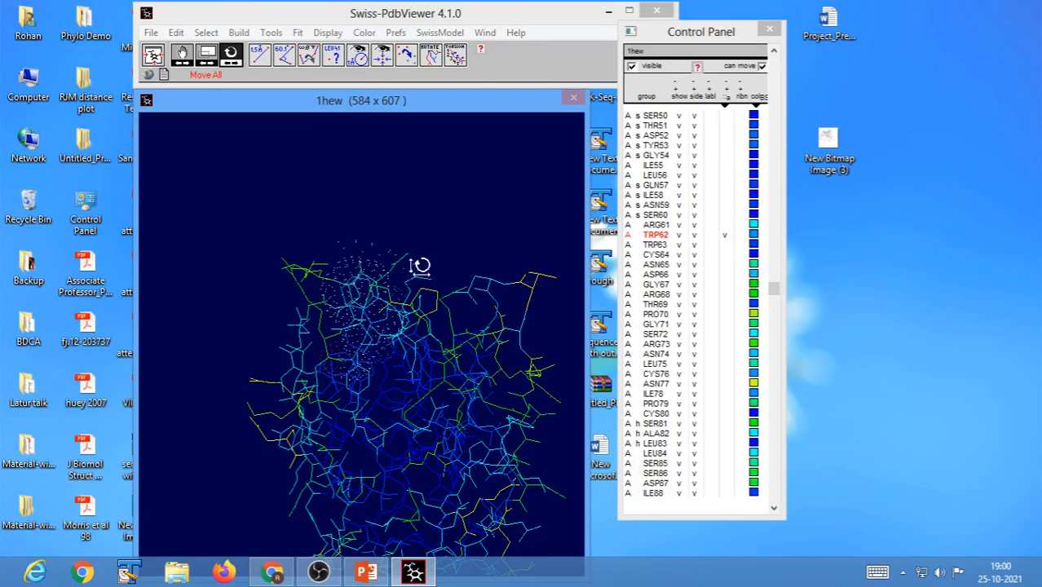
# Remove the accessible surface of TRP62 and switch the surface type to VDW, leaving the residue's dot surface hidden.
pyautogui.click(726, 237)
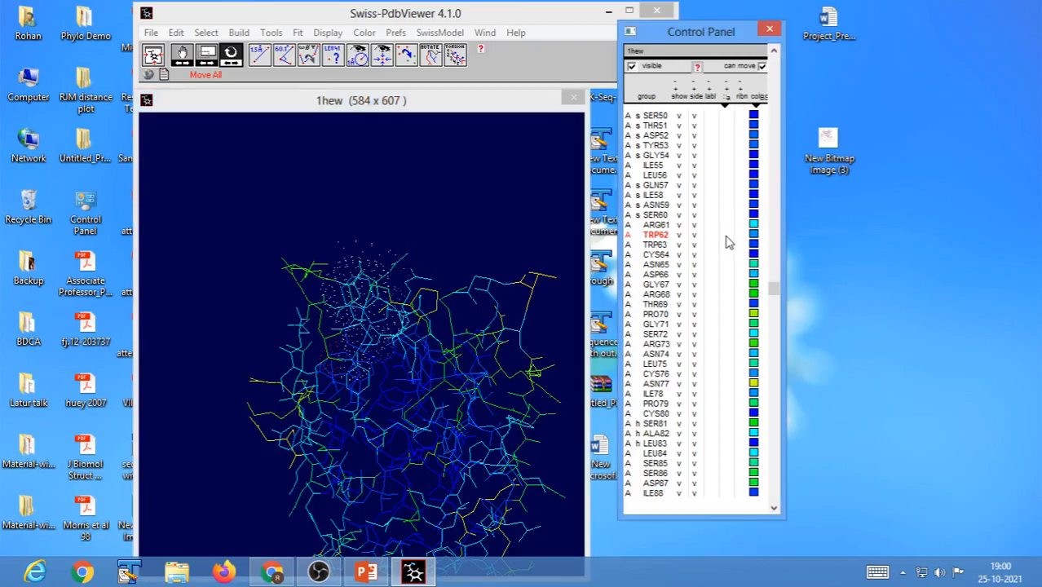
pyautogui.click(726, 104)
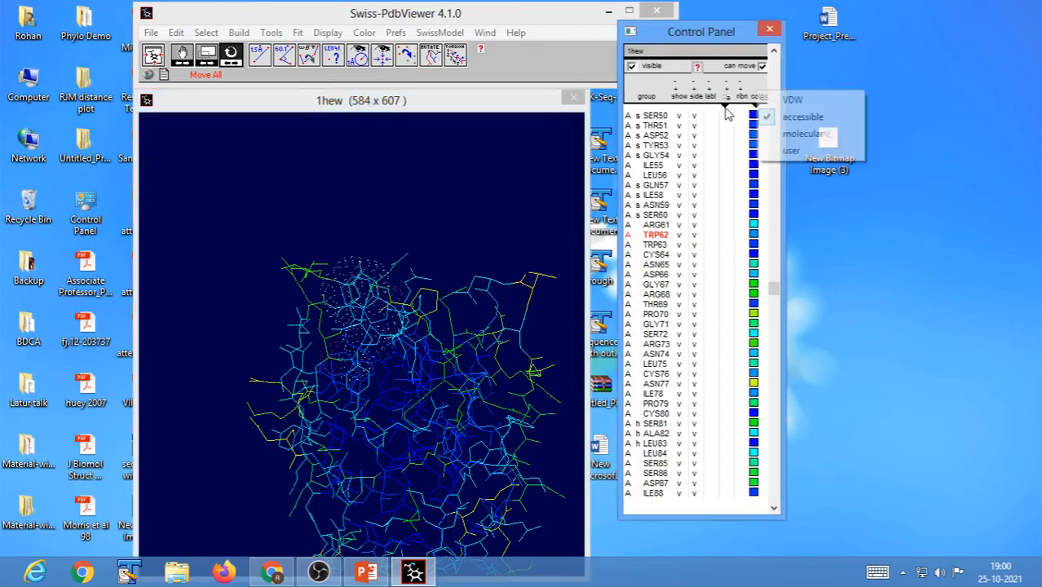
pyautogui.click(814, 102)
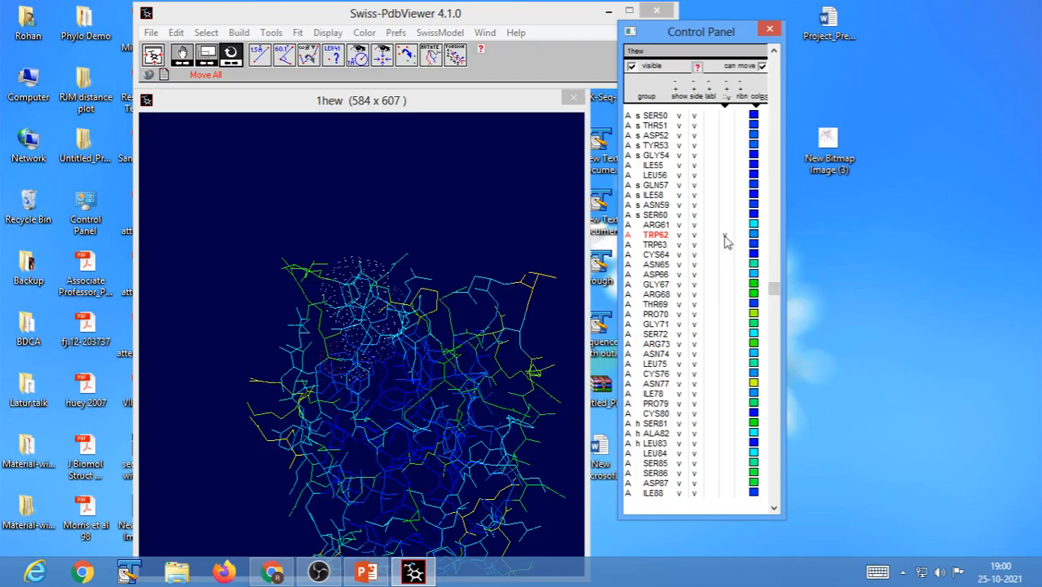
pyautogui.click(724, 235)
# Recentre and rotate the whole molecule, and move the viewer window and the Control Panel apart.
pyautogui.click(154, 57)
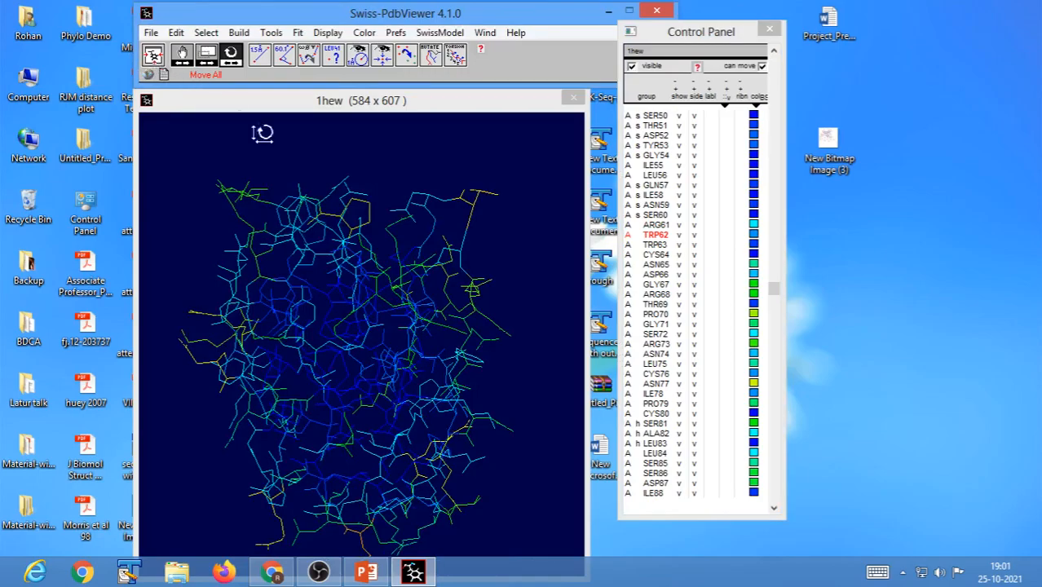
pyautogui.moveTo(521, 385); pyautogui.dragTo(407, 332)
pyautogui.click(153, 57)
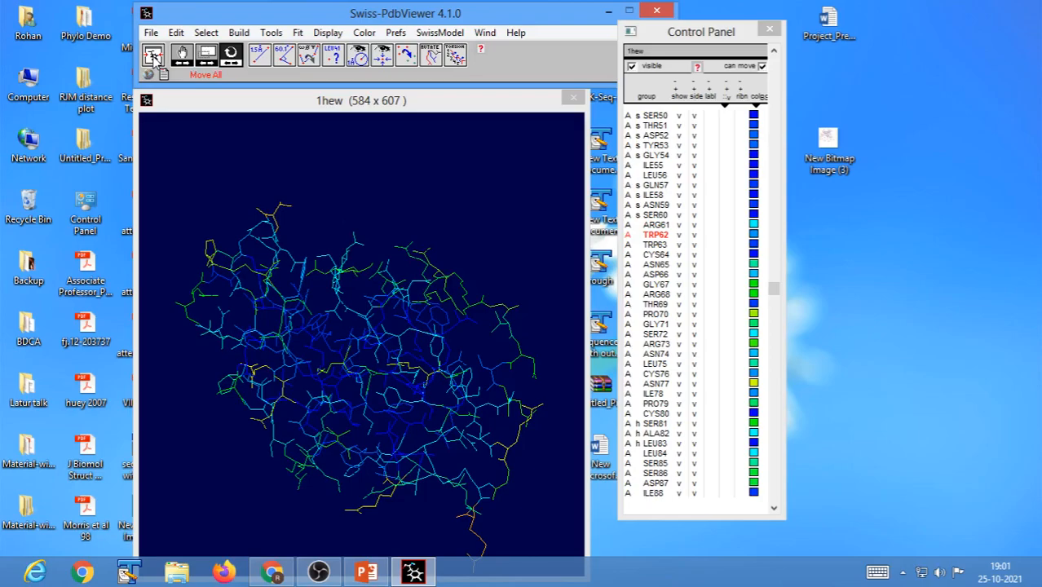
pyautogui.moveTo(398, 17); pyautogui.dragTo(356, 22)
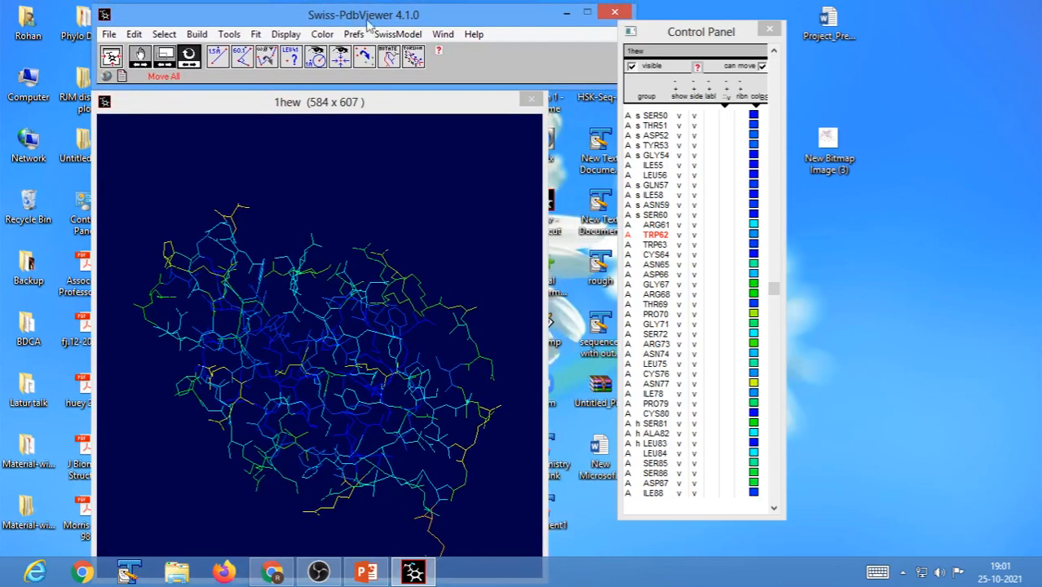
pyautogui.moveTo(706, 37); pyautogui.dragTo(743, 27)
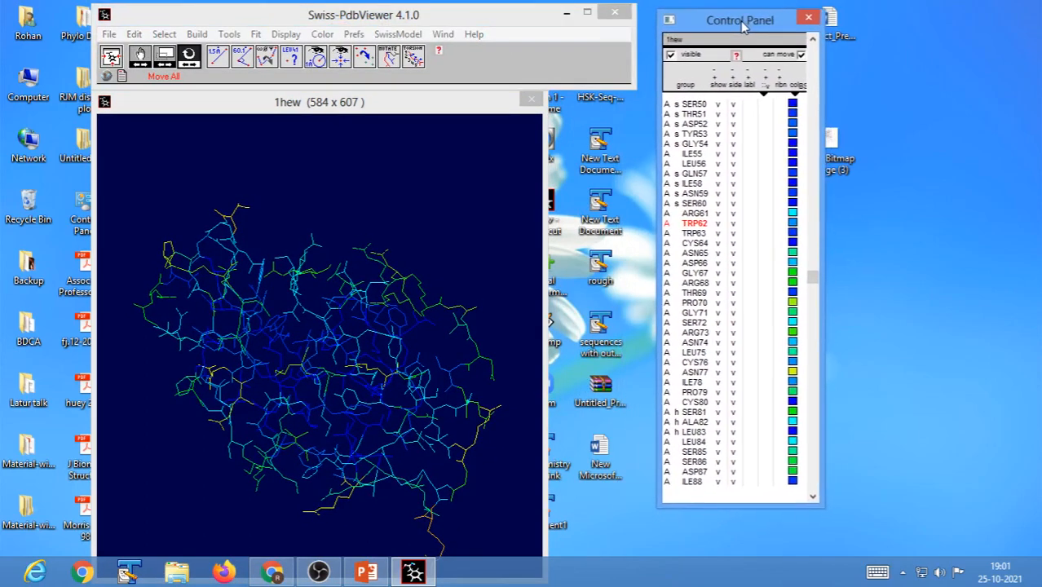
# Turn on the Slab display for 1hew and rotate the molecule to view different slices through it.
pyautogui.click(286, 38)
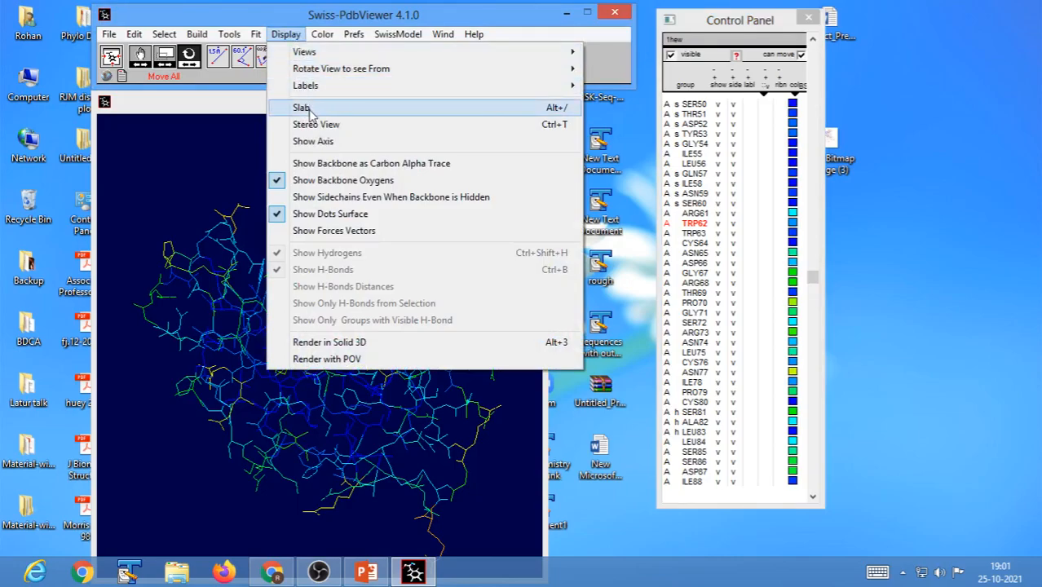
pyautogui.click(307, 35)
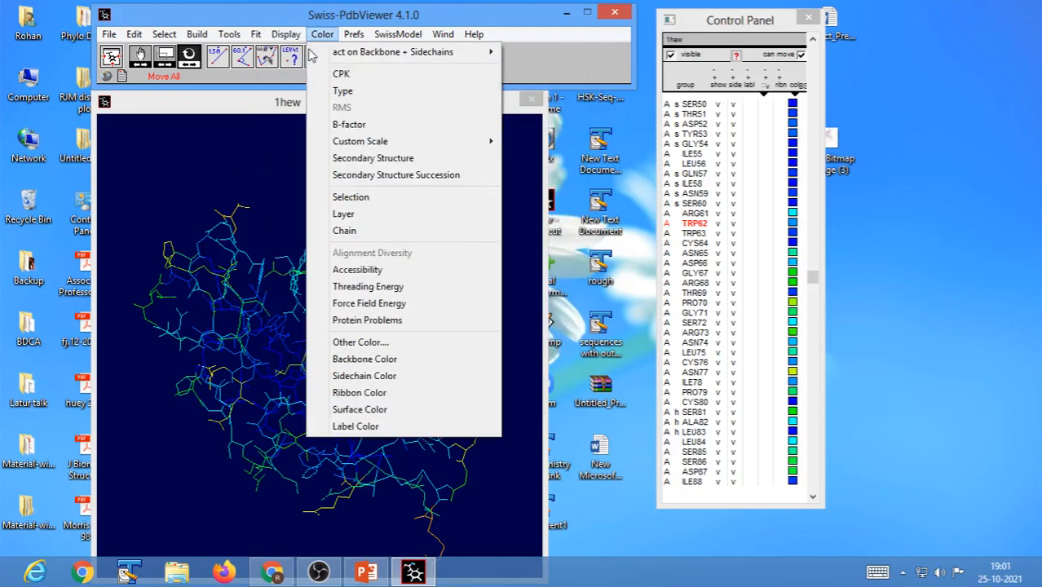
pyautogui.moveTo(289, 37)
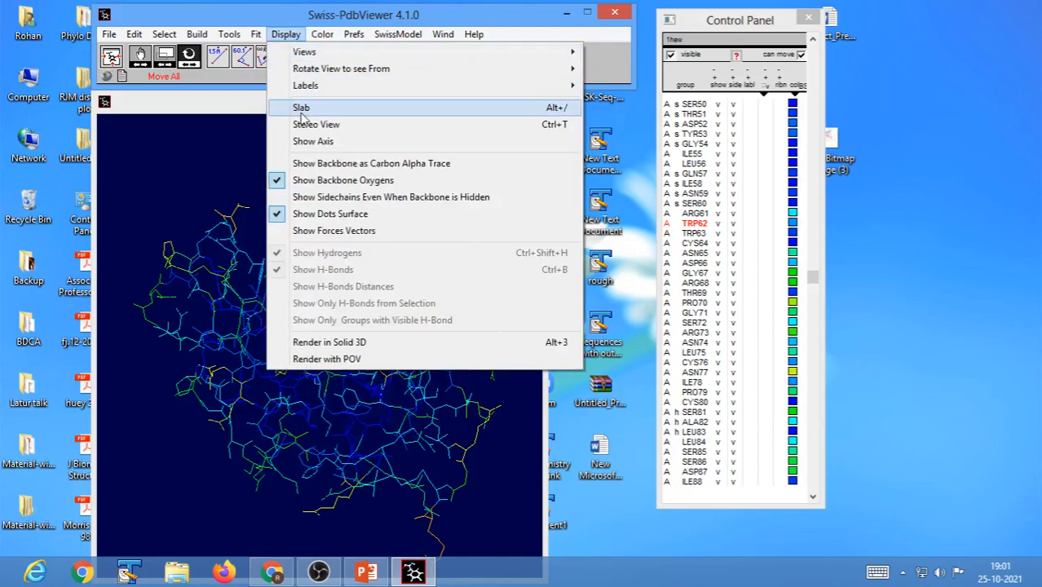
pyautogui.click(302, 110)
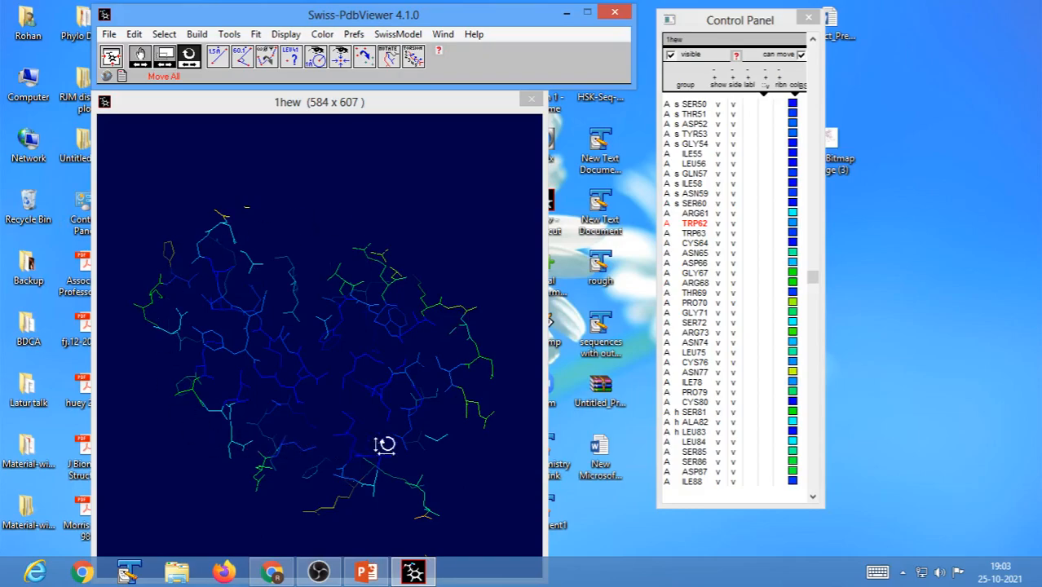
pyautogui.click(471, 395)
pyautogui.moveTo(470, 395); pyautogui.dragTo(400, 376)
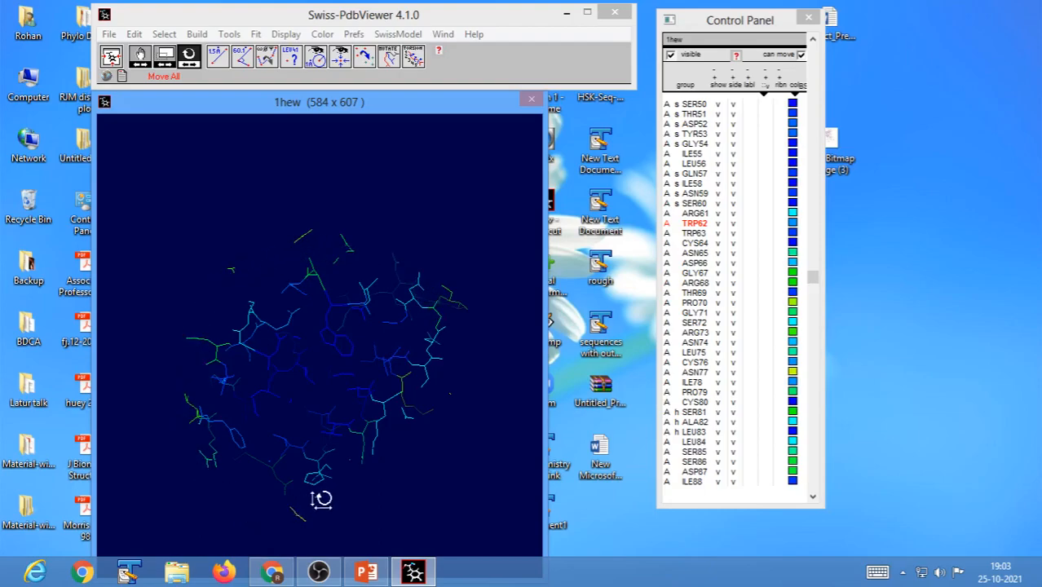
pyautogui.moveTo(448, 349); pyautogui.dragTo(402, 351)
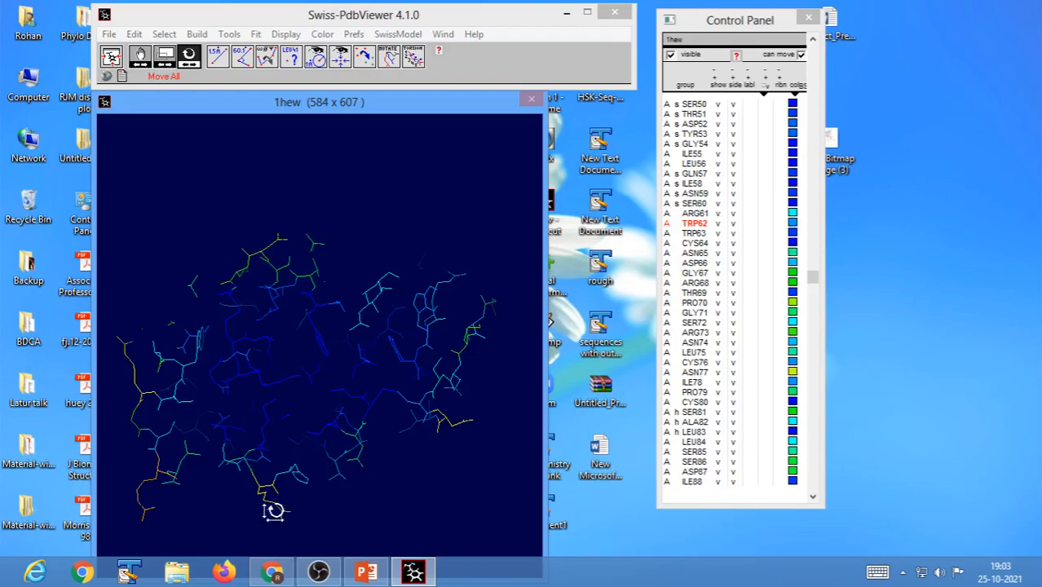
# Switch to PowerPoint, start the slide show and sketch in red pen an ellipse with a centre dot and a line through it, beside a small circle.
pyautogui.click(367, 573)
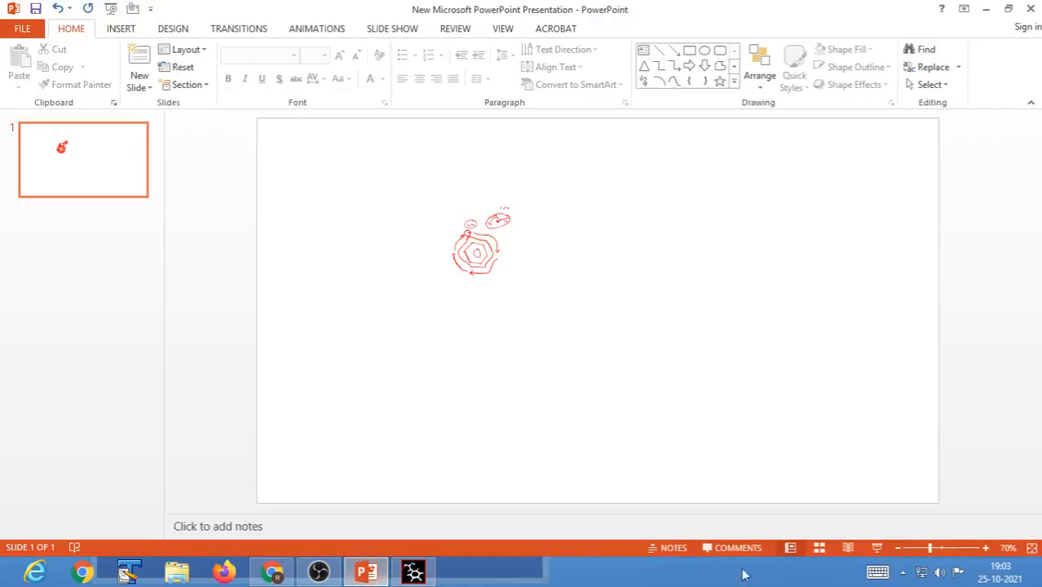
pyautogui.click(877, 547)
pyautogui.hotkey('ctrl', 'p')
pyautogui.moveTo(603, 168)
pyautogui.mouseDown()
pyautogui.moveTo(562, 168)
pyautogui.moveTo(562, 188)
pyautogui.moveTo(599, 192)
pyautogui.moveTo(613, 180)
pyautogui.moveTo(605, 169)
pyautogui.mouseUp()
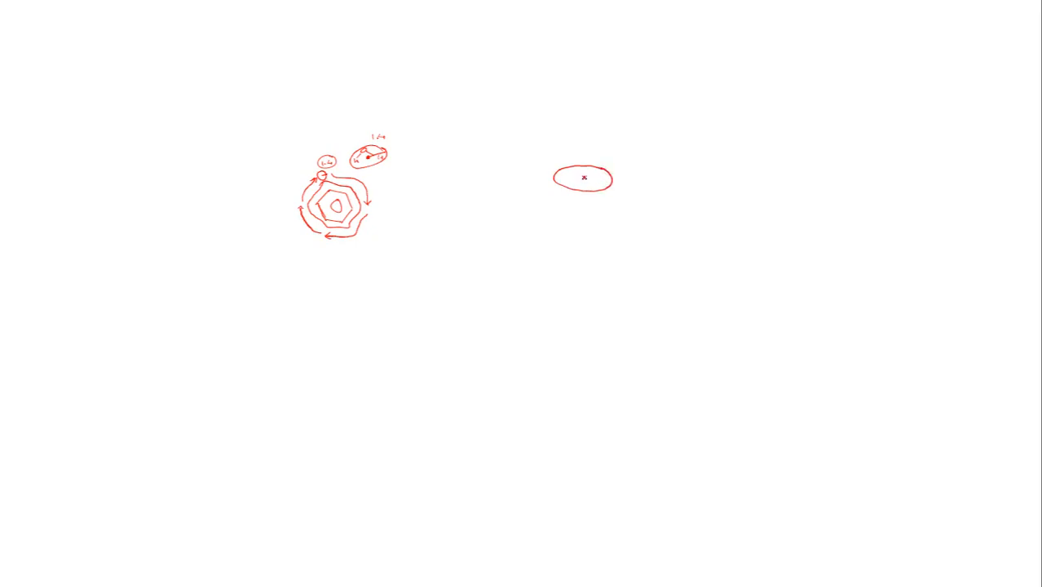
pyautogui.click(584, 177)
pyautogui.moveTo(581, 145); pyautogui.dragTo(572, 218)
pyautogui.moveTo(669, 172)
pyautogui.mouseDown()
pyautogui.moveTo(651, 168)
pyautogui.moveTo(643, 181)
pyautogui.moveTo(653, 196)
pyautogui.moveTo(673, 171)
pyautogui.moveTo(668, 181)
pyautogui.mouseUp()
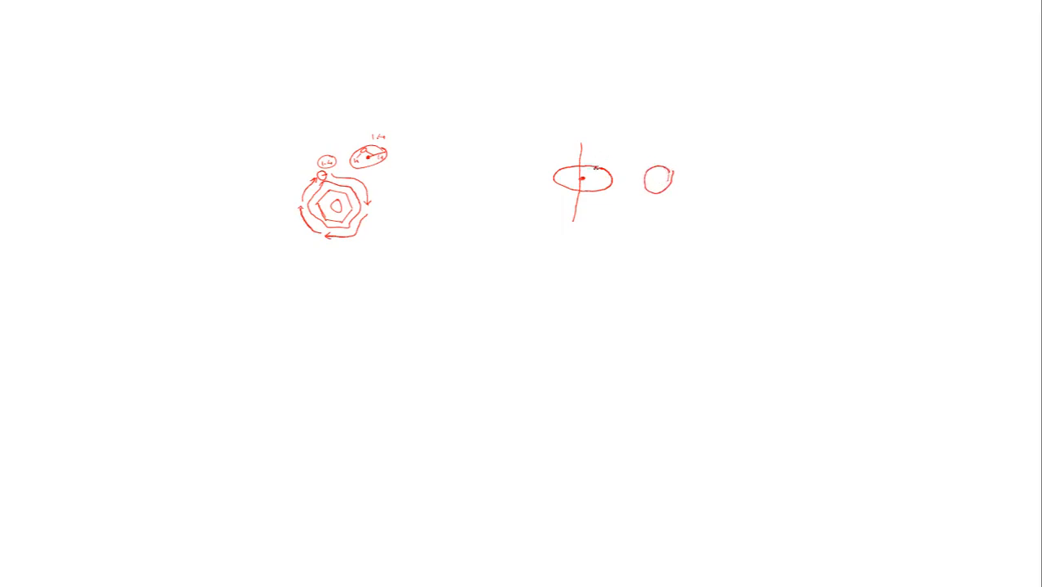
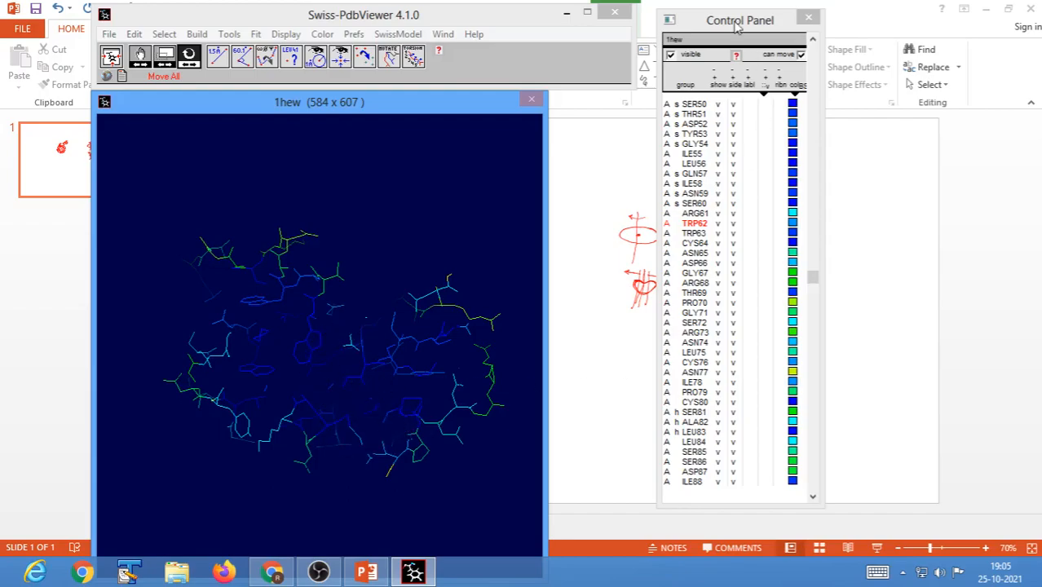
# Move the Control Panel clear of the slide sketch, and shift the slab through 1hew to examine slices at different depths.
pyautogui.moveTo(738, 20); pyautogui.dragTo(918, 78)
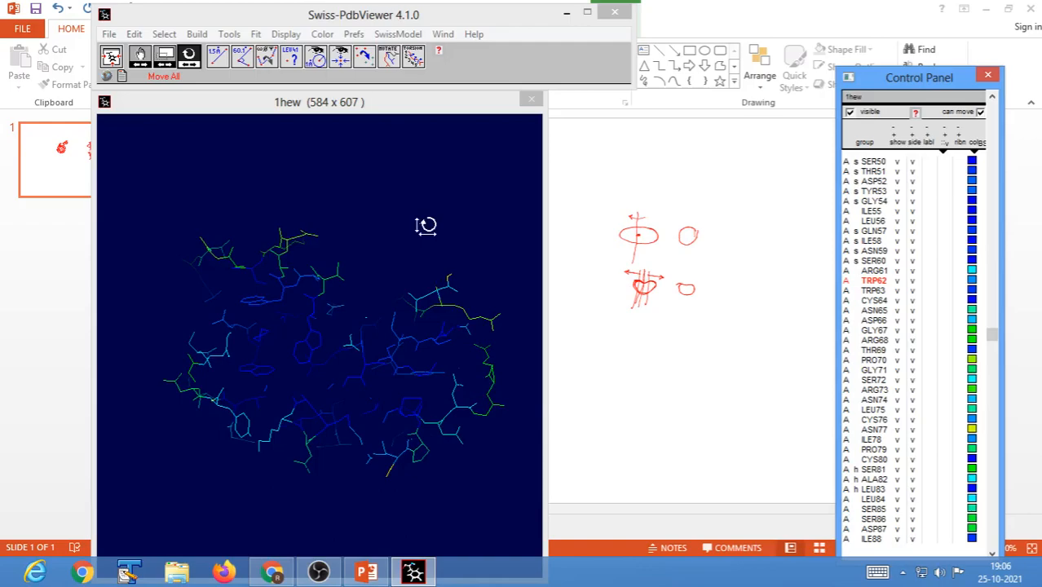
pyautogui.click(425, 225)
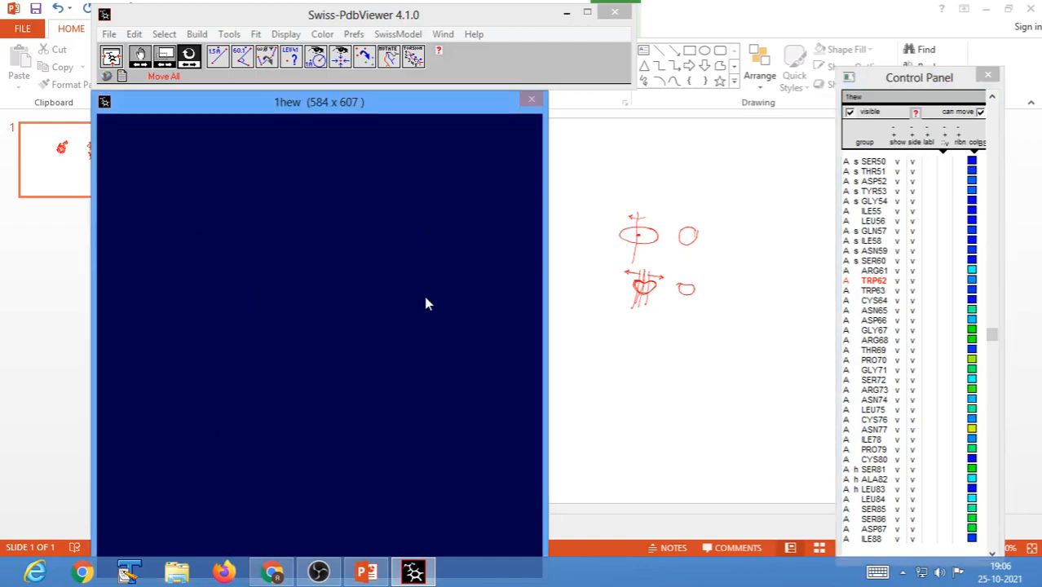
pyautogui.moveTo(425, 297)
pyautogui.mouseDown()
pyautogui.moveTo(424, 251)
pyautogui.moveTo(427, 279)
pyautogui.mouseUp()
pyautogui.click(111, 63)
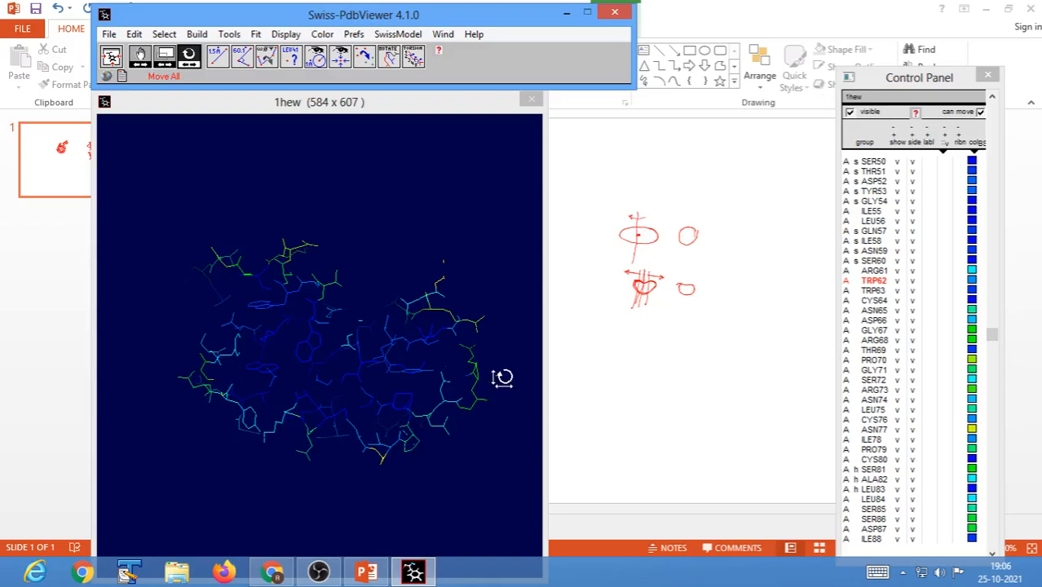
pyautogui.moveTo(502, 377); pyautogui.dragTo(500, 375)
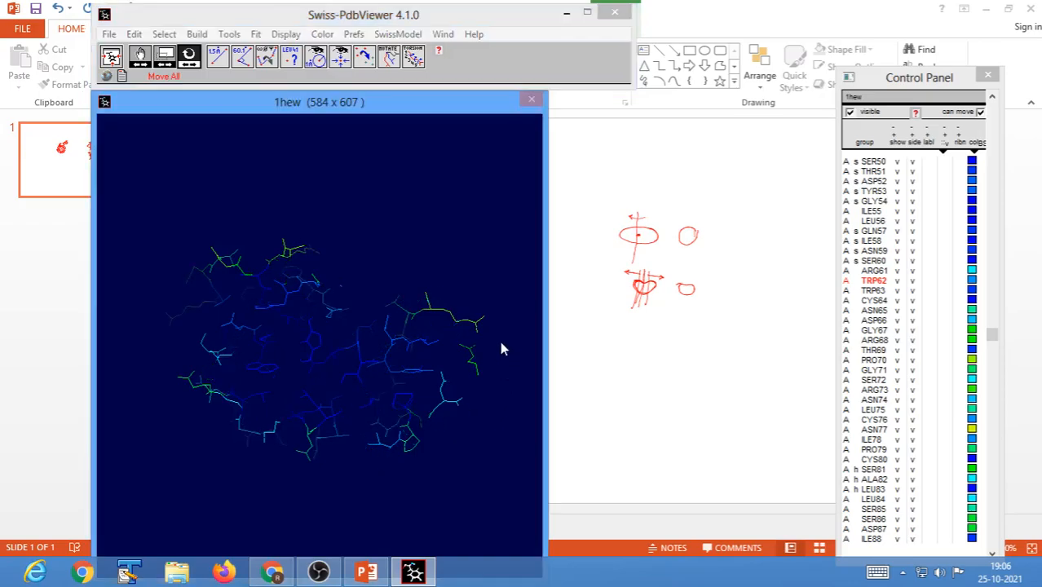
pyautogui.moveTo(499, 310); pyautogui.dragTo(492, 241)
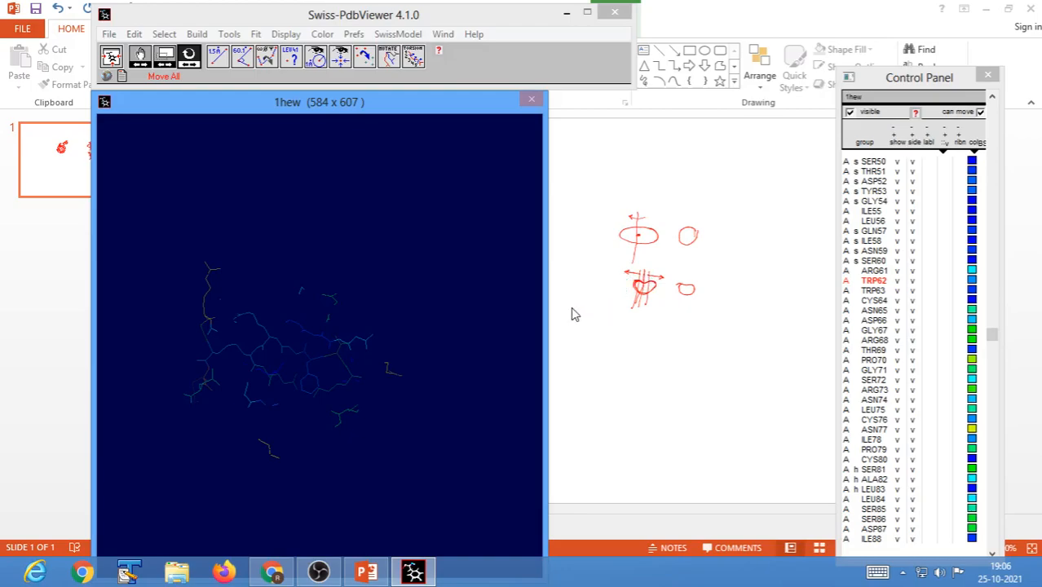
pyautogui.scroll(3, 482, 309)
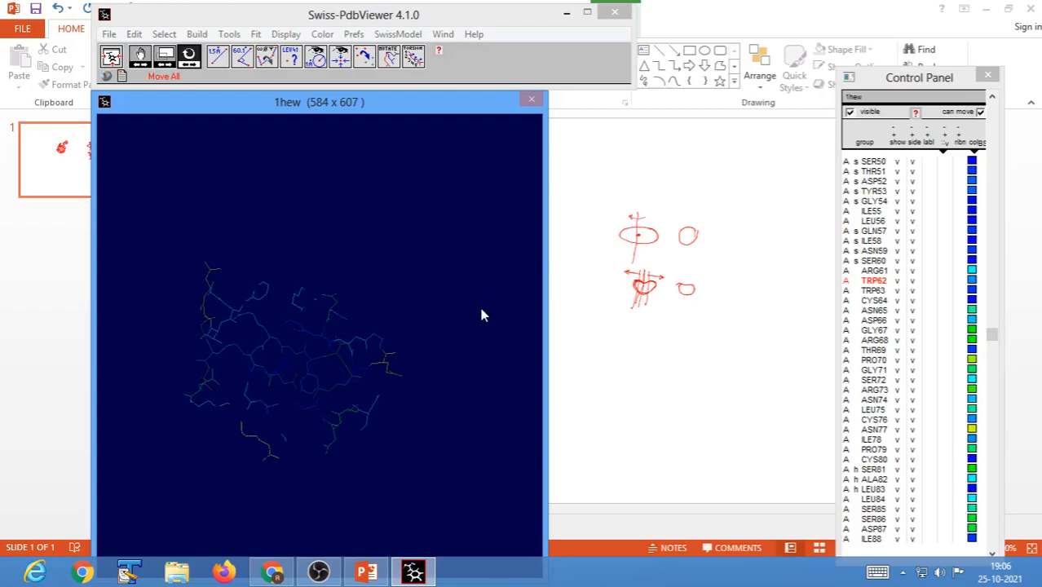
pyautogui.keyDown('shift'); pyautogui.moveTo(482, 309); pyautogui.dragTo(489, 418); pyautogui.keyUp('shift')
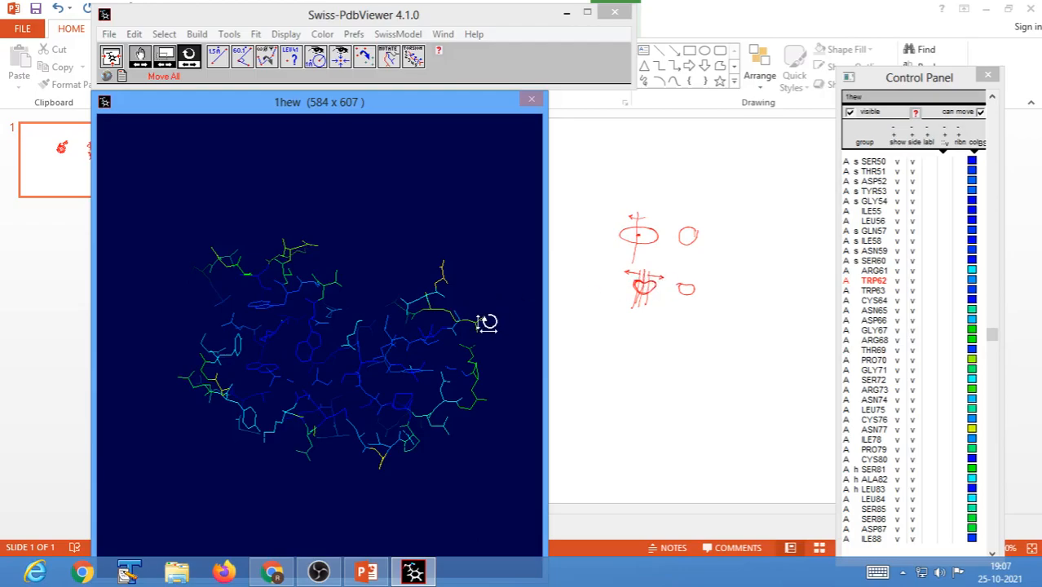
pyautogui.click(111, 60)
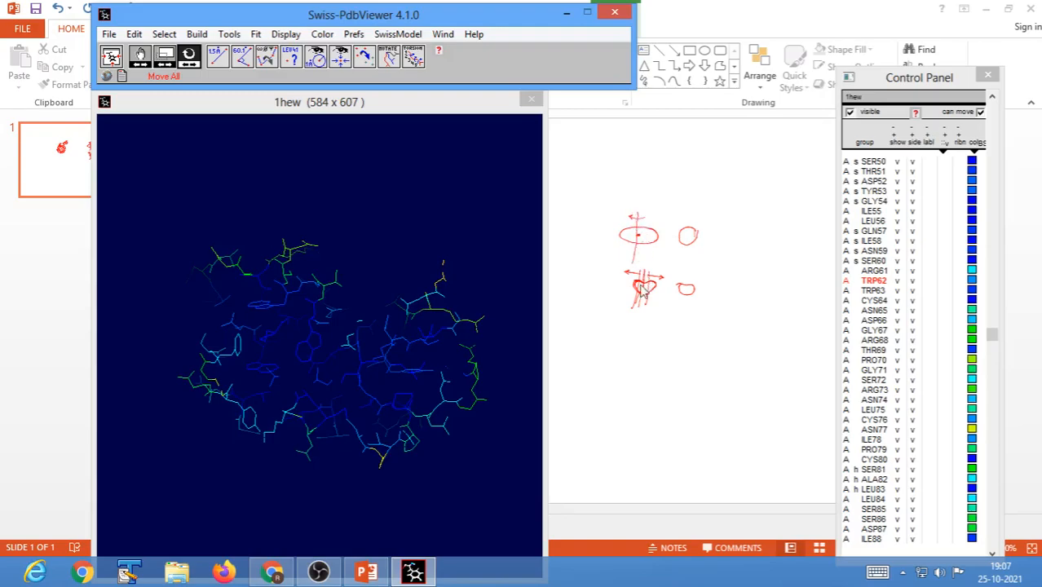
# Bring the Control Panel beside the viewer, select residues NAG201 to NAG203, and invert the selection.
pyautogui.moveTo(426, 579)
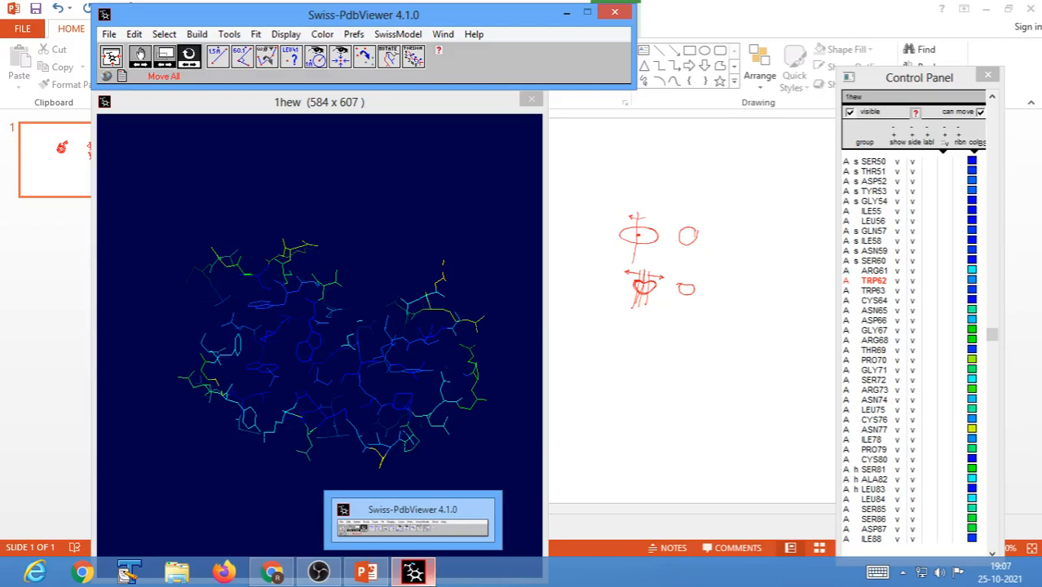
pyautogui.click(921, 84)
pyautogui.moveTo(921, 86); pyautogui.dragTo(641, 69)
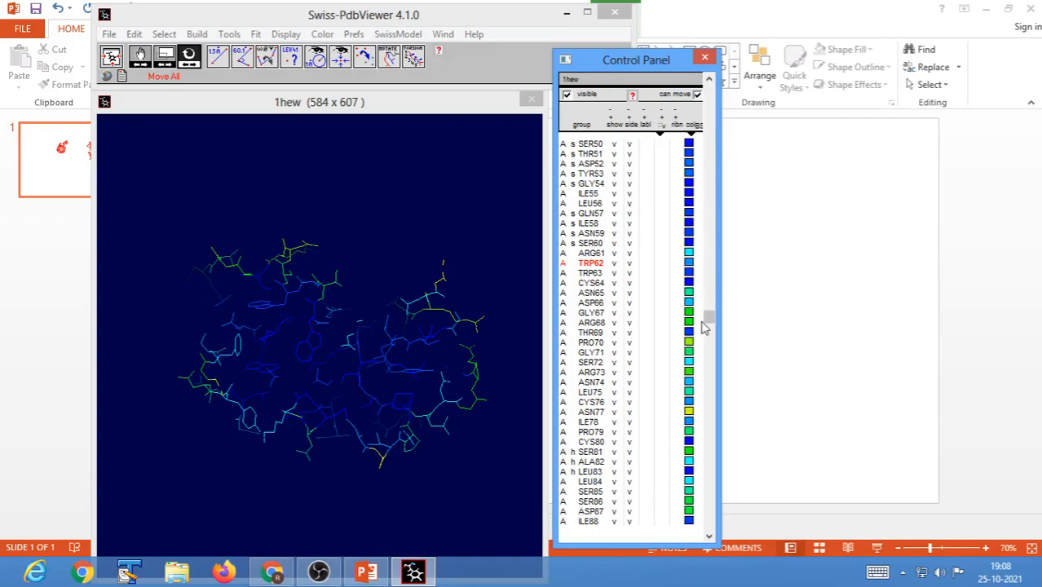
pyautogui.moveTo(706, 325); pyautogui.dragTo(718, 407)
pyautogui.moveTo(717, 430); pyautogui.dragTo(713, 532)
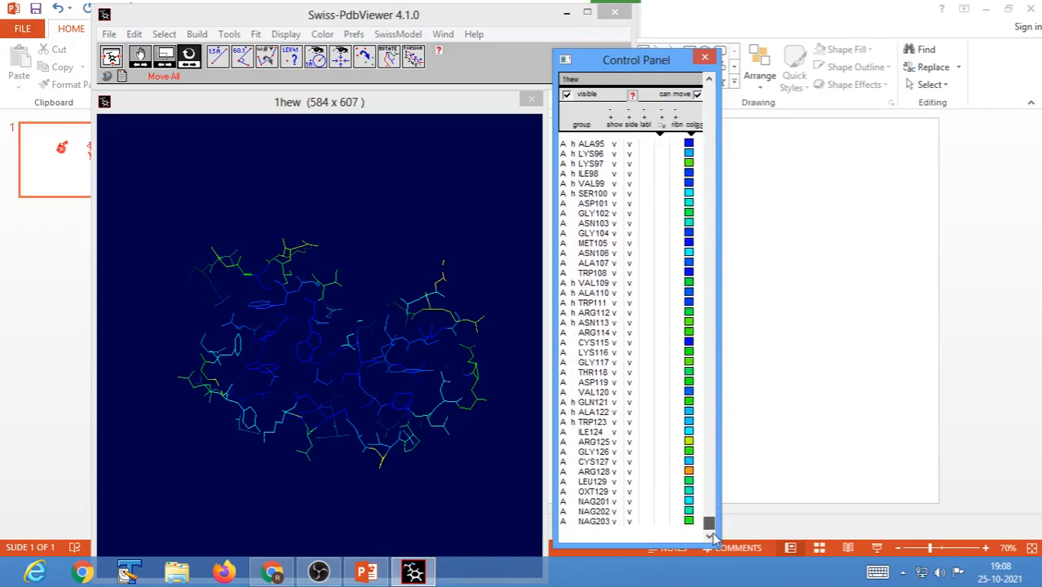
pyautogui.moveTo(594, 502); pyautogui.dragTo(594, 544)
pyautogui.click(164, 34)
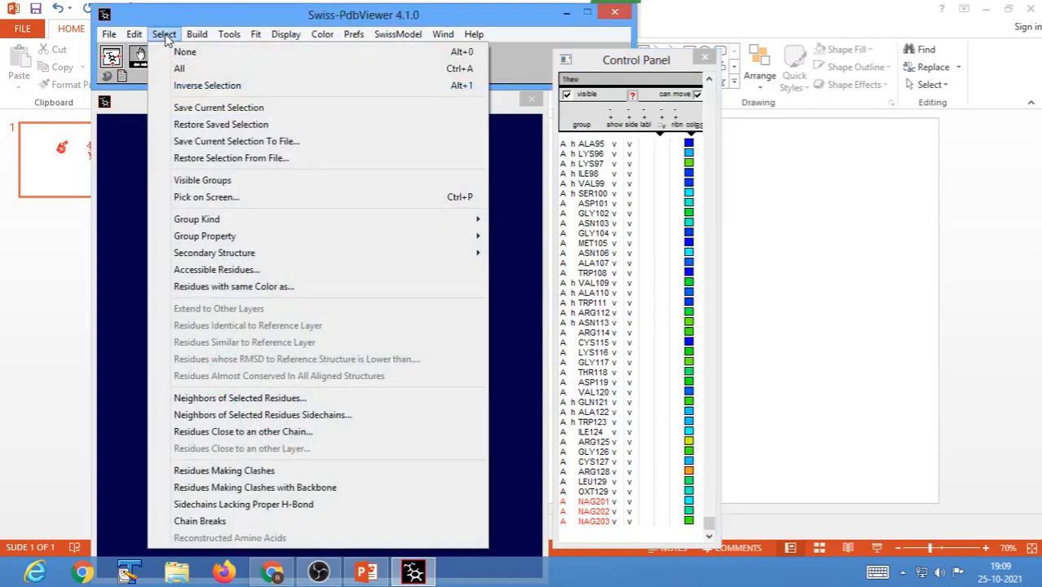
pyautogui.click(190, 86)
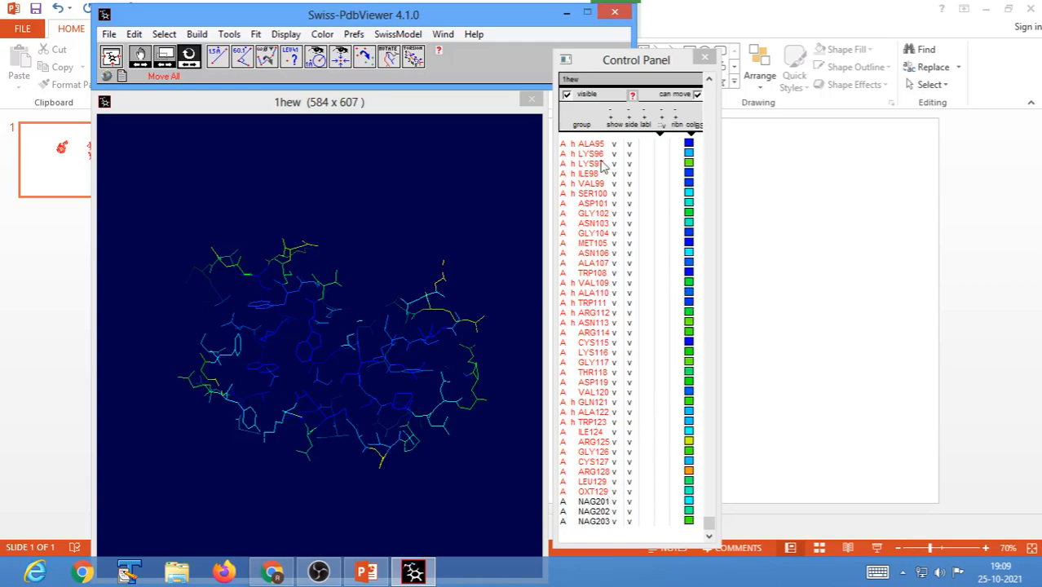
# Colour all the selected protein residues dark green with red 0, green 147 and blue 0.
pyautogui.click(690, 129)
pyautogui.moveTo(726, 83); pyautogui.dragTo(684, 94)
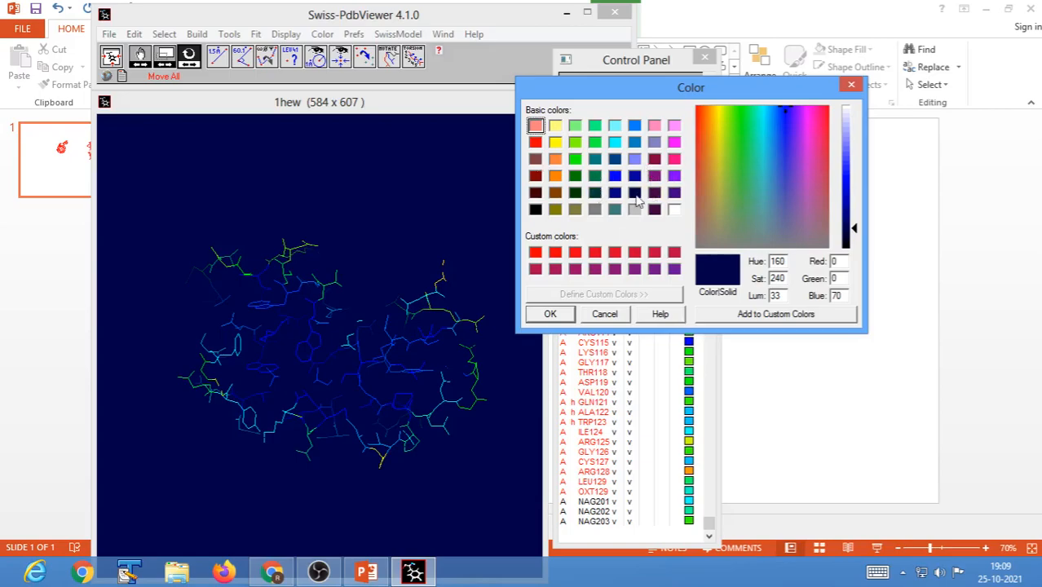
pyautogui.moveTo(709, 90); pyautogui.dragTo(749, 195)
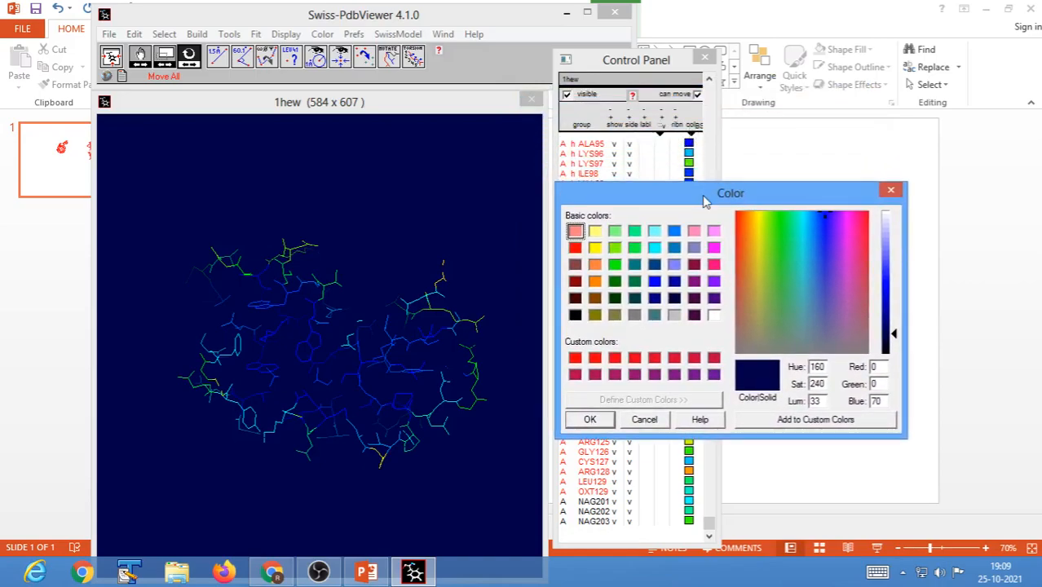
pyautogui.moveTo(708, 201); pyautogui.dragTo(706, 140)
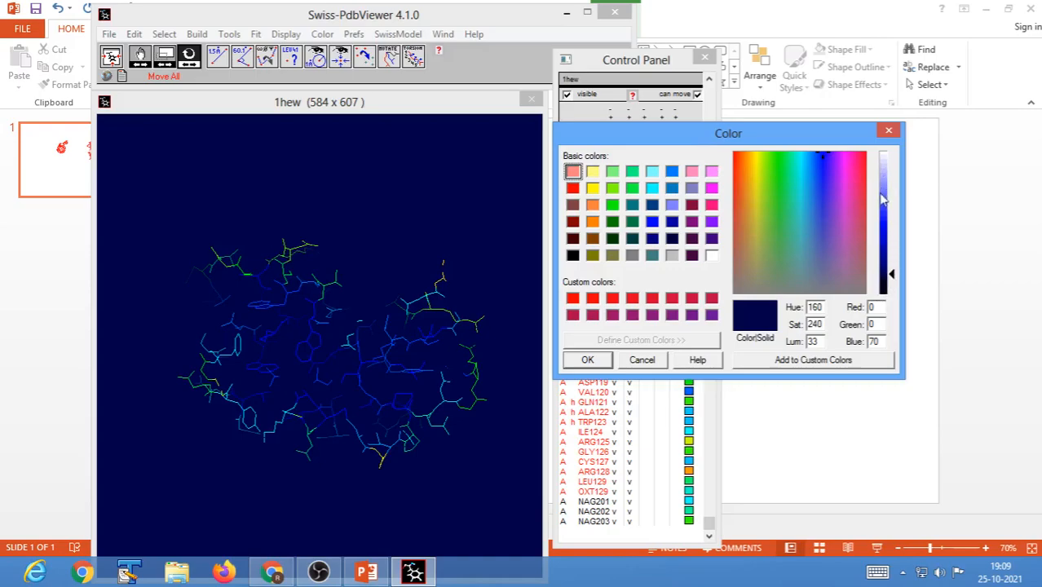
pyautogui.moveTo(895, 280); pyautogui.dragTo(894, 244)
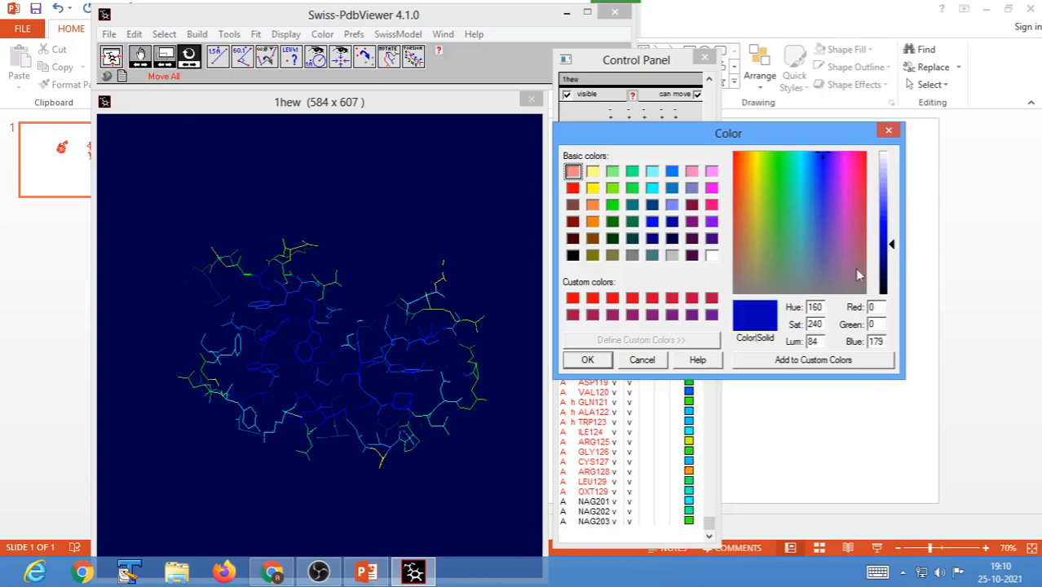
pyautogui.moveTo(893, 243)
pyautogui.mouseDown()
pyautogui.moveTo(892, 172)
pyautogui.moveTo(893, 270)
pyautogui.moveTo(892, 191)
pyautogui.moveTo(892, 261)
pyautogui.mouseUp()
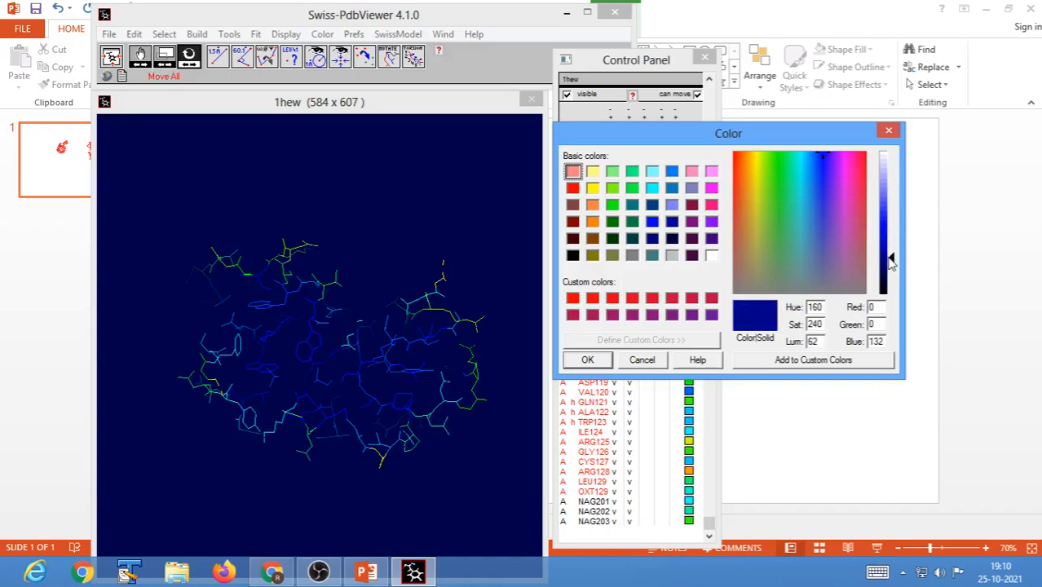
pyautogui.click(613, 205)
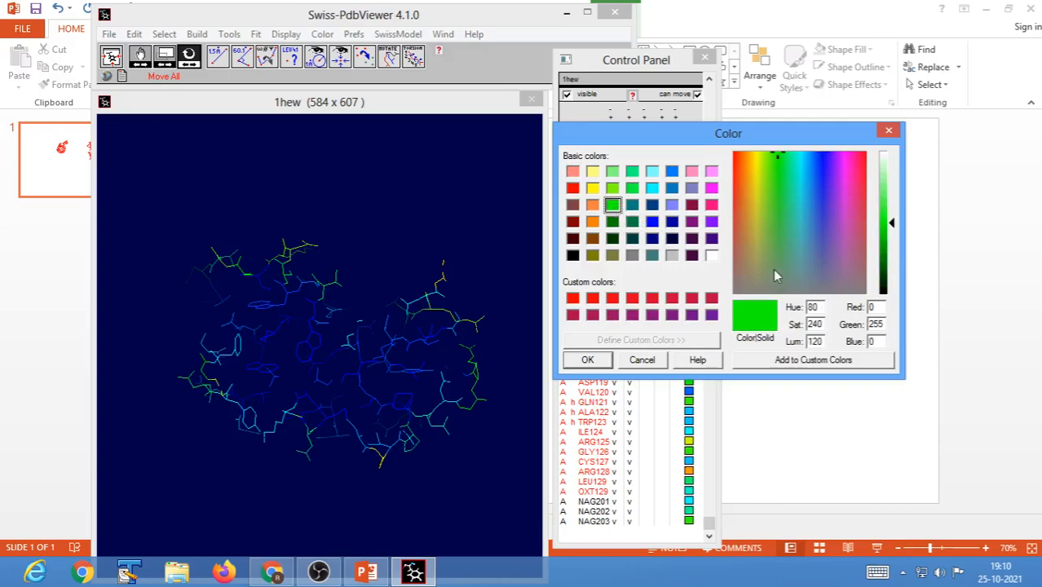
pyautogui.click(893, 225)
pyautogui.moveTo(894, 230); pyautogui.dragTo(895, 258)
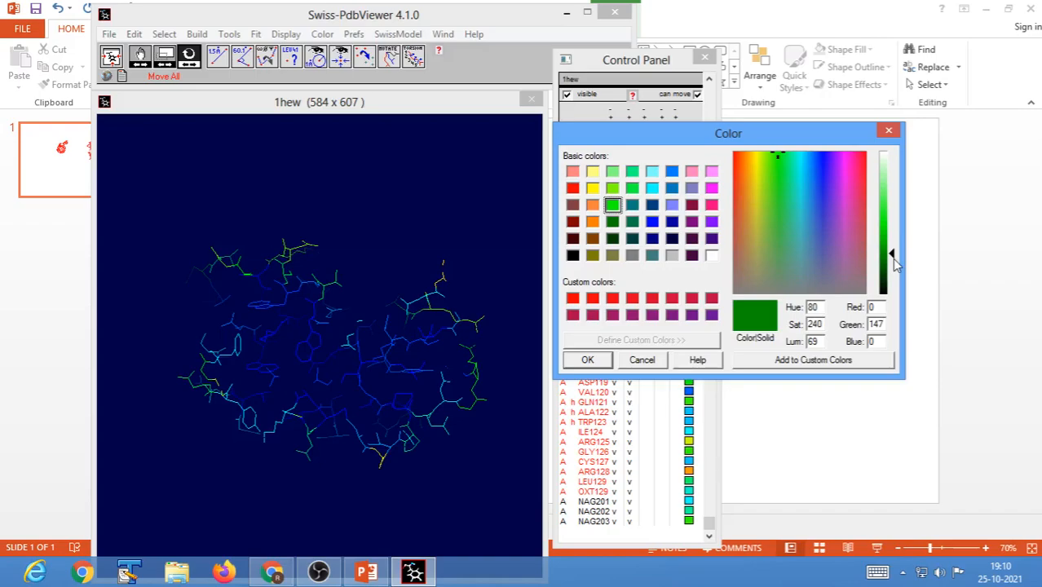
pyautogui.click(599, 363)
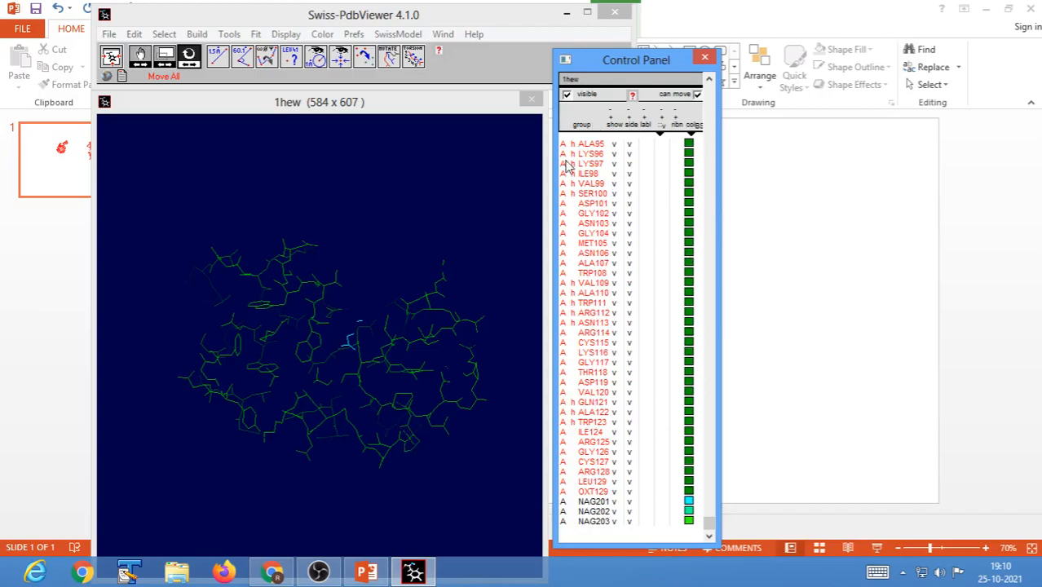
# Turn off the Slab display and rotate 1hew to view the whole green protein with its ligand.
pyautogui.click(407, 486)
pyautogui.moveTo(407, 486)
pyautogui.mouseDown()
pyautogui.moveTo(386, 481)
pyautogui.moveTo(416, 488)
pyautogui.mouseUp()
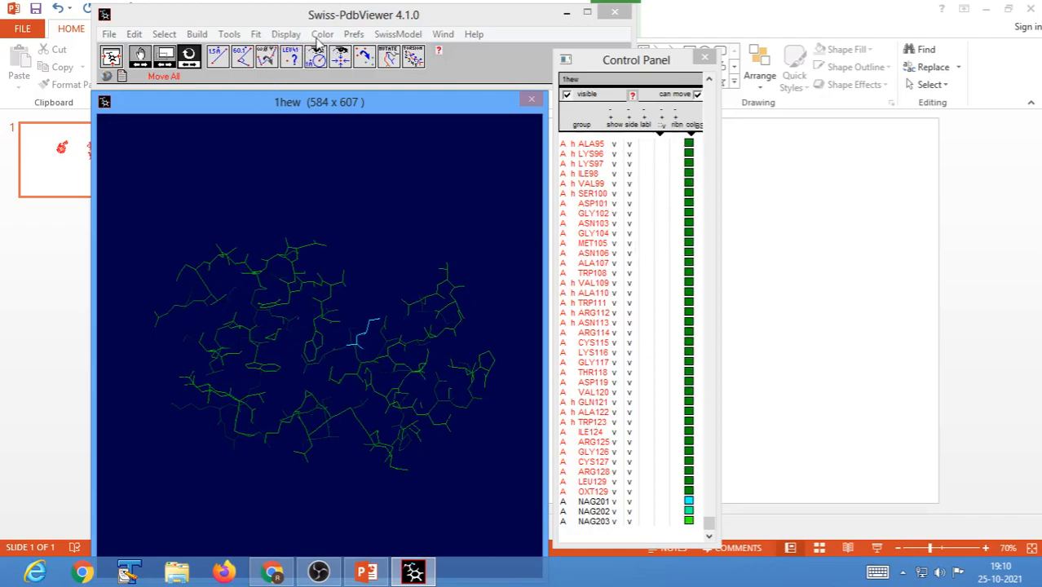
pyautogui.click(284, 36)
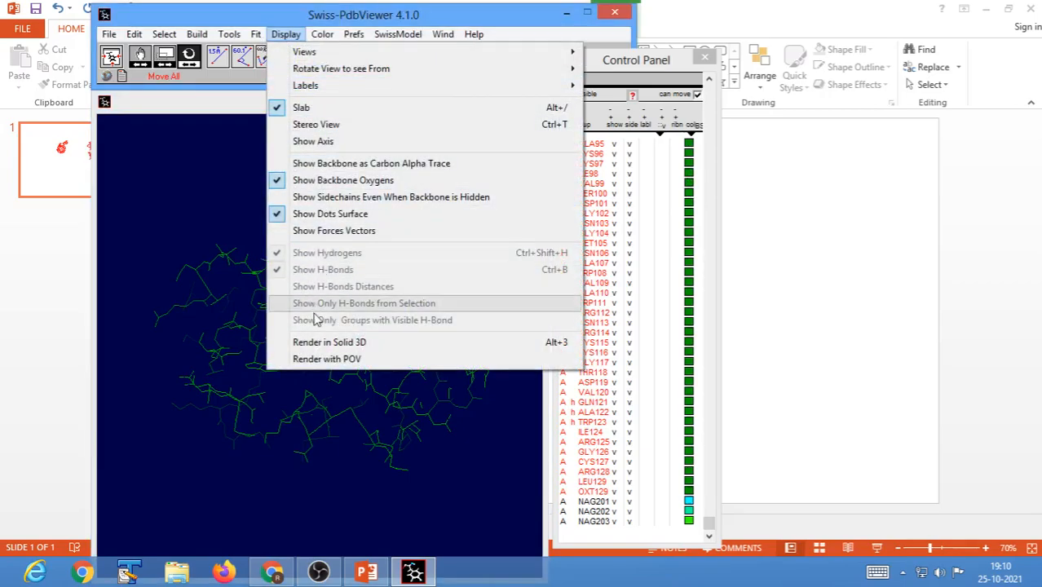
pyautogui.click(307, 109)
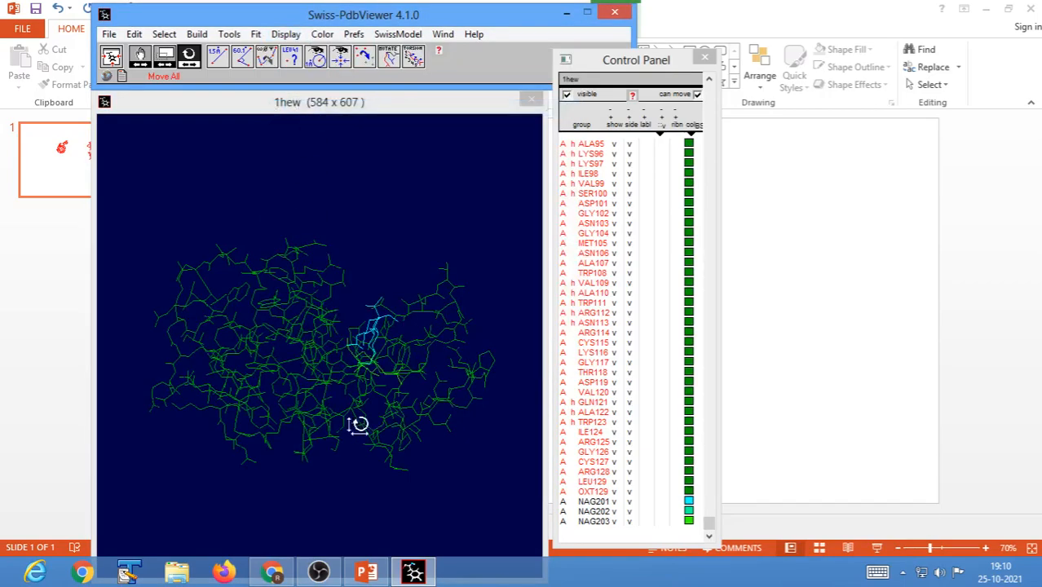
pyautogui.moveTo(409, 430); pyautogui.dragTo(405, 468)
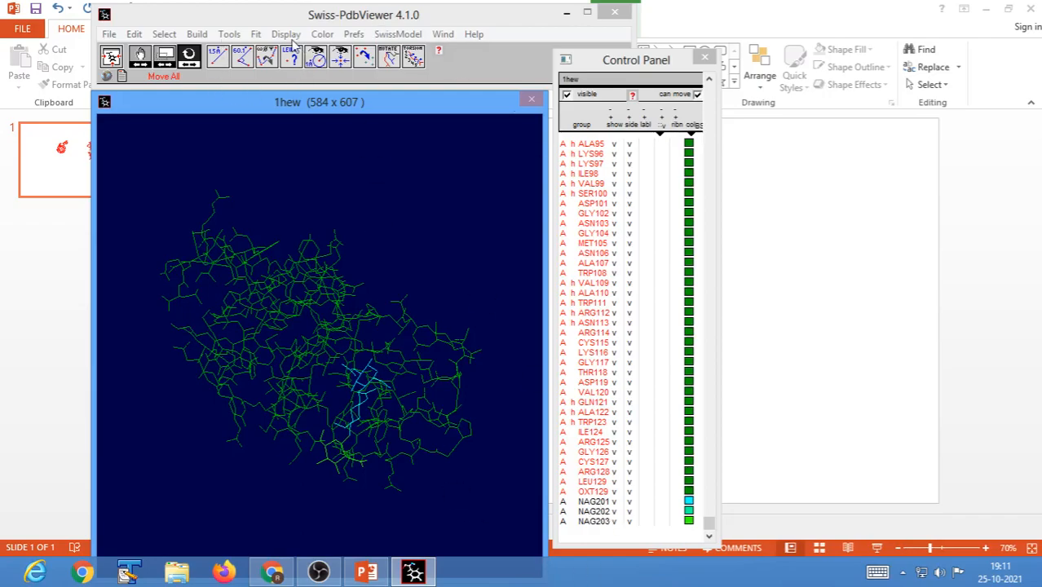
# Invert the selection back to NAG201, NAG202 and NAG203, colour them red, and rotate the molecule to view the ligand.
pyautogui.click(164, 34)
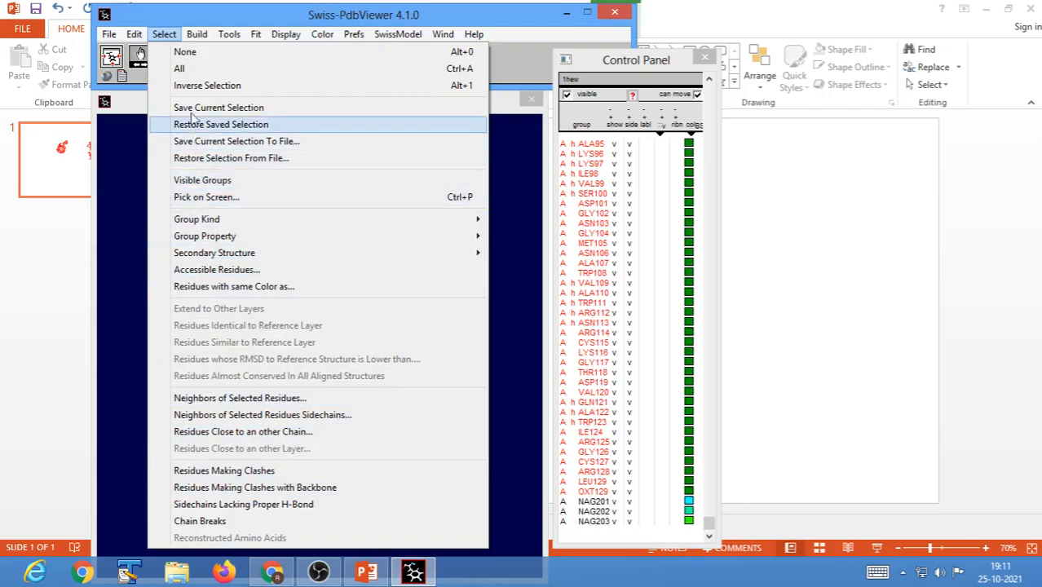
pyautogui.click(205, 84)
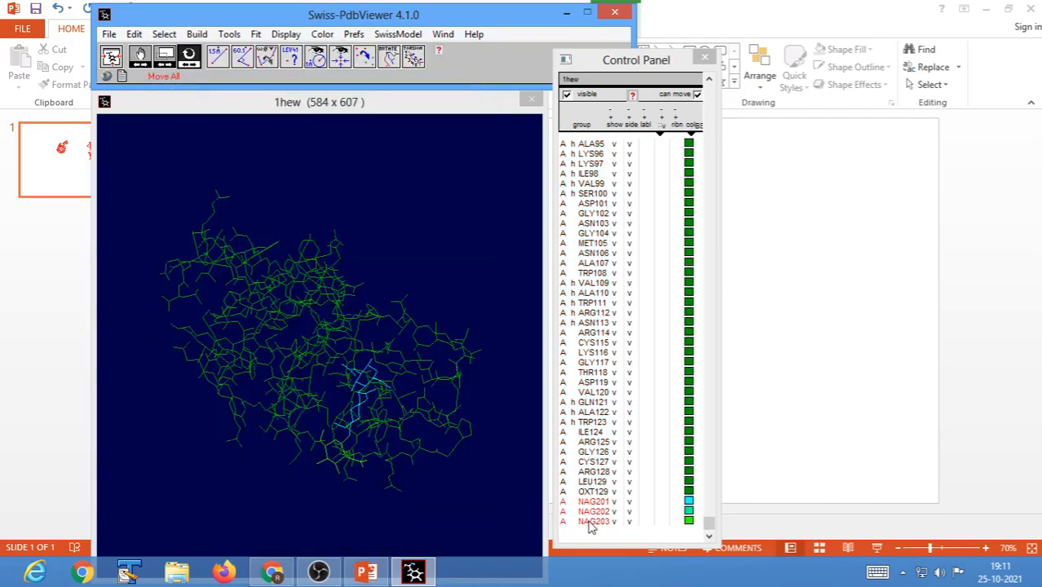
pyautogui.click(691, 126)
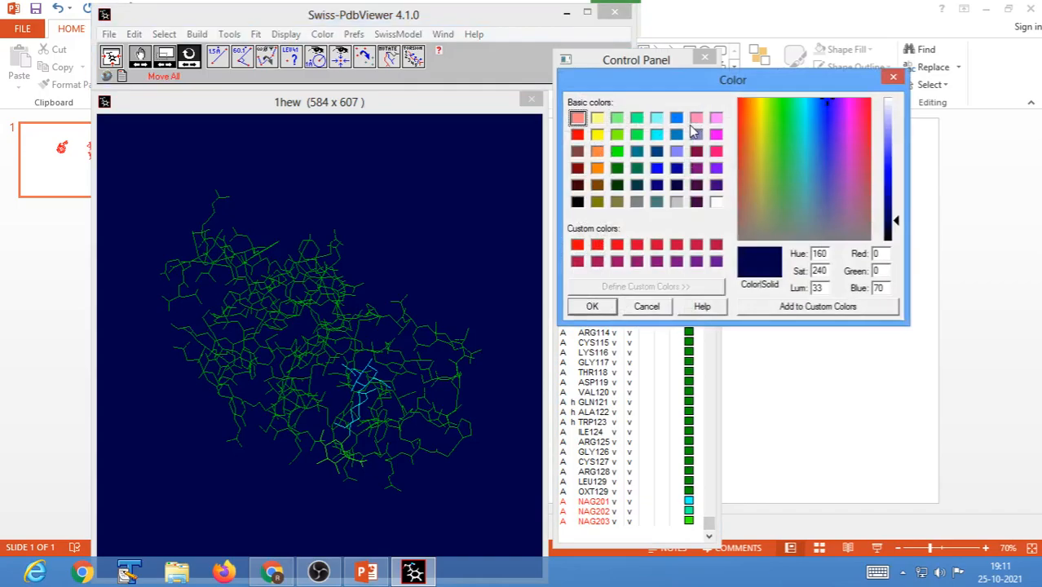
pyautogui.click(576, 247)
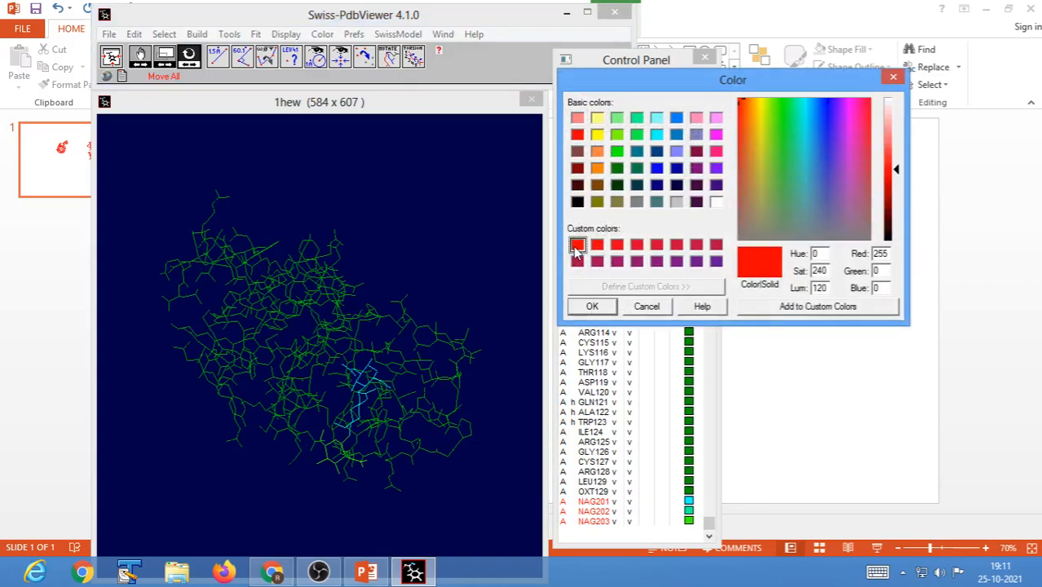
pyautogui.click(591, 306)
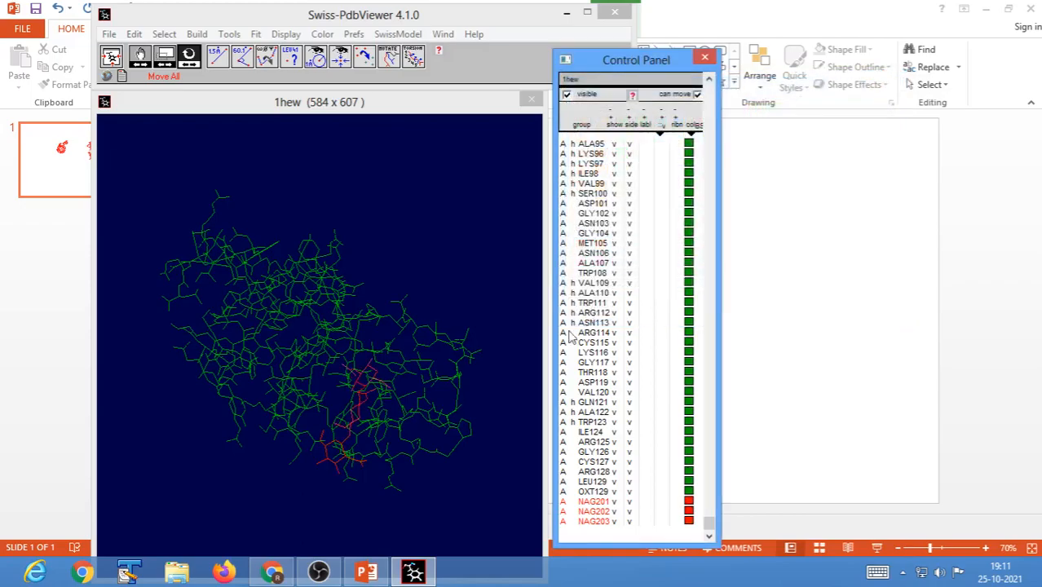
pyautogui.moveTo(424, 465); pyautogui.dragTo(333, 335)
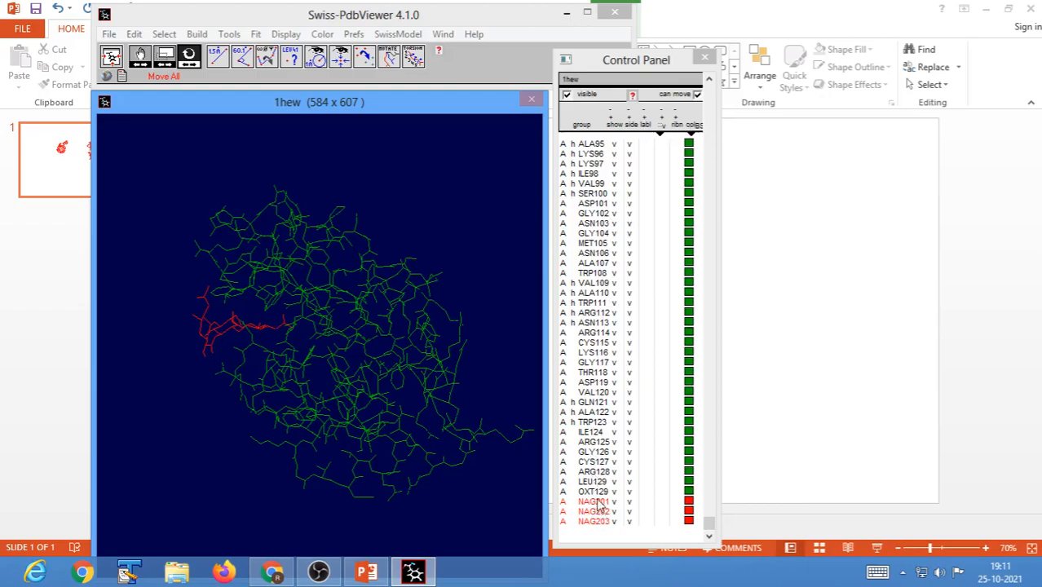
# Colour residues OXT129 and LEU129 individually in yellow, and rotate the molecule to view them.
pyautogui.click(322, 38)
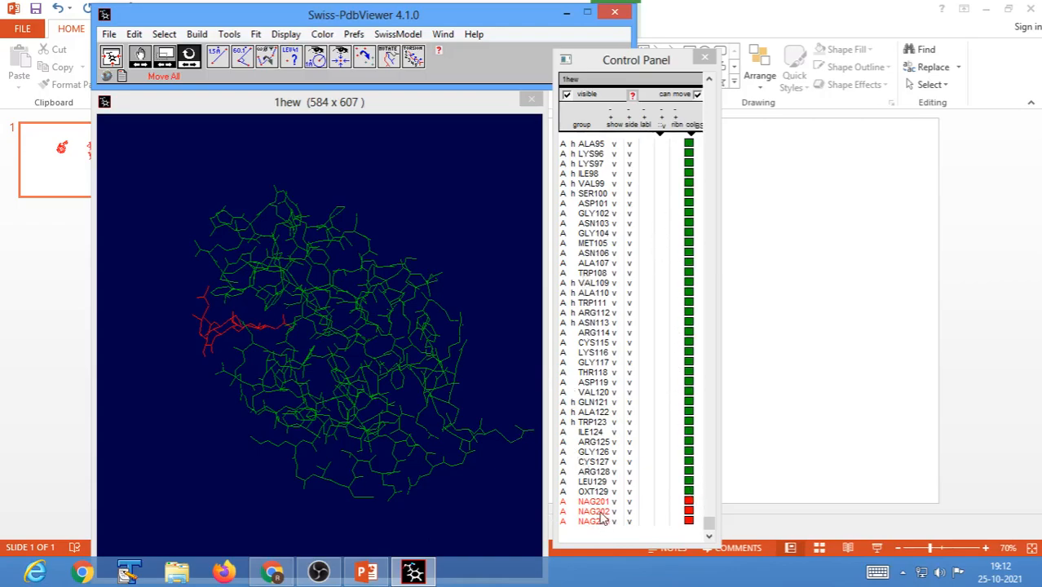
pyautogui.click(690, 494)
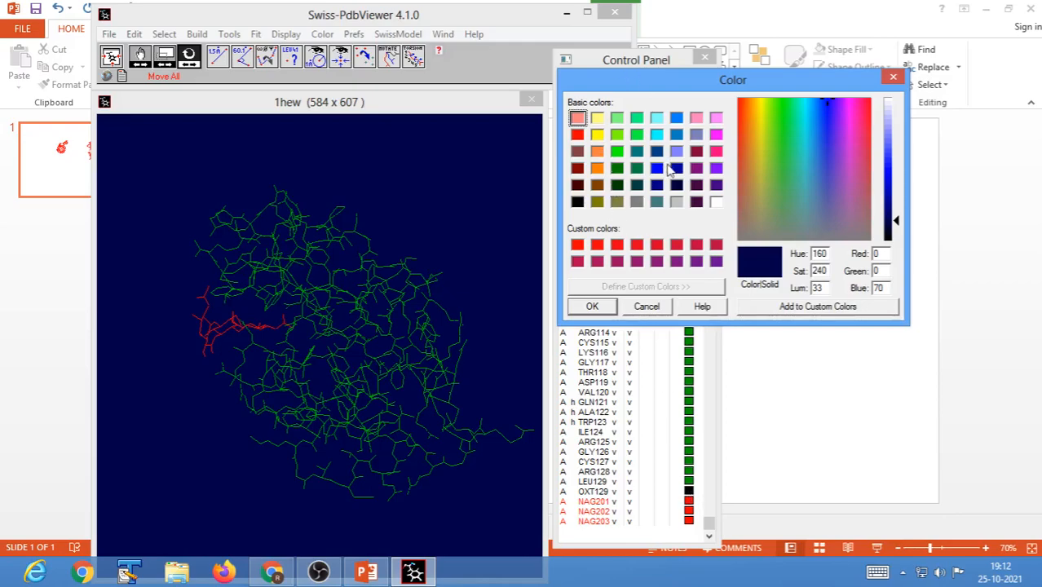
pyautogui.click(598, 134)
pyautogui.click(594, 307)
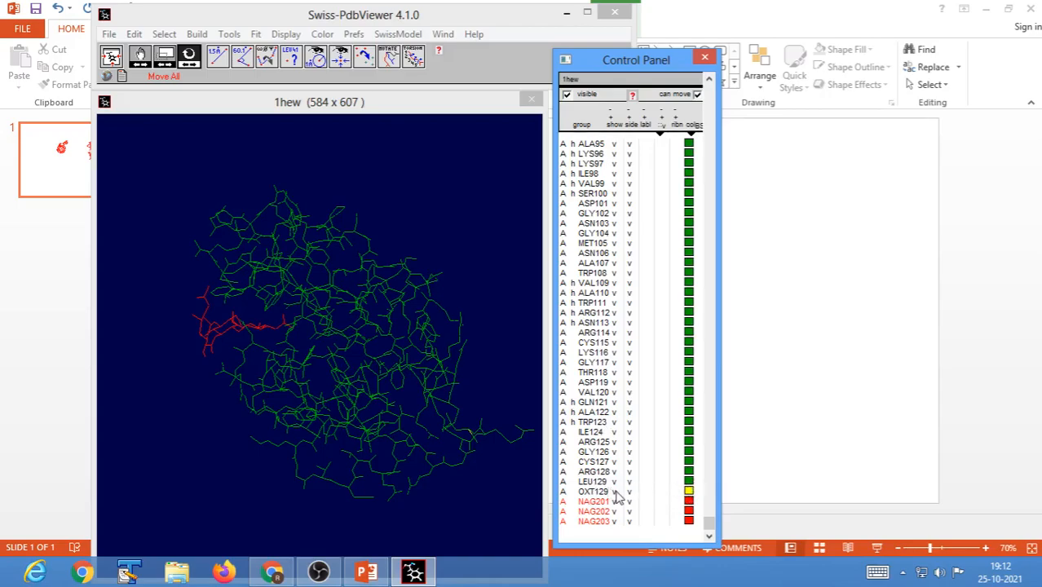
pyautogui.click(689, 482)
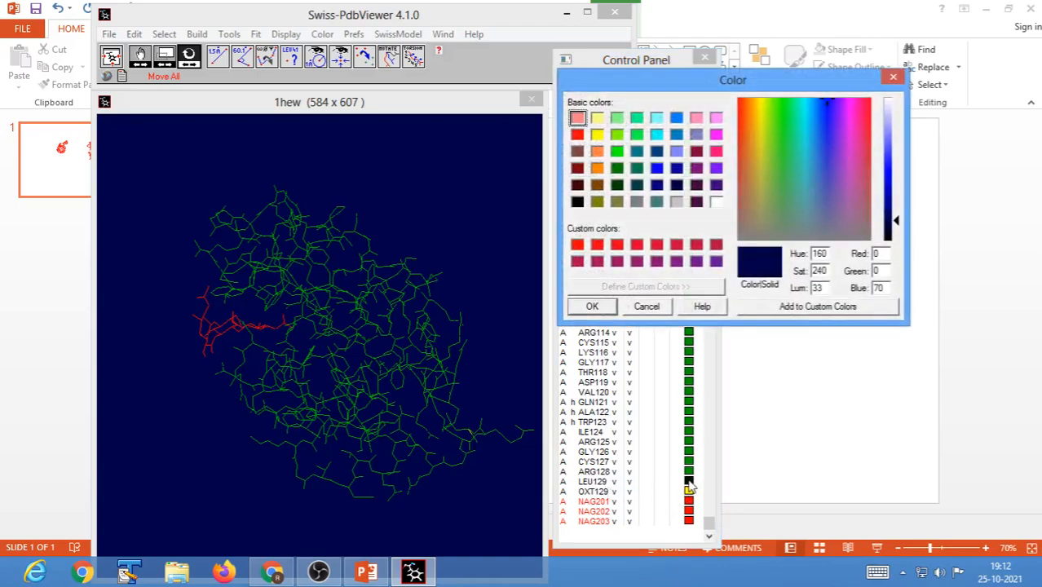
pyautogui.click(602, 135)
pyautogui.click(592, 307)
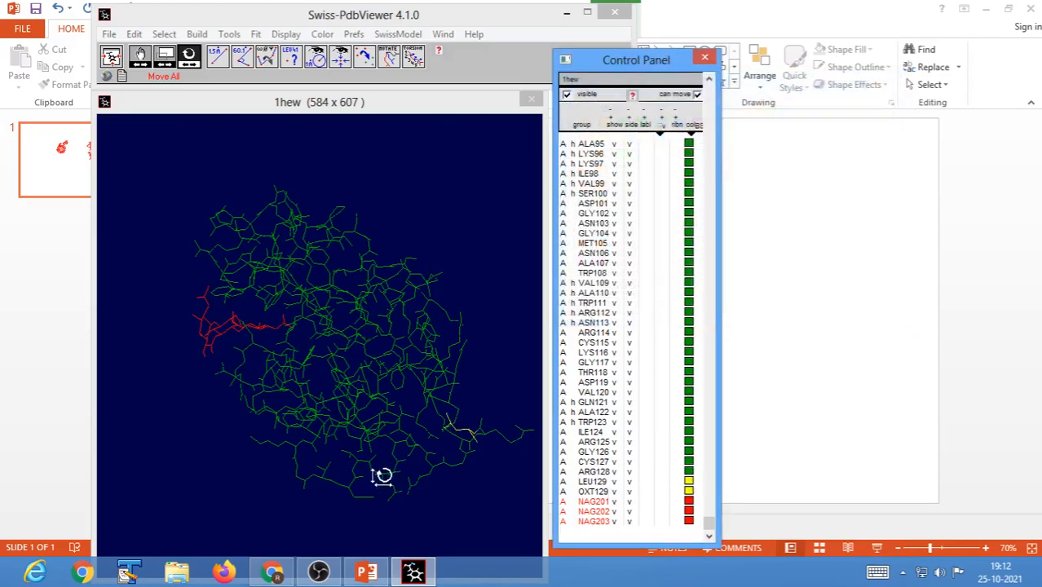
pyautogui.moveTo(472, 454); pyautogui.dragTo(484, 229)
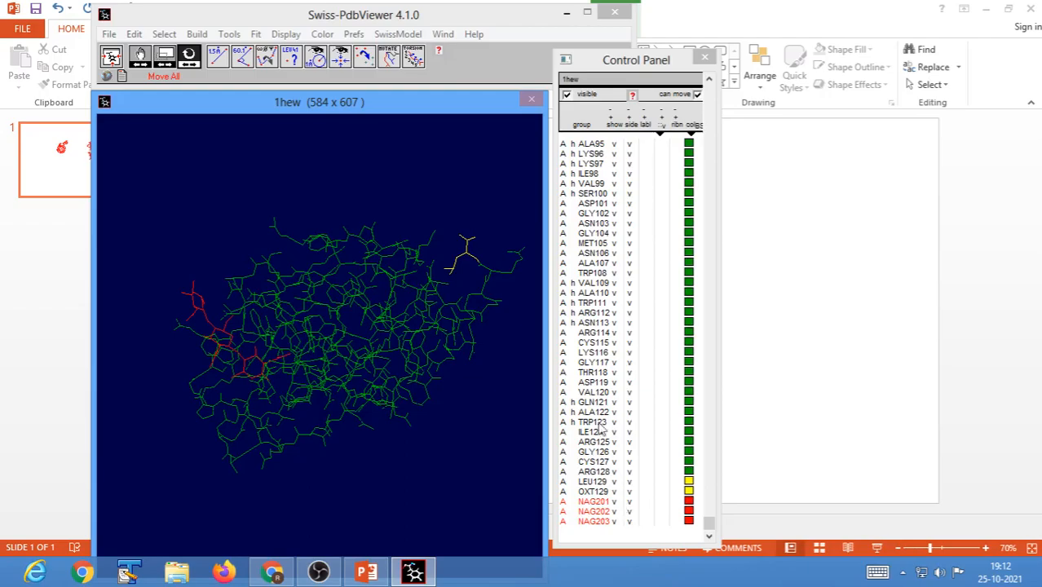
# Colour the whole 1hew structure by CPK and rotate the molecule to view the atom colours.
pyautogui.moveTo(412, 349)
pyautogui.mouseDown()
pyautogui.moveTo(390, 357)
pyautogui.moveTo(401, 371)
pyautogui.moveTo(401, 341)
pyautogui.mouseUp()
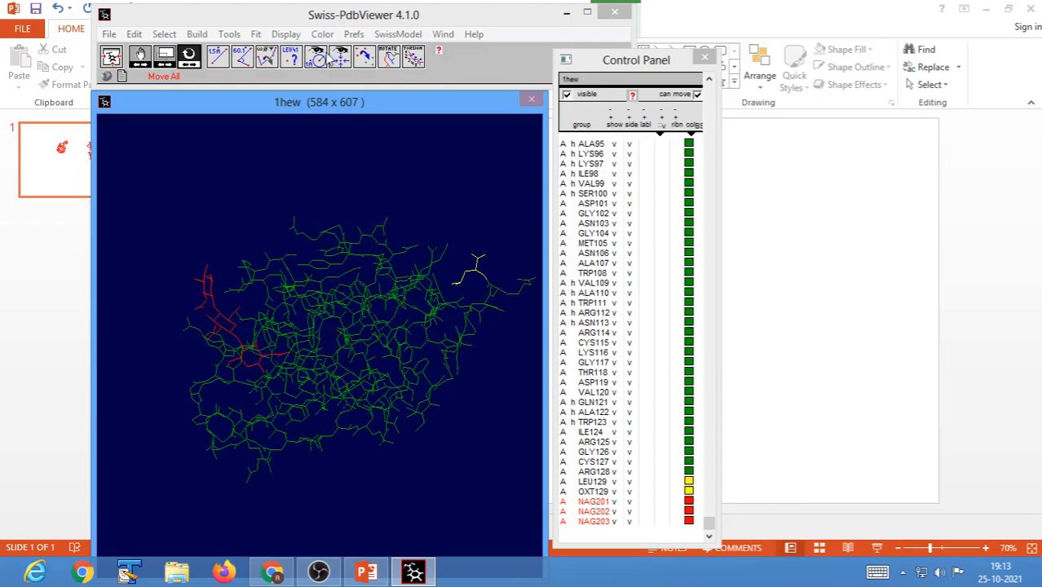
pyautogui.click(324, 36)
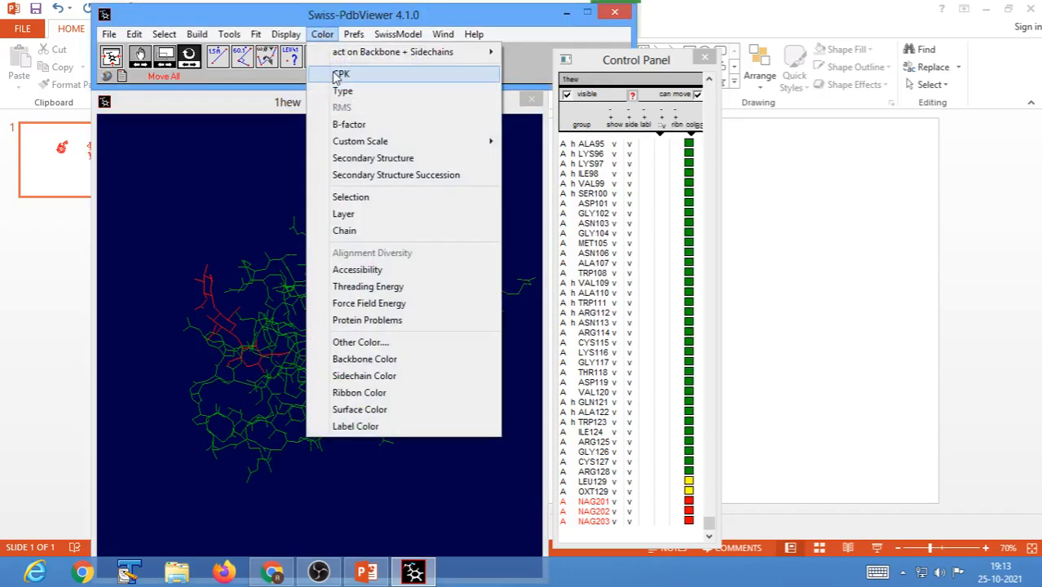
pyautogui.click(334, 73)
pyautogui.moveTo(423, 426); pyautogui.dragTo(312, 422)
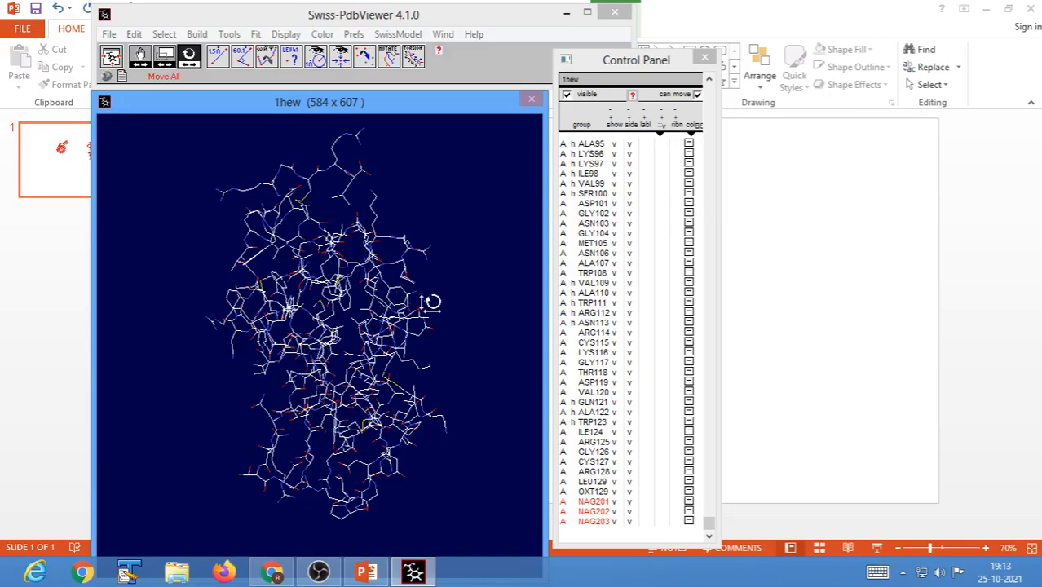
pyautogui.moveTo(426, 298); pyautogui.dragTo(381, 305)
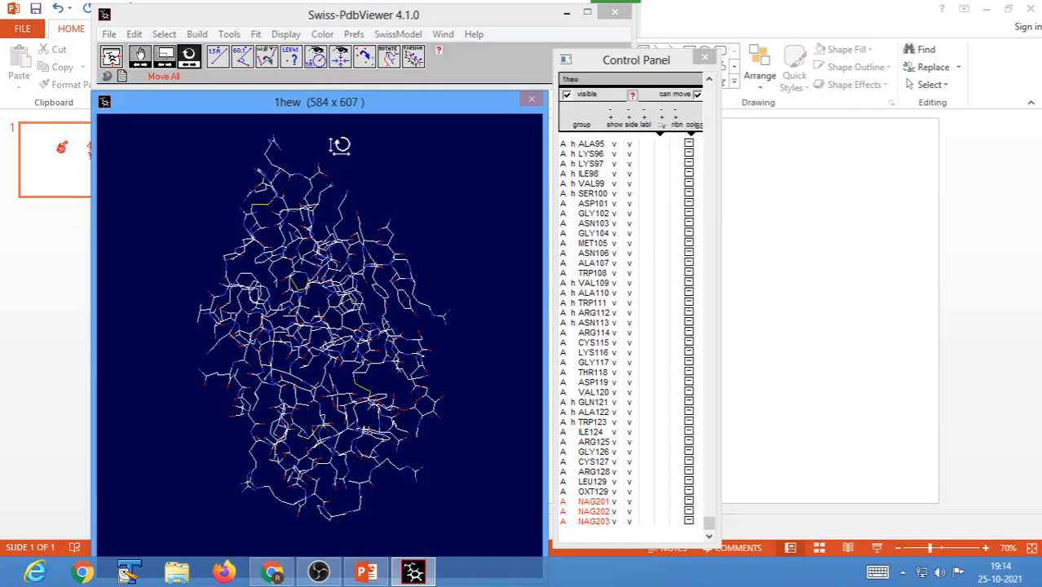
# Centre the molecule on the SG atom of CYS6 and zoom in on its yellow disulfide bond.
pyautogui.click(341, 57)
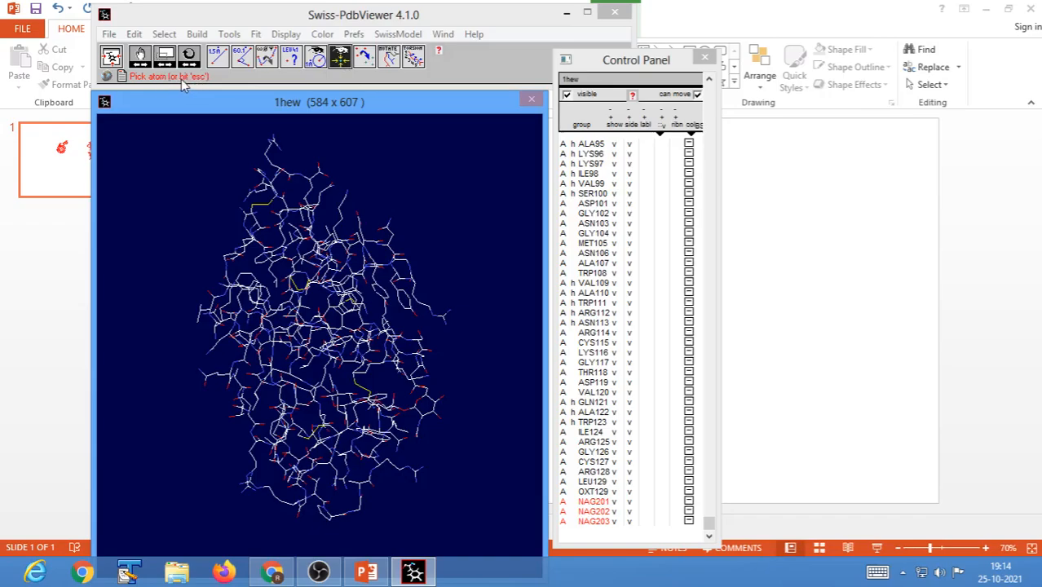
pyautogui.click(252, 210)
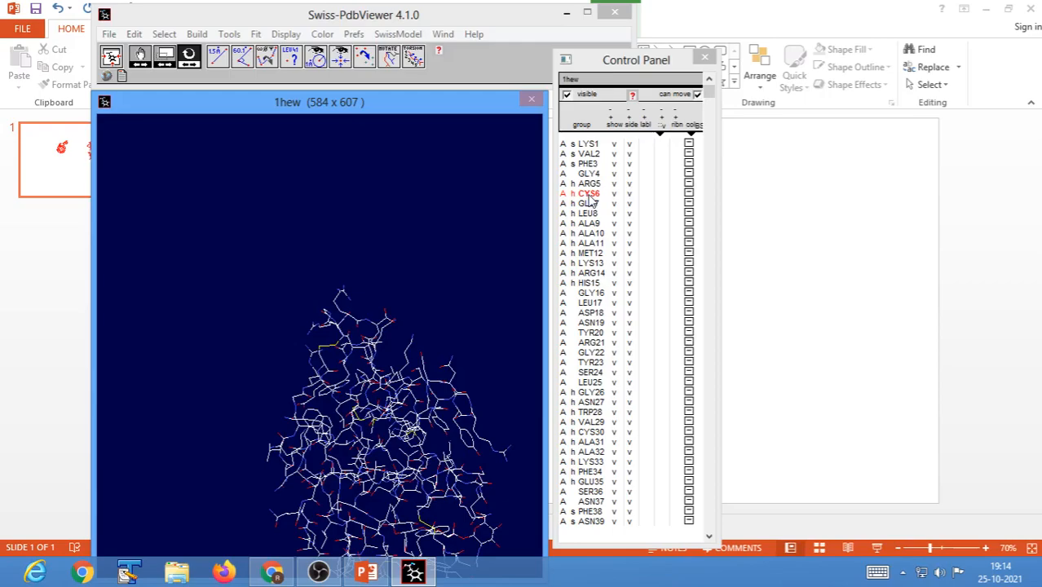
pyautogui.click(169, 57)
pyautogui.moveTo(287, 240); pyautogui.dragTo(416, 280)
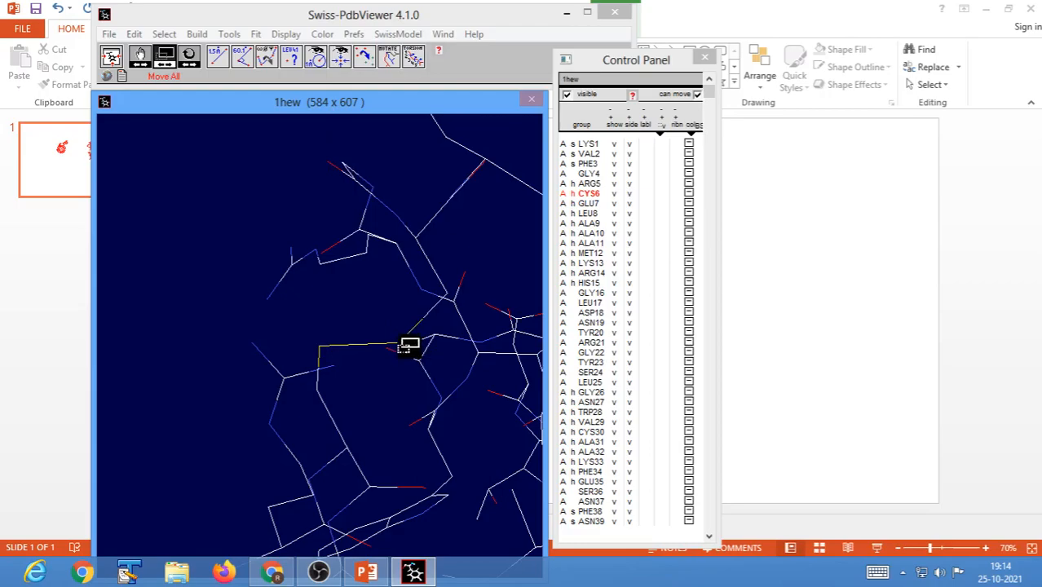
# Recentre the zoomed-in molecule on the SG atom of CYS127 at the other end of the disulfide bond.
pyautogui.click(341, 63)
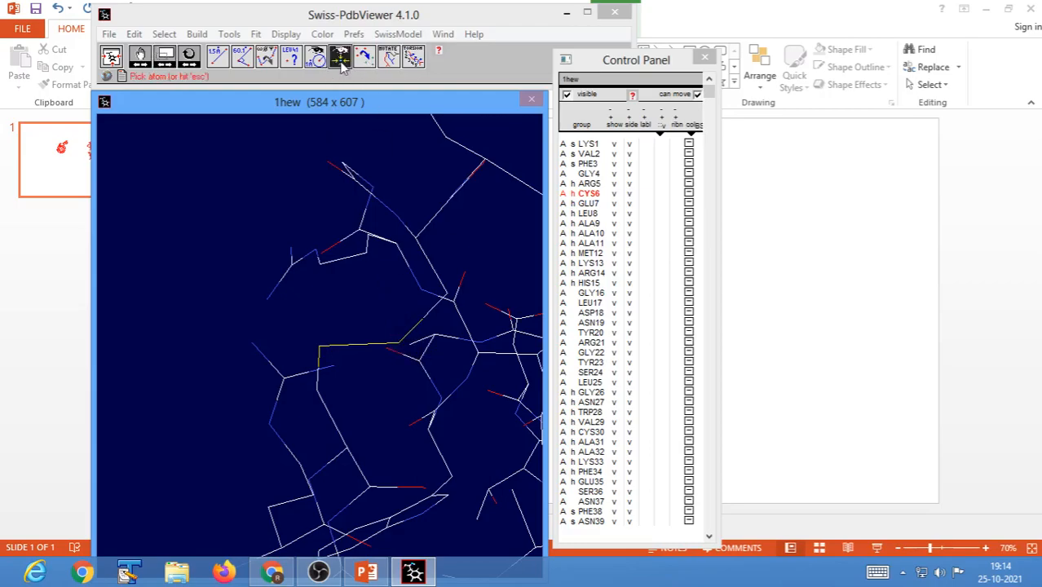
pyautogui.click(418, 354)
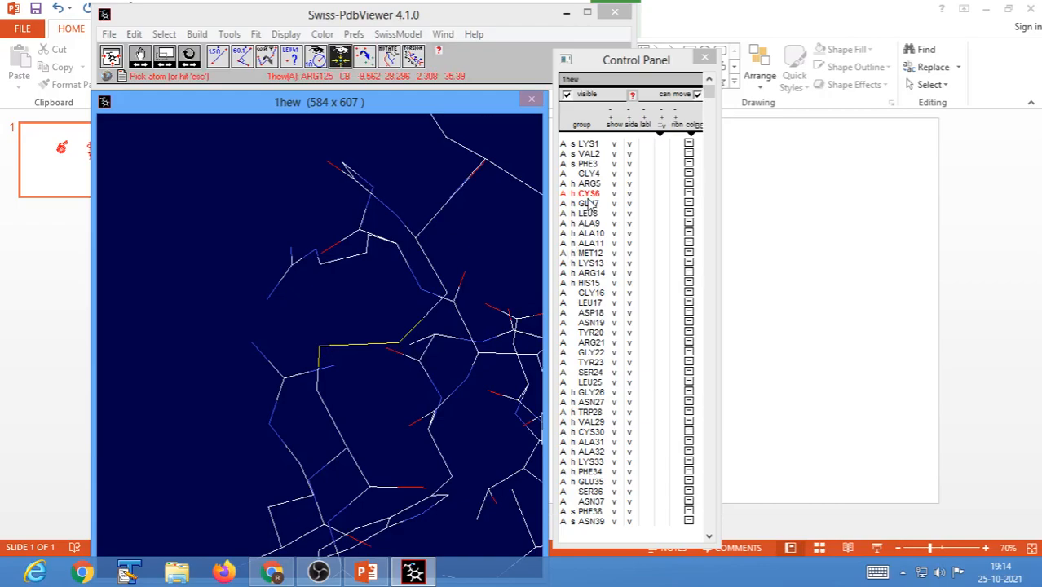
pyautogui.click(399, 349)
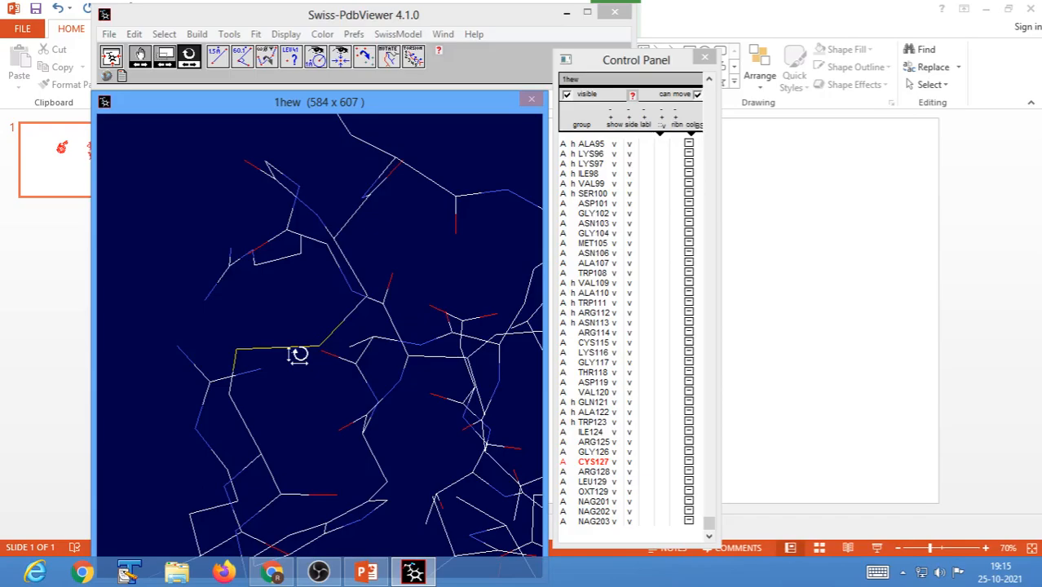
# Move the Control Panel clear of the molecule, select all residues of 1hew and colour them by CPK.
pyautogui.moveTo(637, 62); pyautogui.dragTo(843, 44)
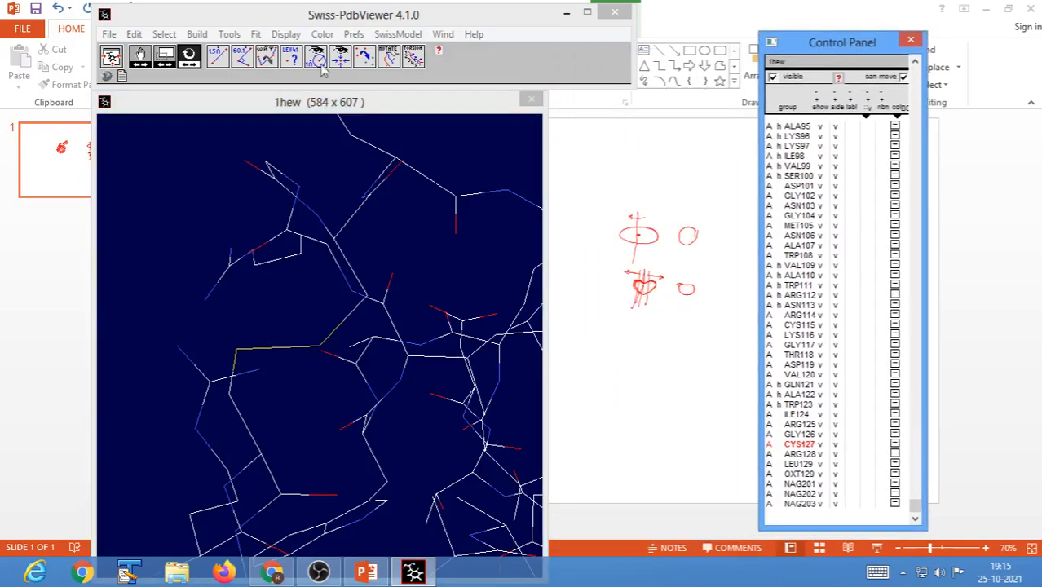
pyautogui.click(164, 33)
pyautogui.click(175, 69)
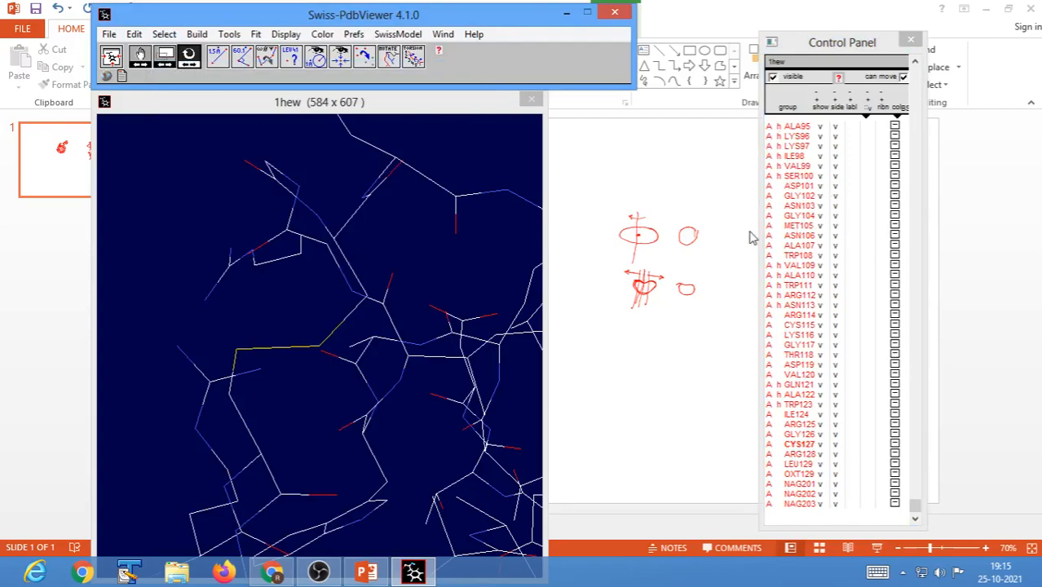
pyautogui.click(322, 34)
pyautogui.click(343, 75)
# Fit the whole 1hew molecule back into view and rotate it to inspect the CPK colours.
pyautogui.click(112, 59)
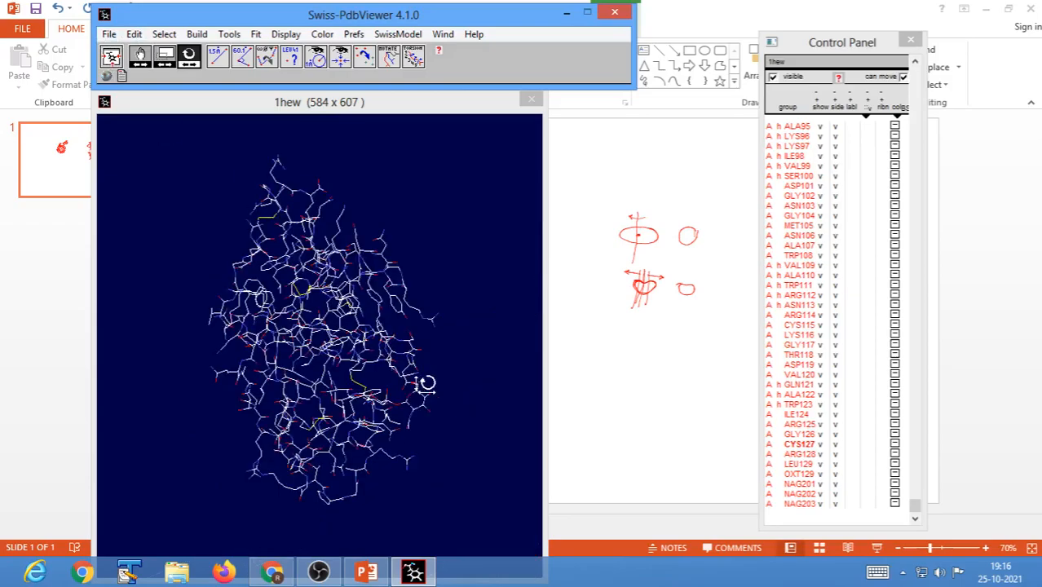
pyautogui.moveTo(418, 379); pyautogui.dragTo(323, 406)
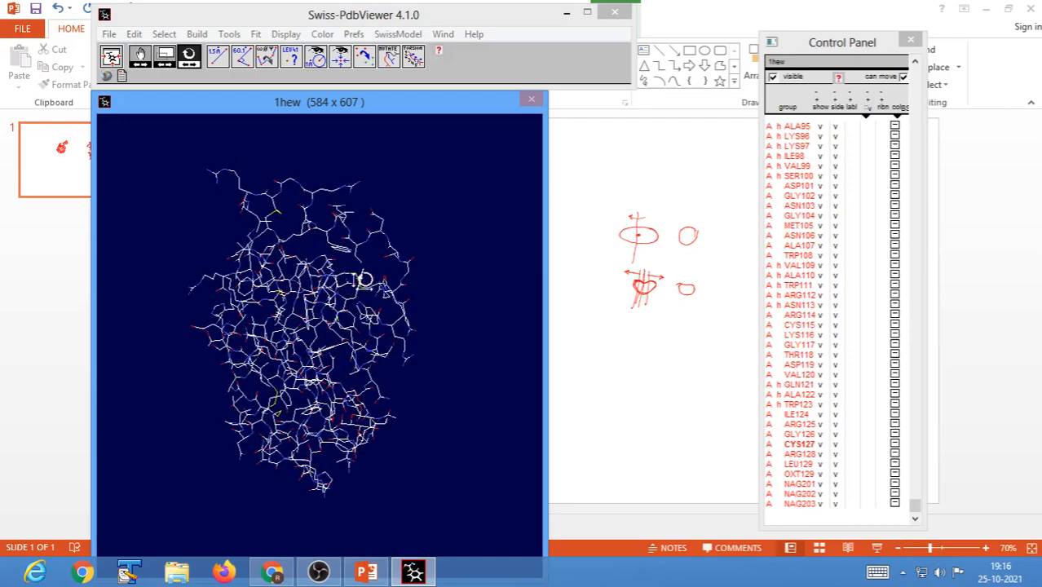
pyautogui.moveTo(432, 354)
pyautogui.mouseDown()
pyautogui.moveTo(415, 361)
pyautogui.moveTo(421, 354)
pyautogui.mouseUp()
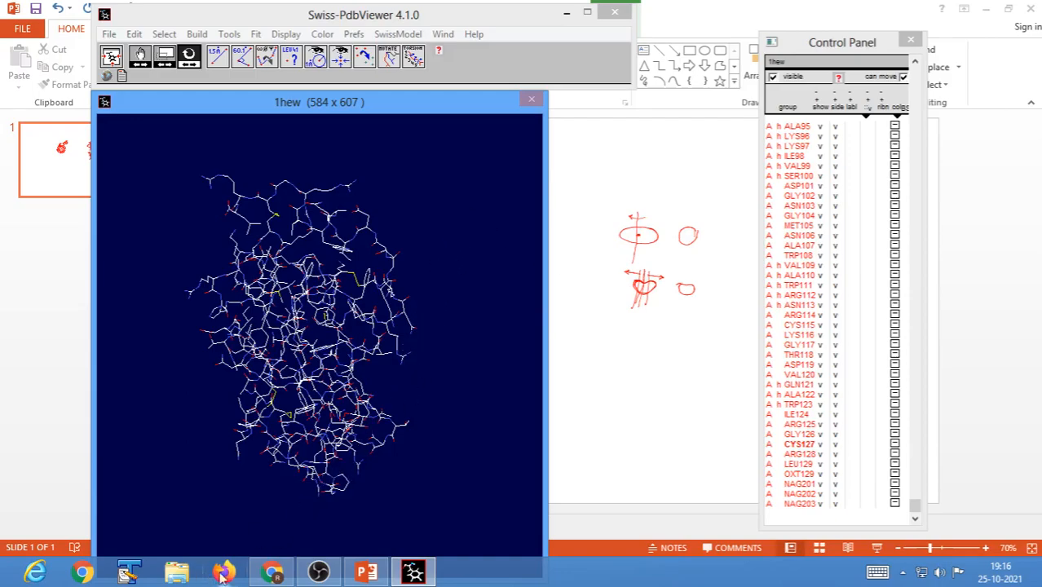
# Minimise the open windows and open the Assignment document from D:\2021\Sem II\Medicinal Chemistry\Practical 4- Basic Exercise in protein structure visualization Part 2.
pyautogui.click(986, 8)
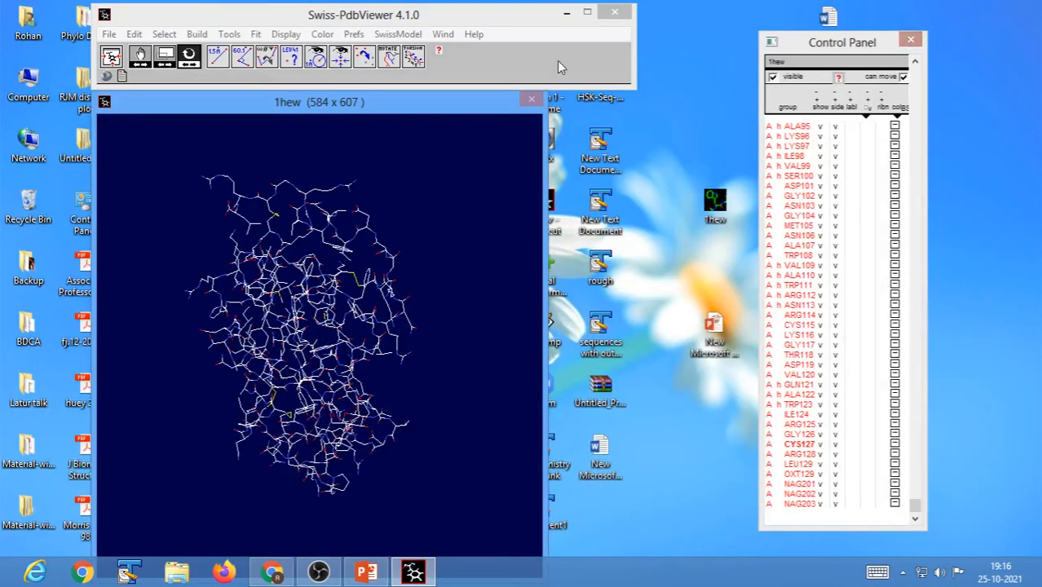
pyautogui.click(568, 14)
pyautogui.doubleClick(25, 85)
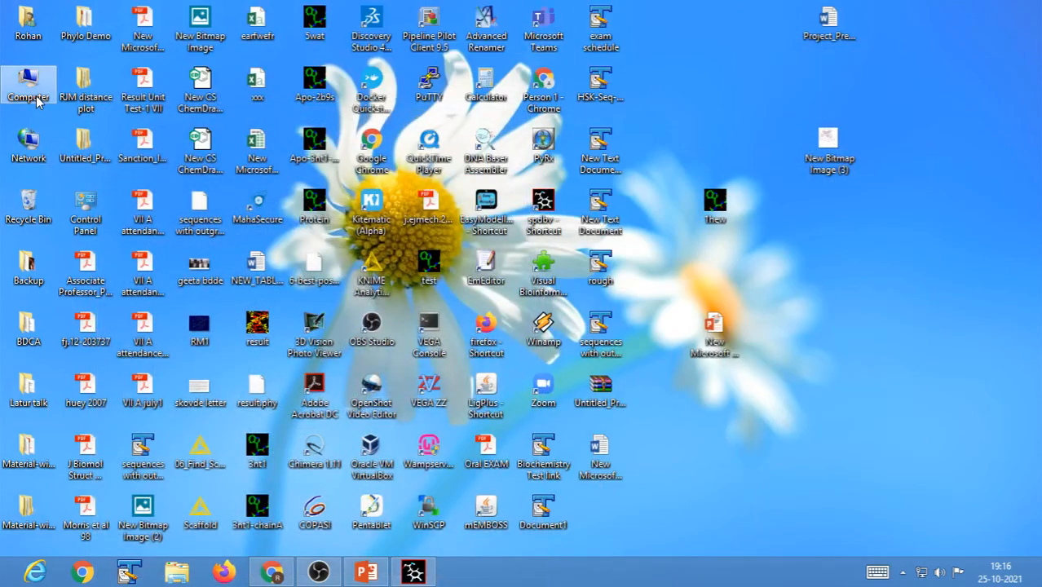
pyautogui.doubleClick(502, 169)
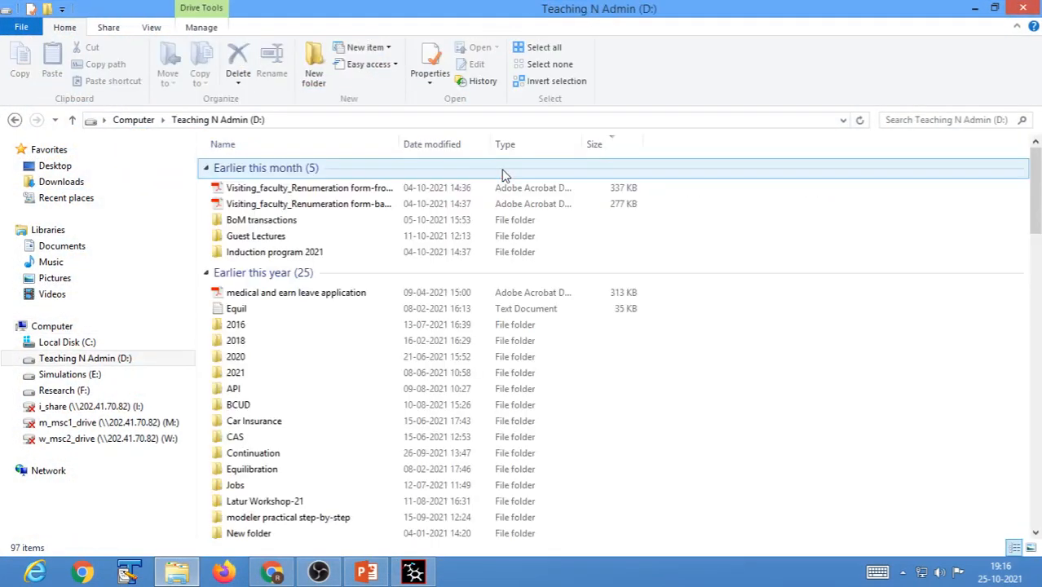
pyautogui.doubleClick(240, 373)
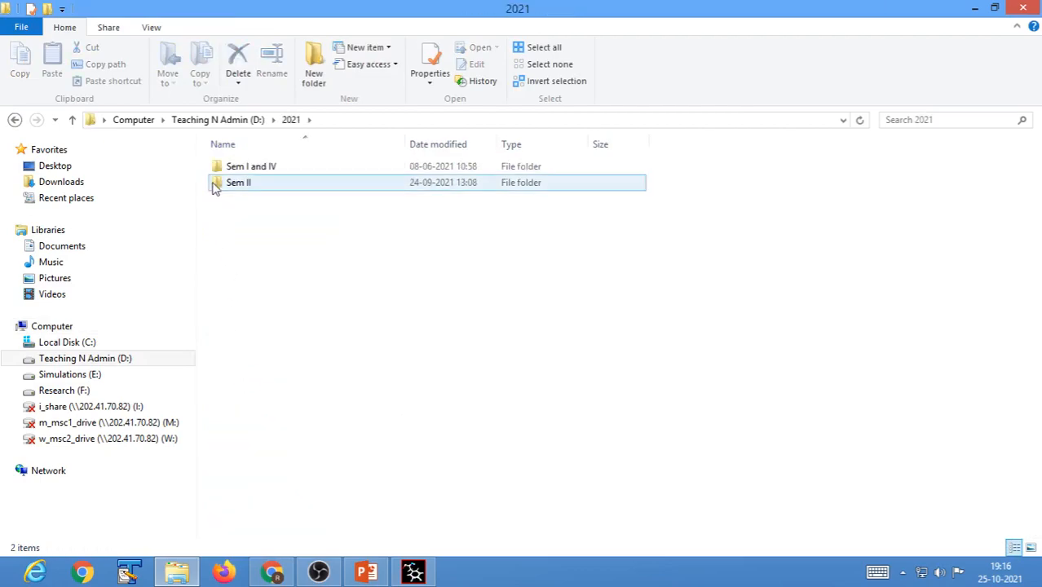
pyautogui.click(242, 186)
pyautogui.doubleClick(245, 193)
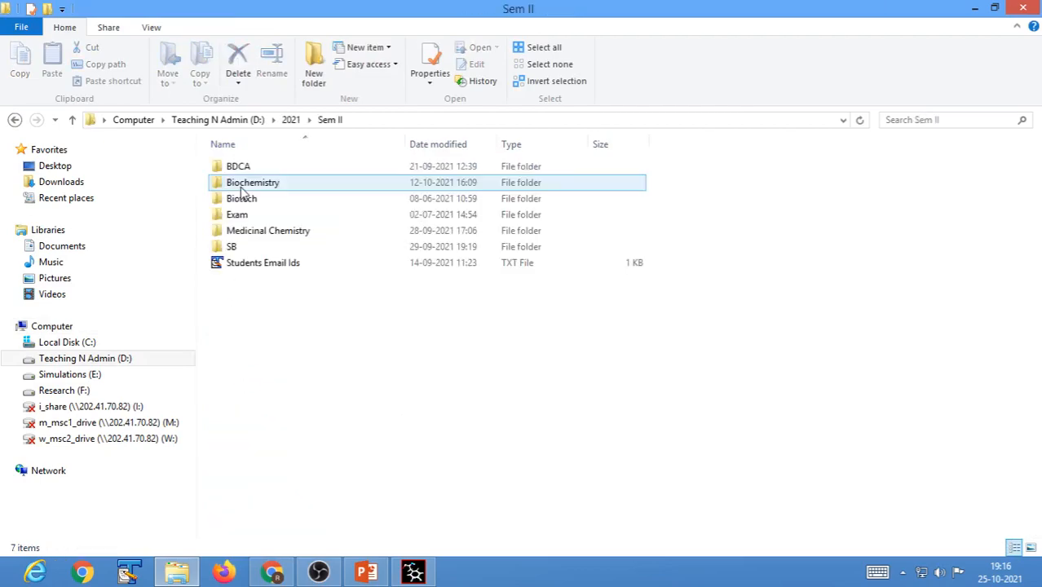
pyautogui.click(251, 237)
pyautogui.doubleClick(251, 232)
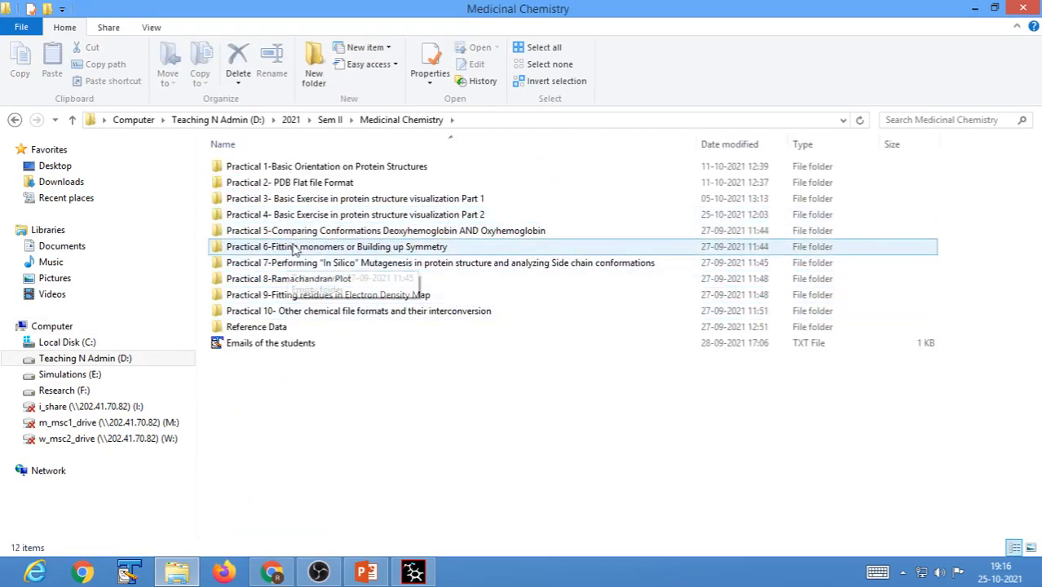
pyautogui.doubleClick(336, 215)
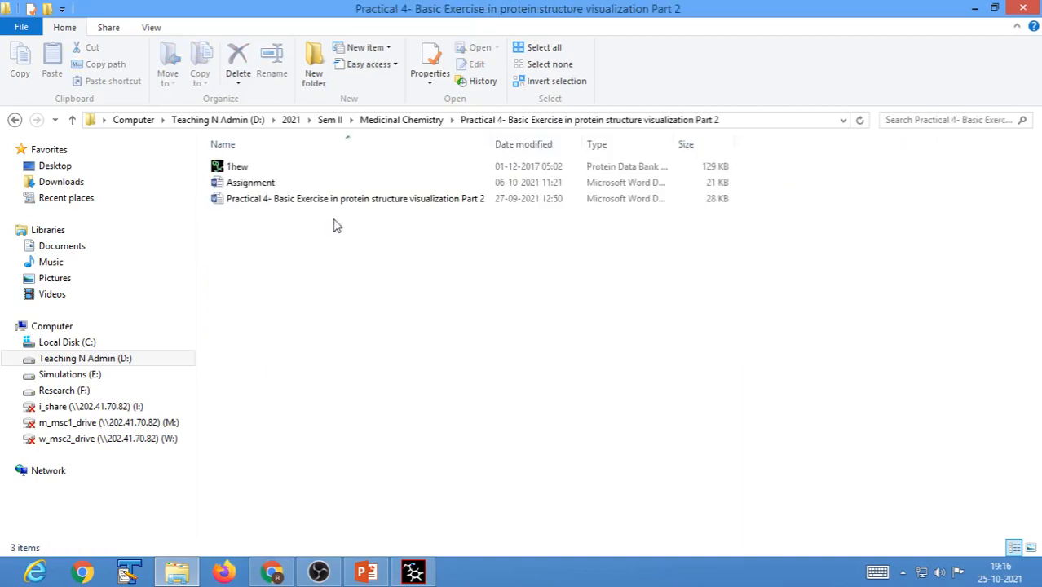
pyautogui.click(253, 184)
pyautogui.doubleClick(252, 186)
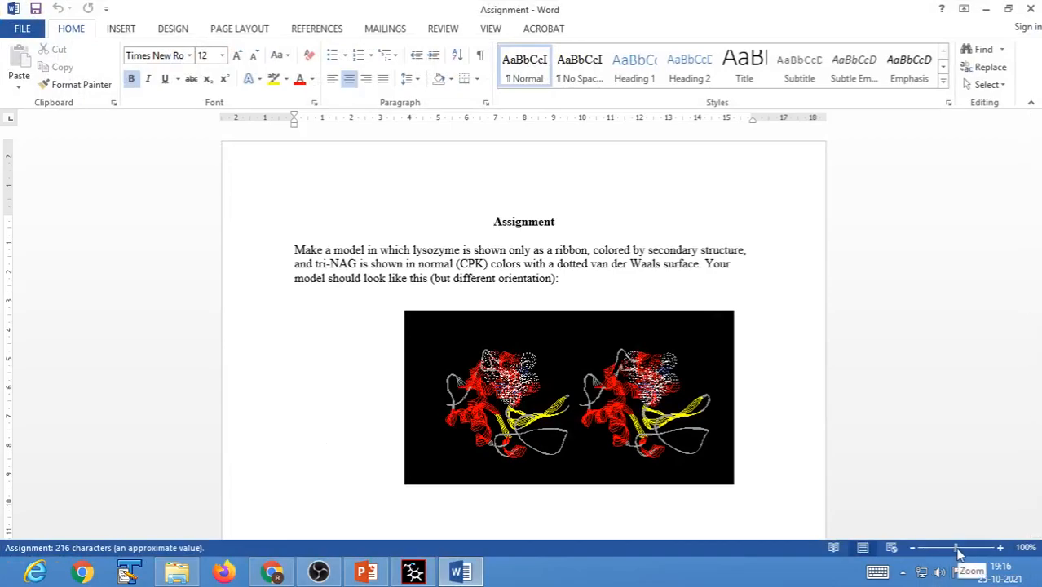
# Read the assignment text and examine its example ribbon image enlarged, close the document and switch back to Swiss-PdbViewer.
pyautogui.moveTo(958, 548); pyautogui.dragTo(963, 549)
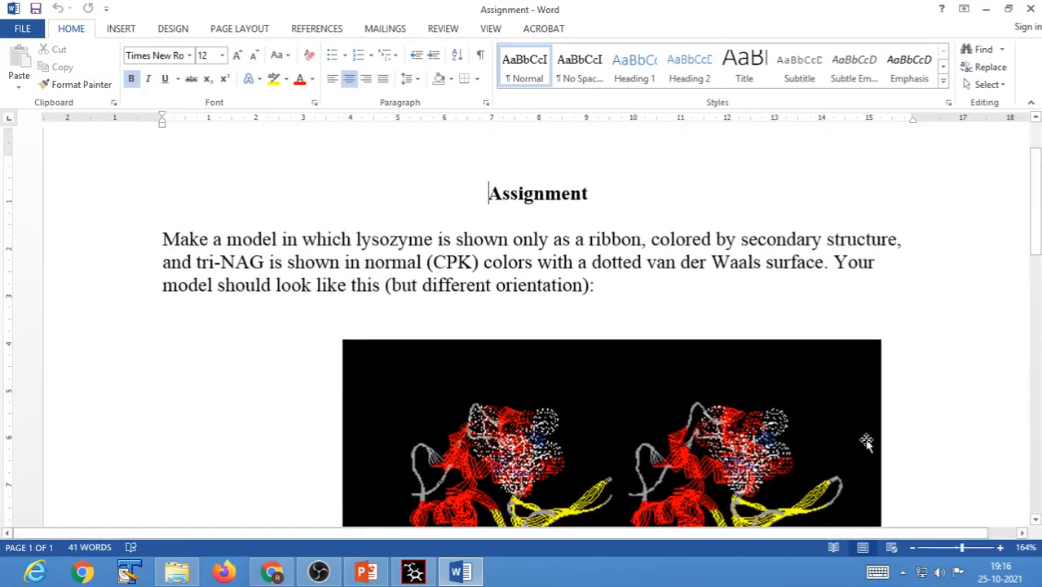
pyautogui.scroll(-5, 867, 441)
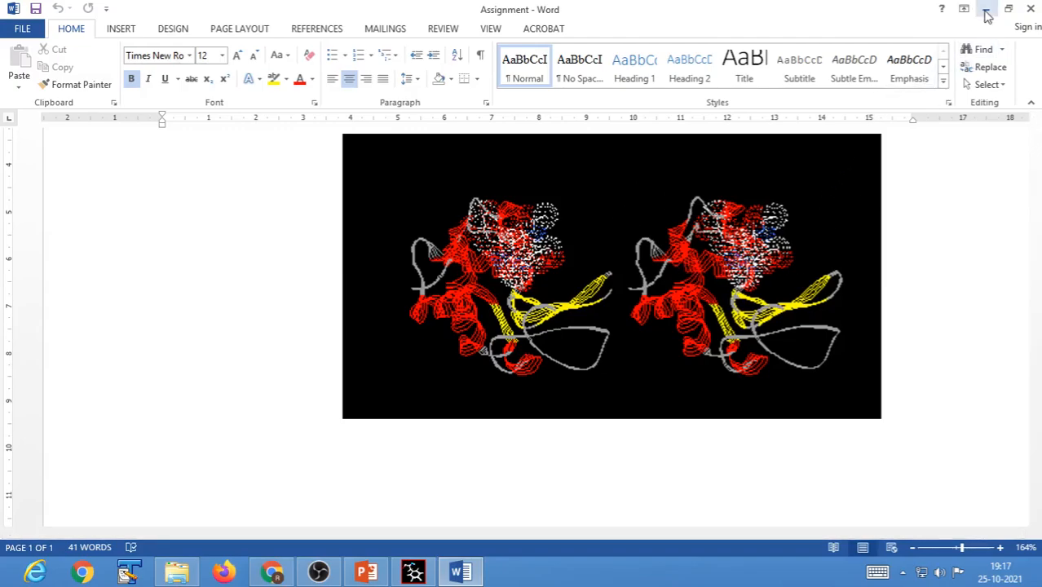
pyautogui.click(1031, 10)
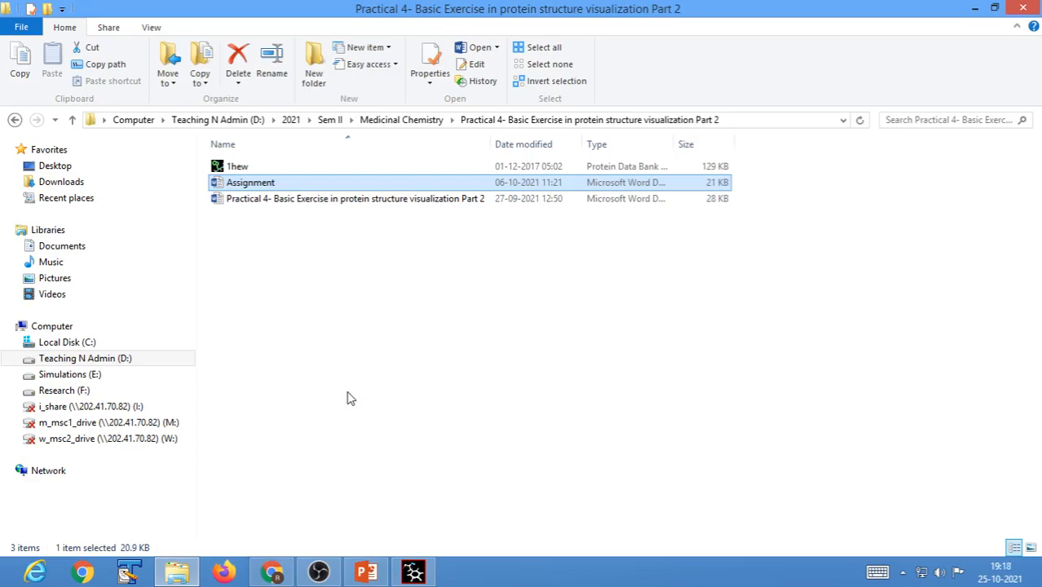
pyautogui.click(976, 10)
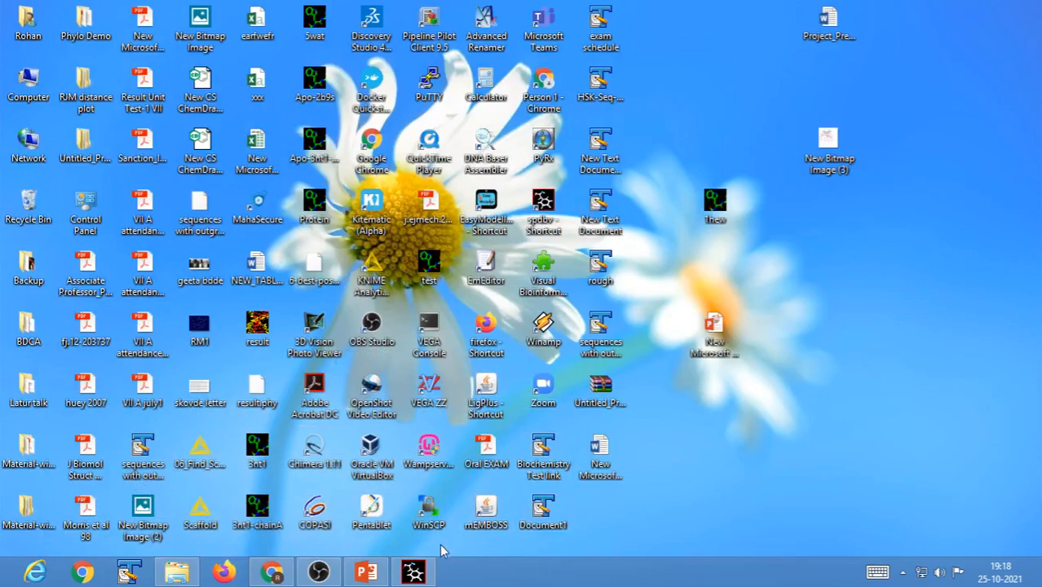
pyautogui.click(414, 572)
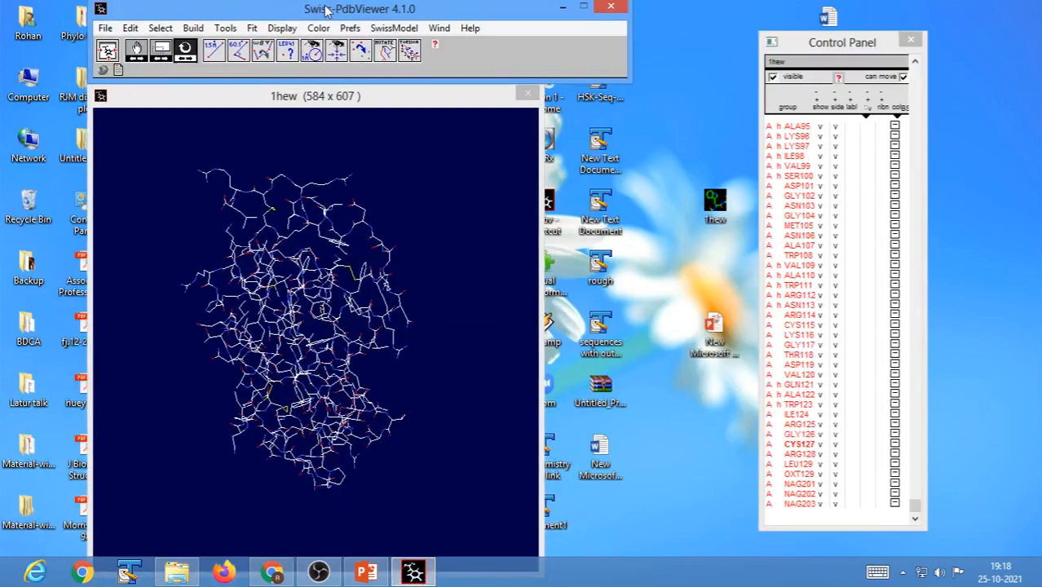
# Reposition the viewer window, fit the whole molecule in view and apply CPK colouring to all selected residues.
pyautogui.moveTo(300, 101)
pyautogui.mouseDown()
pyautogui.moveTo(336, 106)
pyautogui.moveTo(310, 111)
pyautogui.mouseUp()
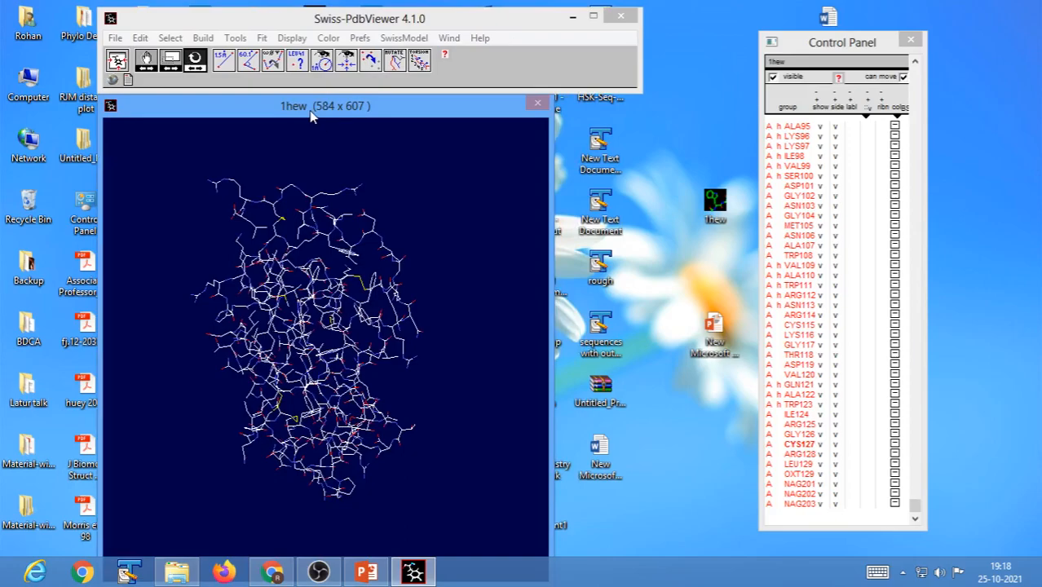
pyautogui.click(776, 148)
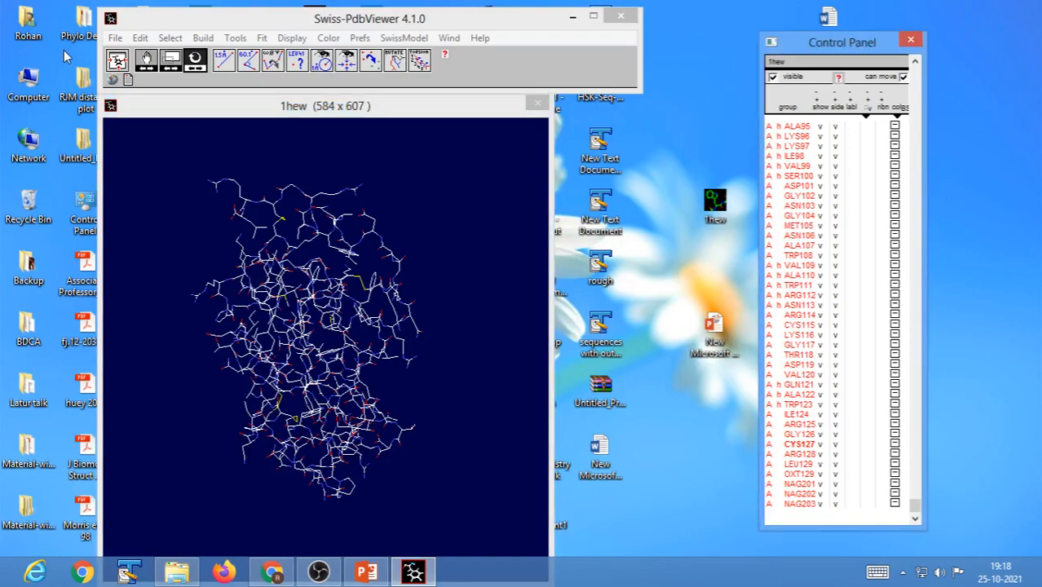
pyautogui.click(118, 62)
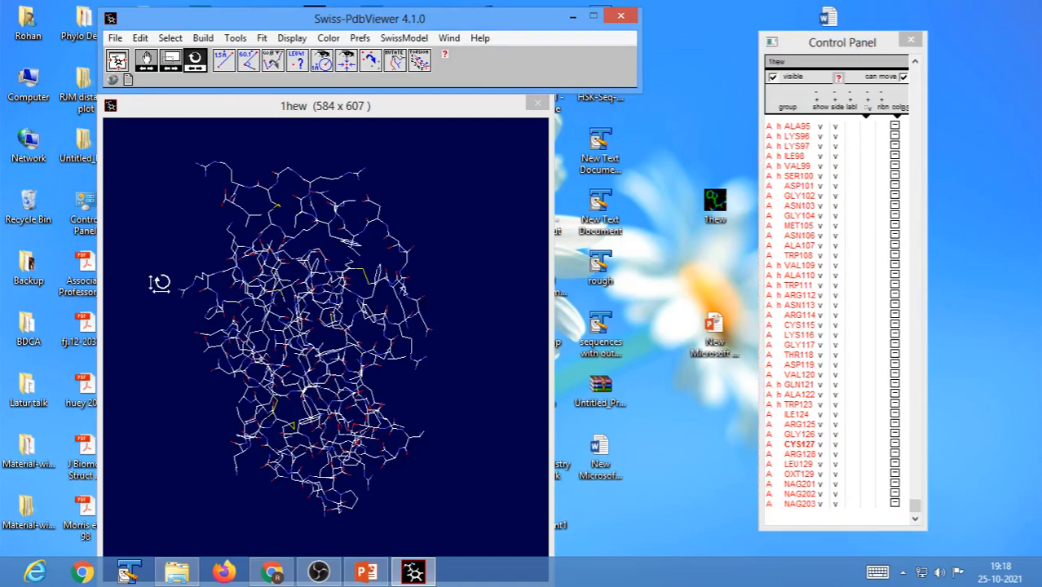
pyautogui.click(328, 38)
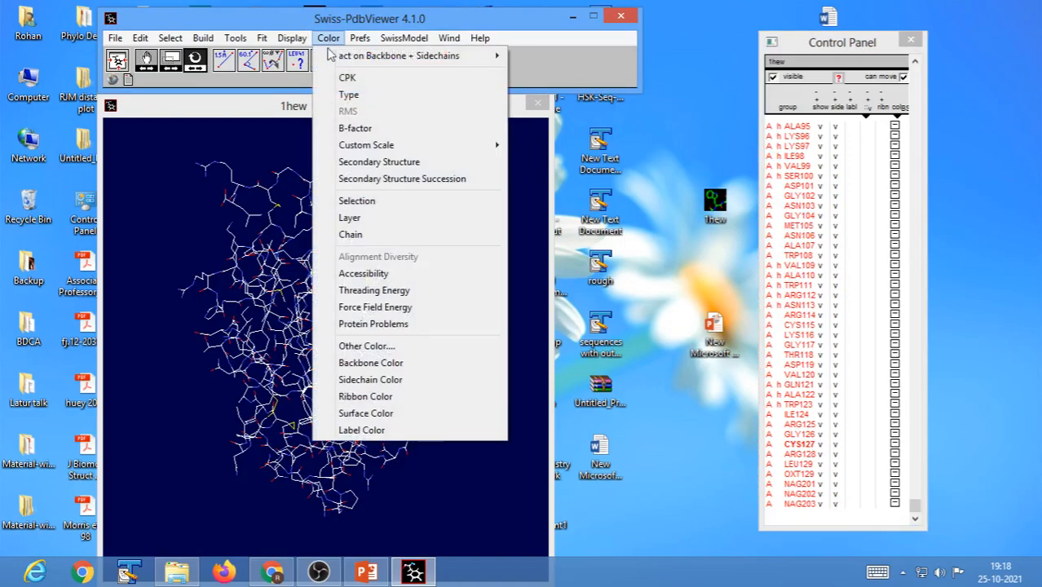
pyautogui.click(347, 77)
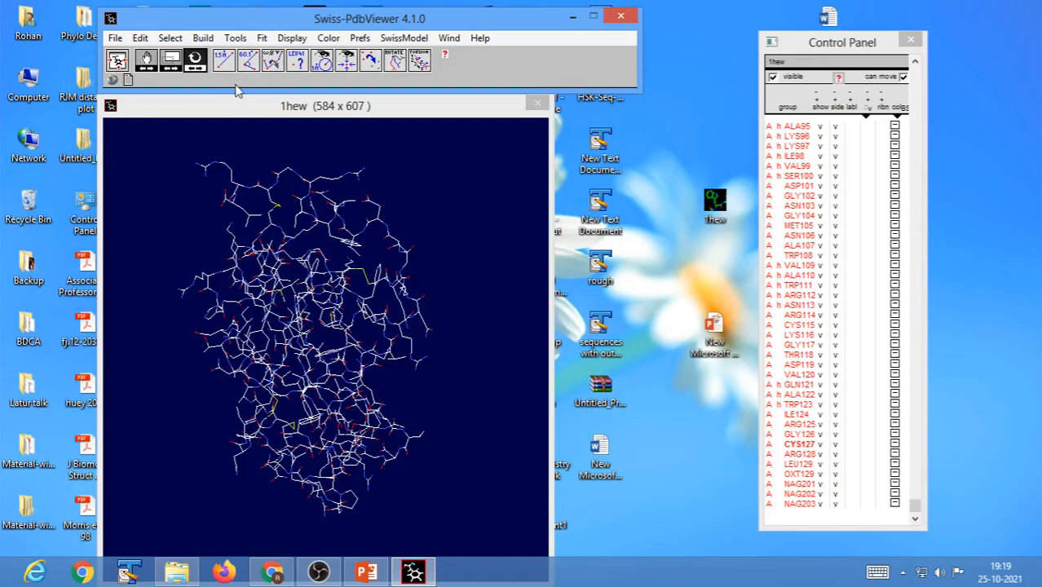
# Measure the distance between the CZ atom of ARG128 and the CB atom of ASP119.
pyautogui.click(225, 61)
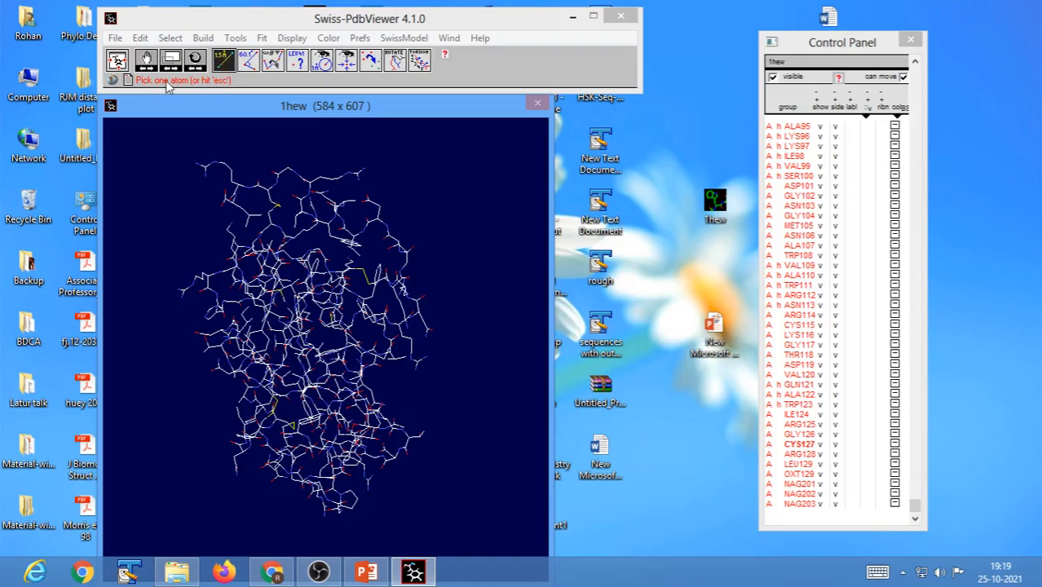
pyautogui.click(206, 187)
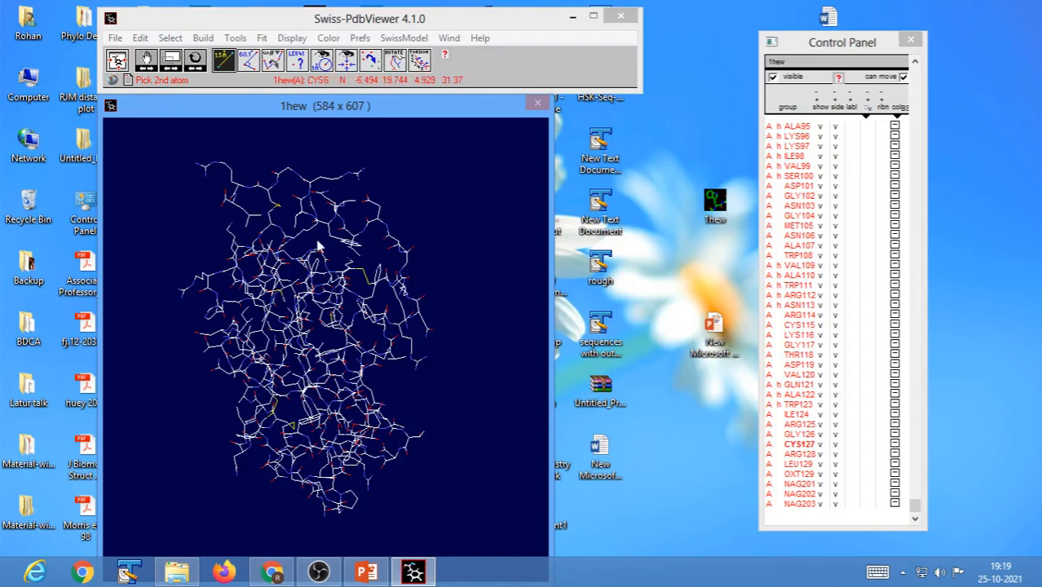
pyautogui.click(380, 213)
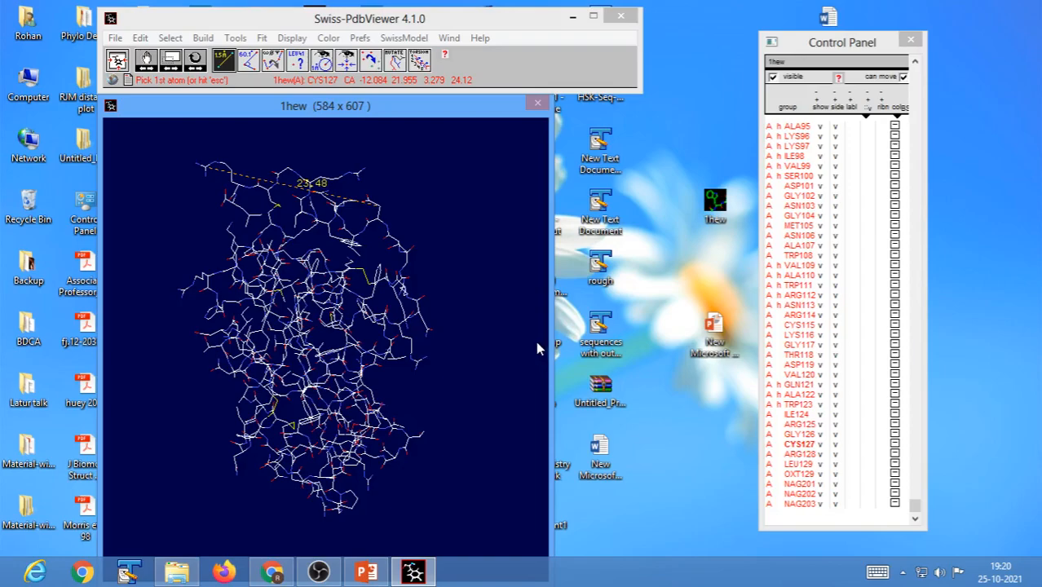
pyautogui.press('Escape')
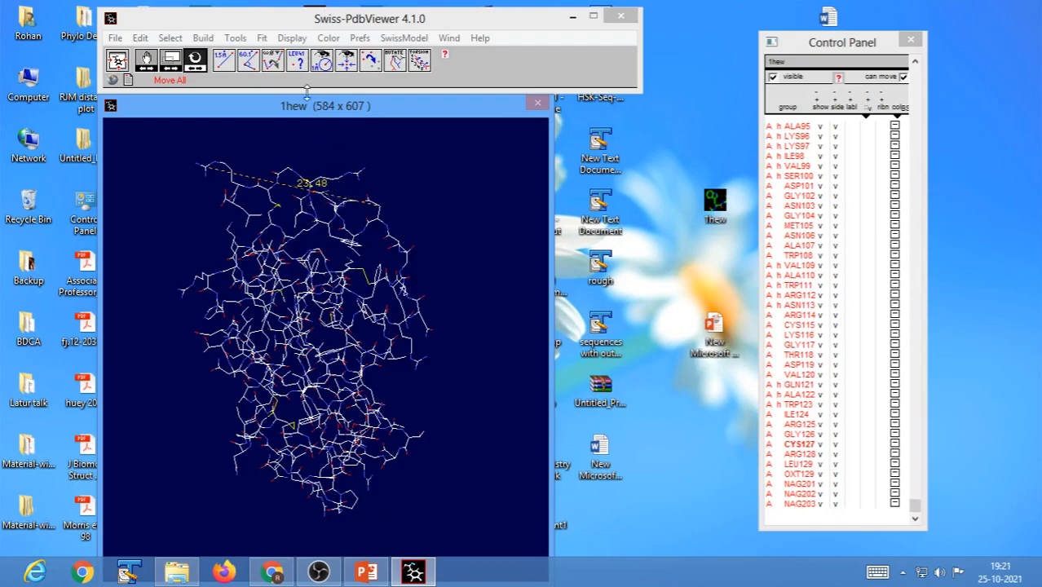
# Clear the user label showing the atom distance from the molecule view.
pyautogui.click(292, 38)
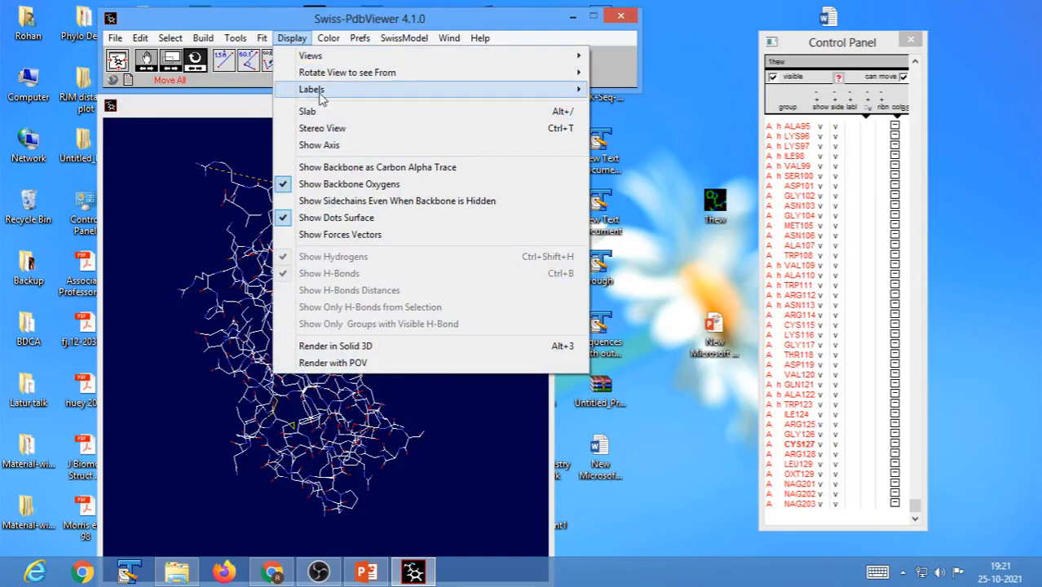
pyautogui.moveTo(320, 92)
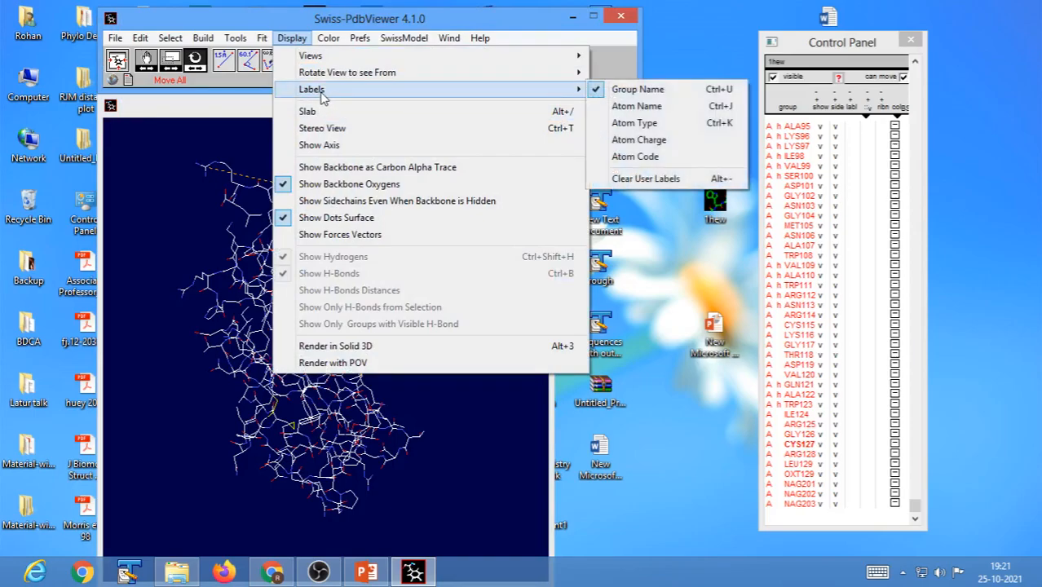
pyautogui.click(651, 185)
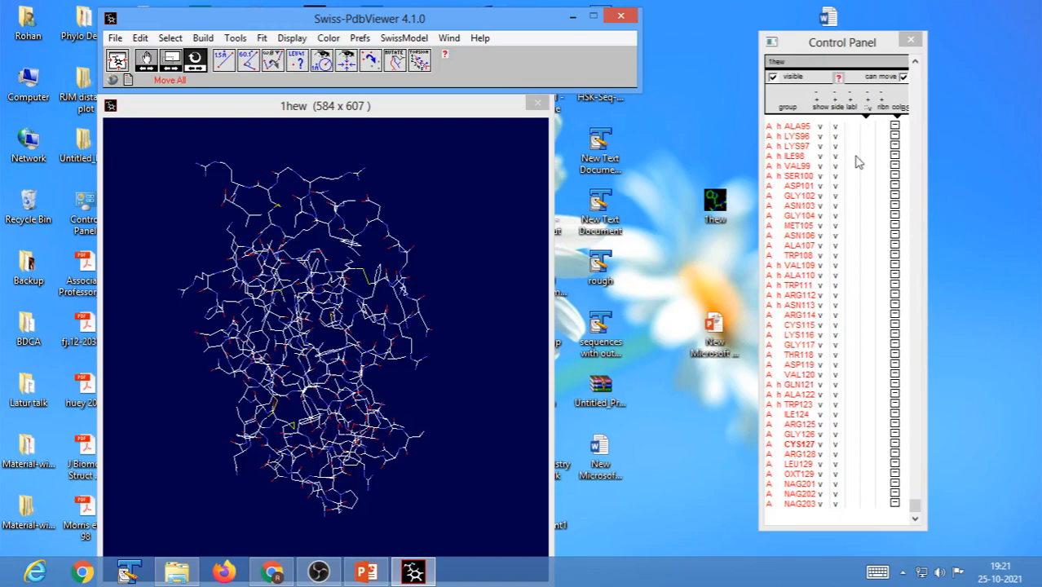
# Display residue name labels for several groups between ALA95 and VAL99 and hide them again.
pyautogui.click(852, 126)
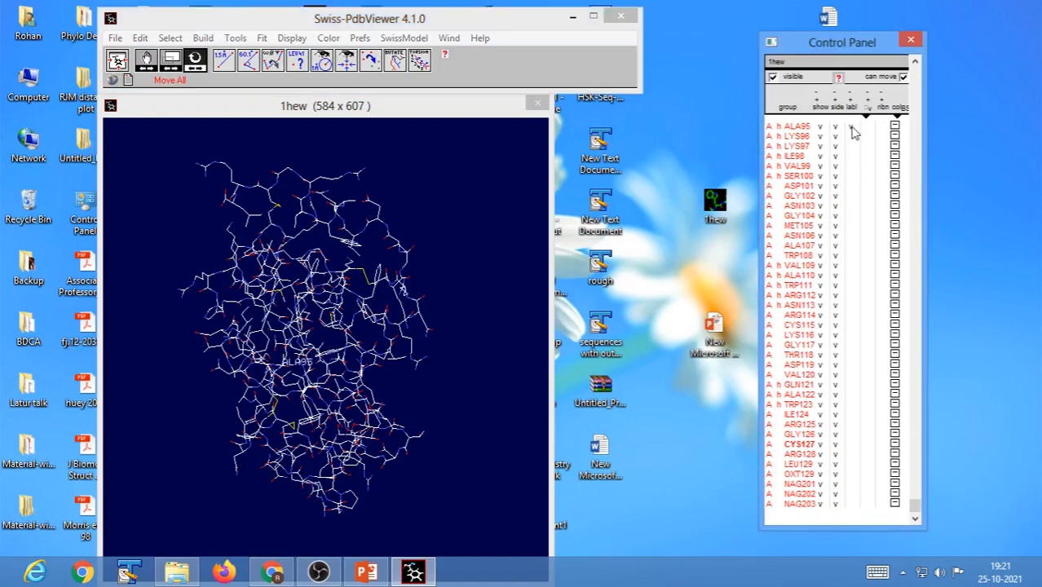
pyautogui.click(852, 137)
pyautogui.click(851, 146)
pyautogui.click(851, 156)
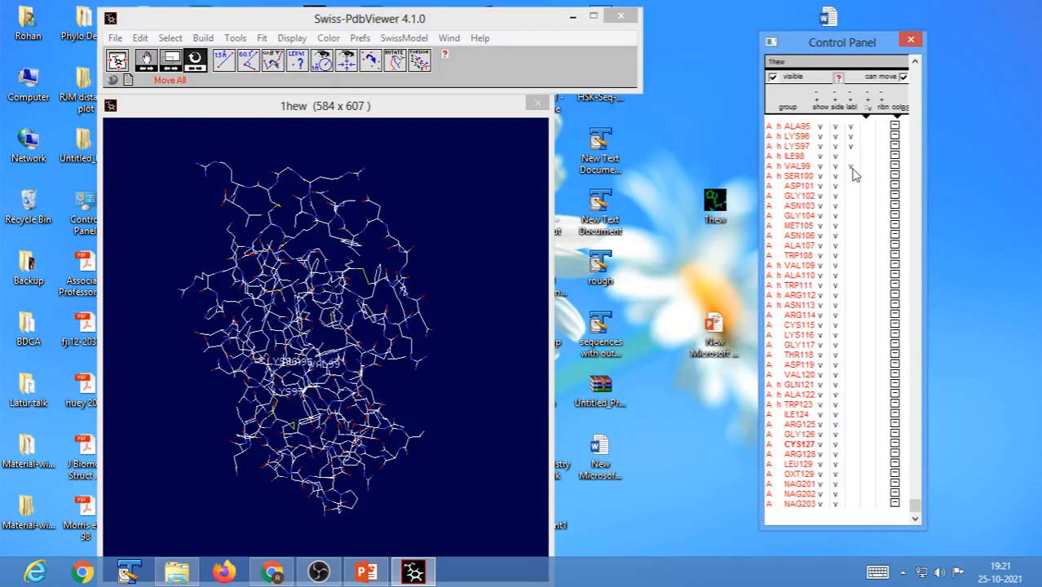
pyautogui.click(850, 154)
pyautogui.click(850, 146)
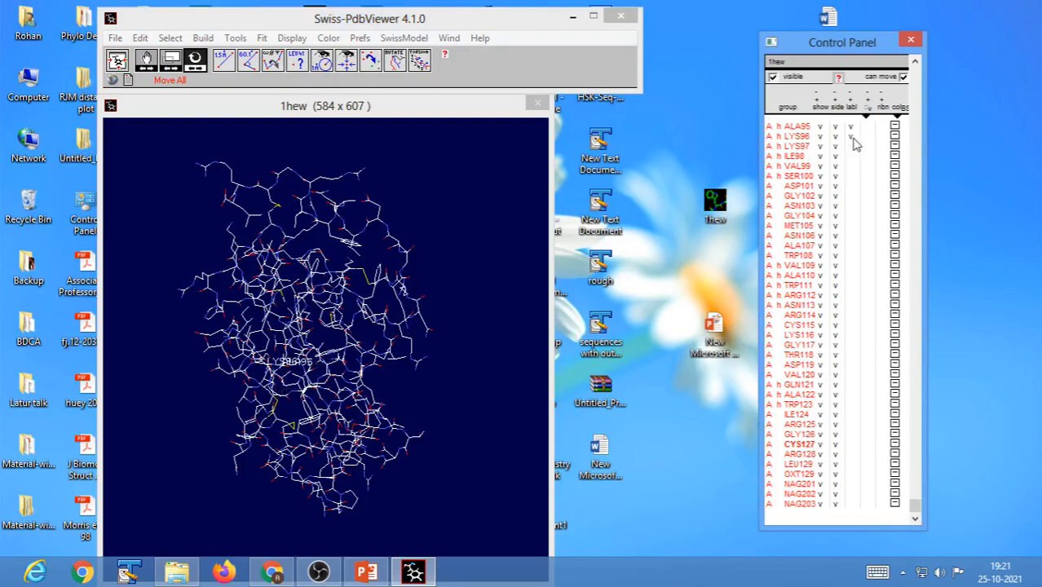
pyautogui.click(851, 127)
pyautogui.click(850, 137)
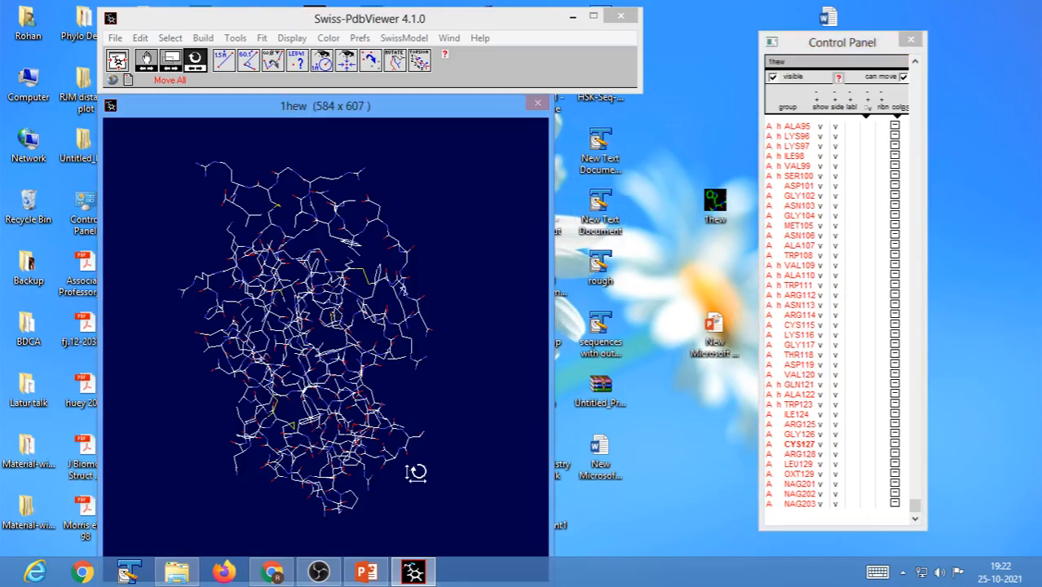
# Measure the distance between the CB atom of PRO70 and the CA atom of GLY126, across the length of the molecule.
pyautogui.moveTo(414, 468); pyautogui.dragTo(319, 466)
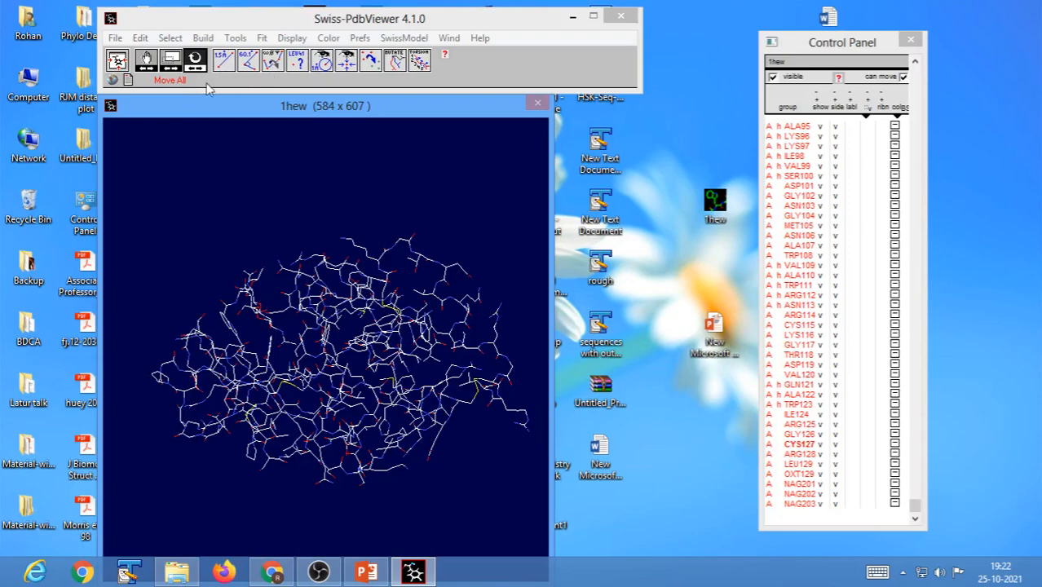
pyautogui.click(153, 375)
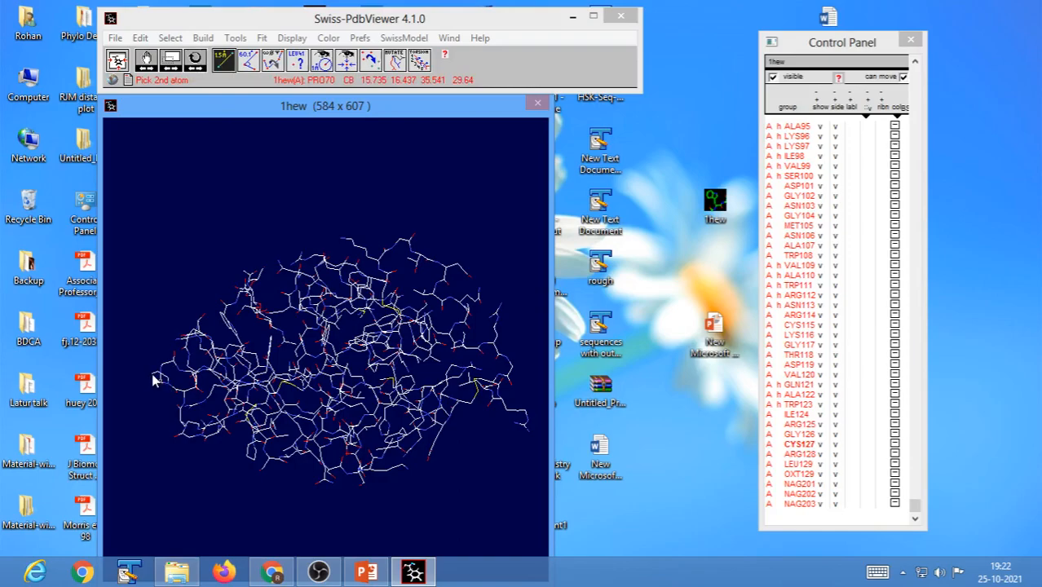
pyautogui.click(513, 372)
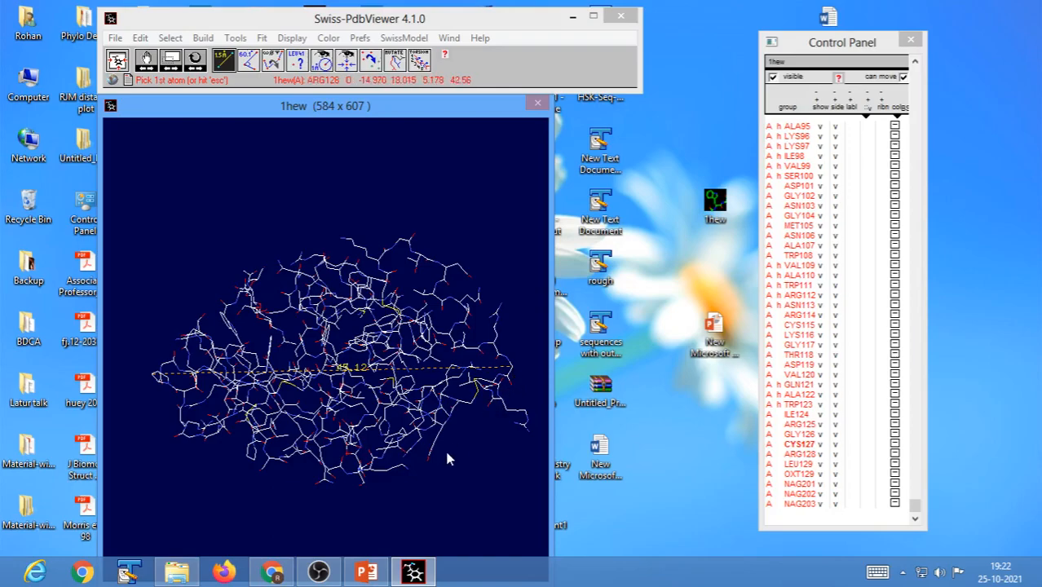
pyautogui.press('Escape')
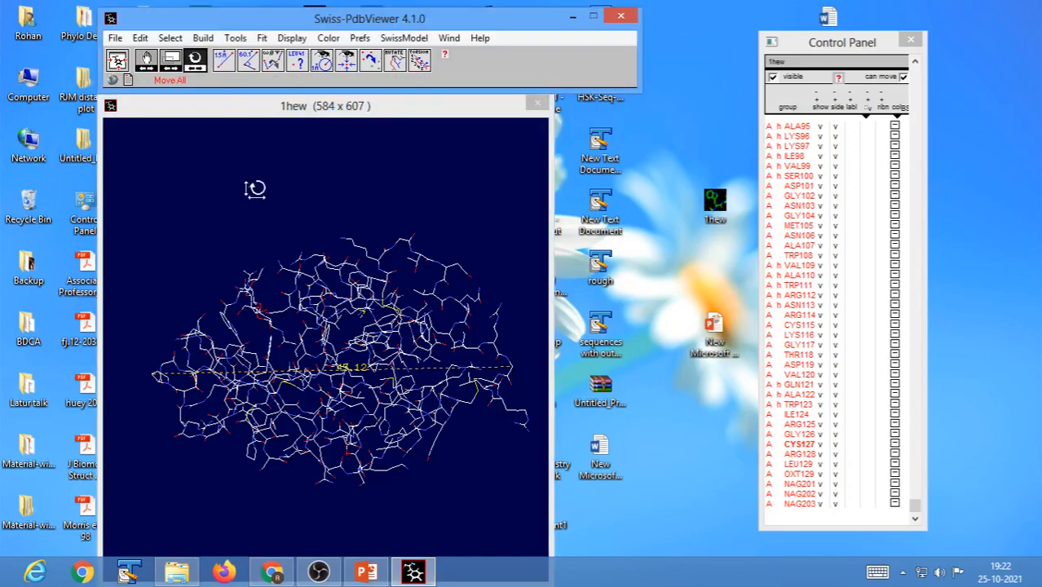
# Measure a second distance across the width of the molecule, between an atom on its upper edge and one on its lower edge.
pyautogui.moveTo(419, 458); pyautogui.dragTo(410, 430)
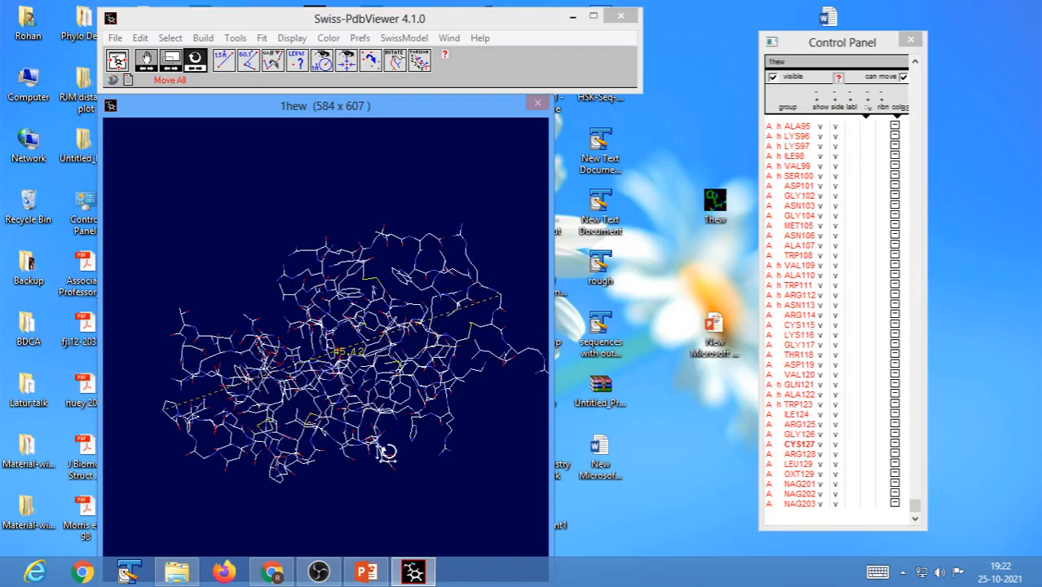
pyautogui.moveTo(385, 452); pyautogui.dragTo(384, 430)
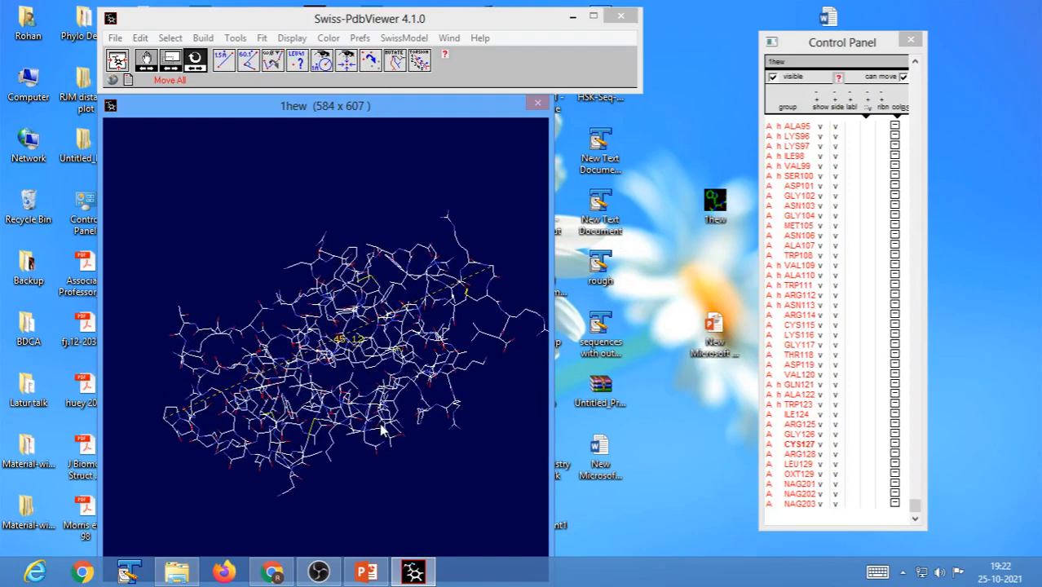
pyautogui.click(224, 61)
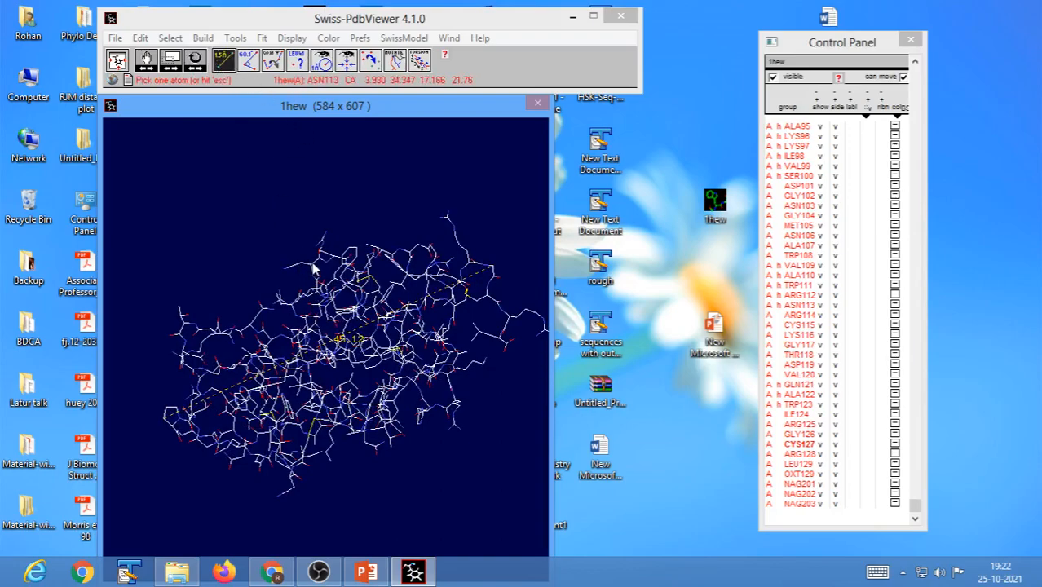
pyautogui.click(316, 256)
pyautogui.click(376, 450)
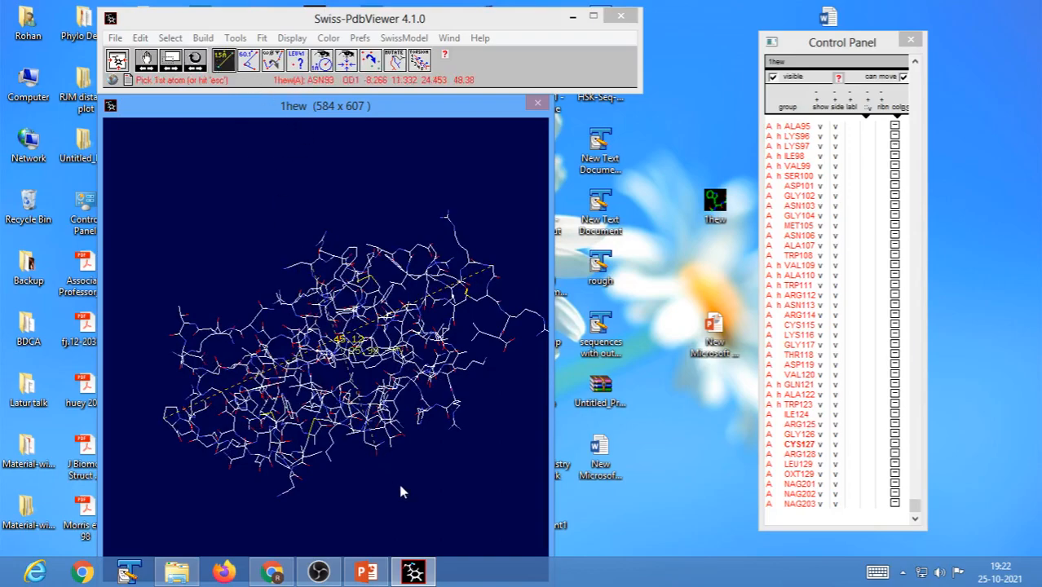
pyautogui.press('Escape')
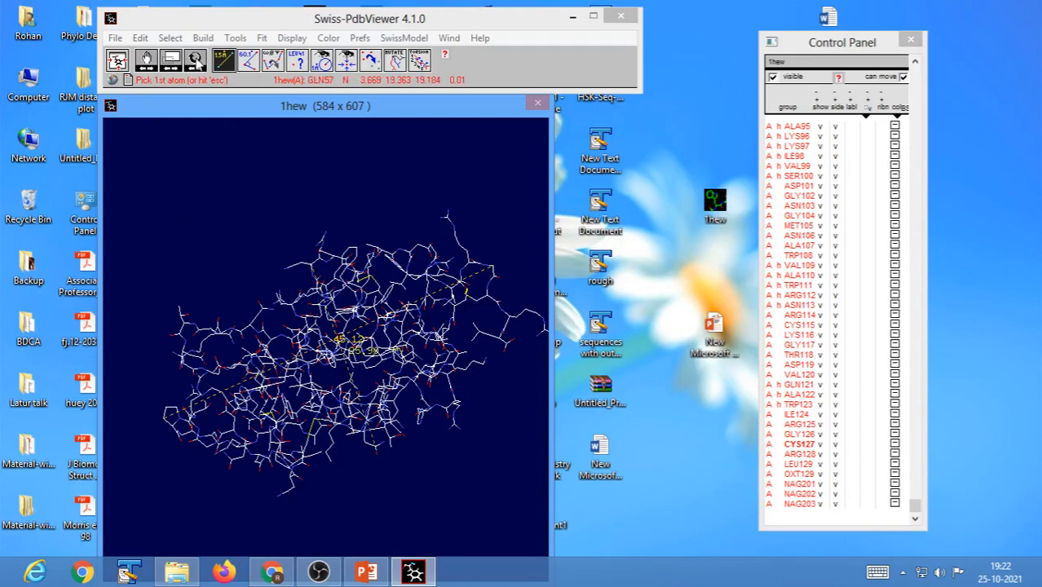
# Inspect the two distance lines from other angles and clear all user labels.
pyautogui.moveTo(401, 480); pyautogui.dragTo(384, 468)
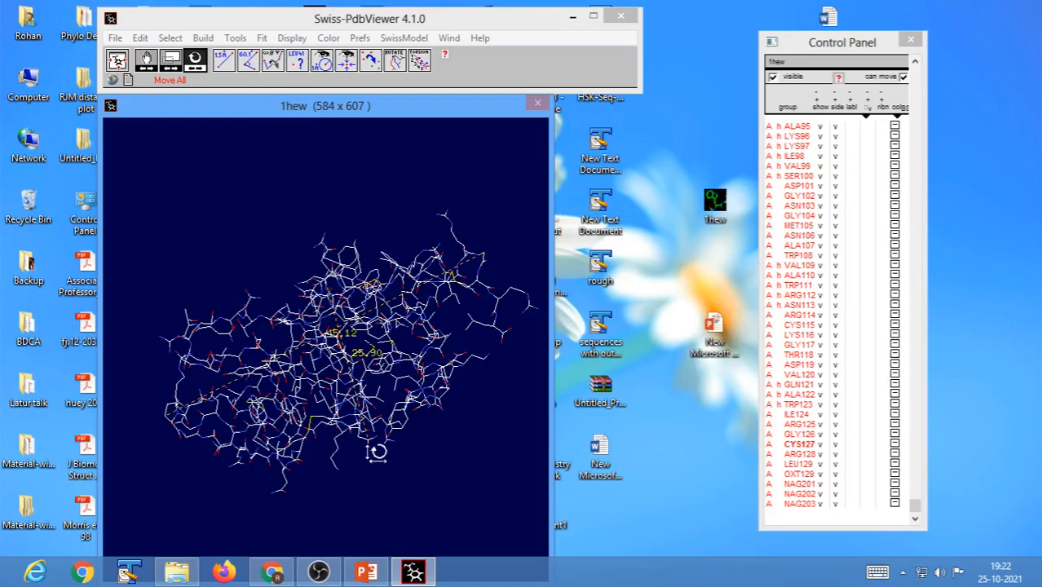
pyautogui.moveTo(400, 477); pyautogui.dragTo(404, 500)
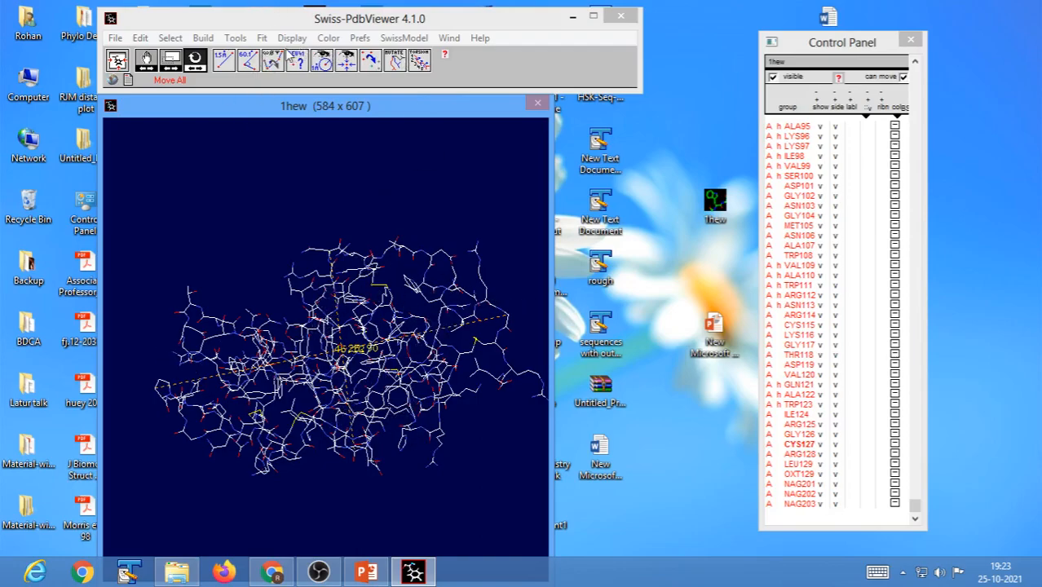
pyautogui.click(293, 39)
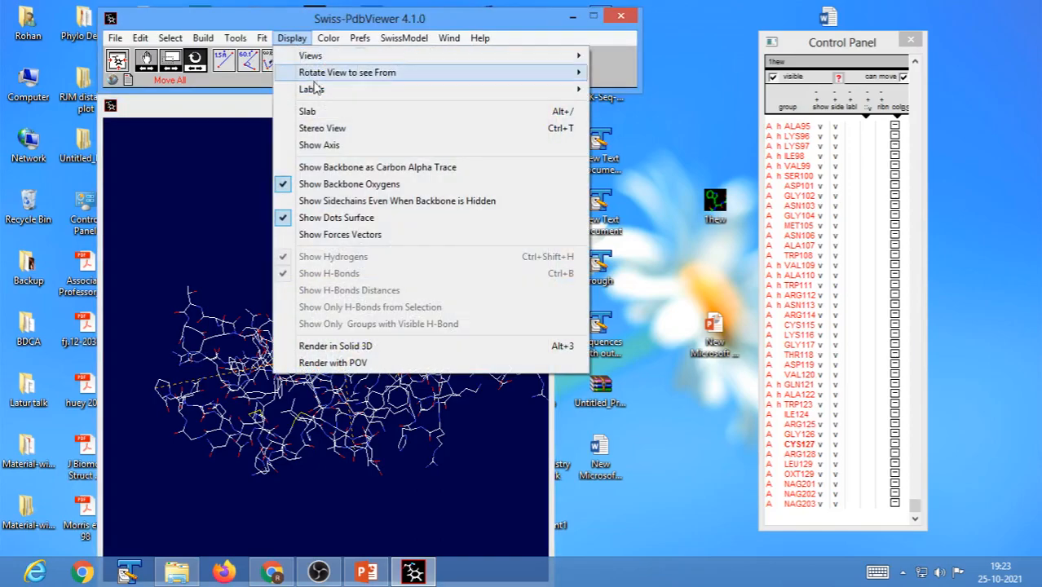
pyautogui.moveTo(403, 94)
pyautogui.click(646, 178)
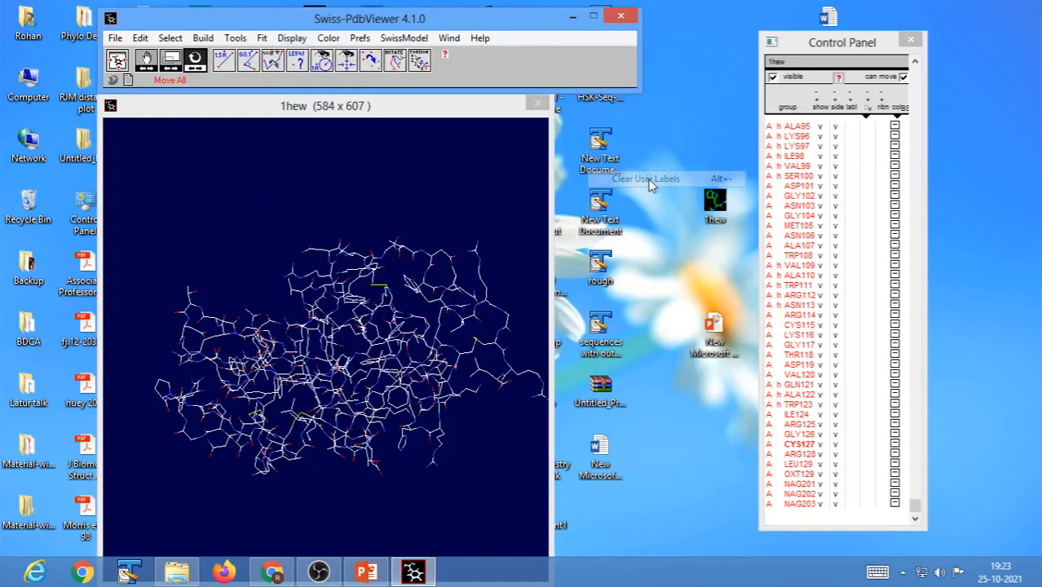
# Rotate the cleared molecule, fit it in view and start the bond angle measurement tool.
pyautogui.moveTo(427, 410); pyautogui.dragTo(408, 426)
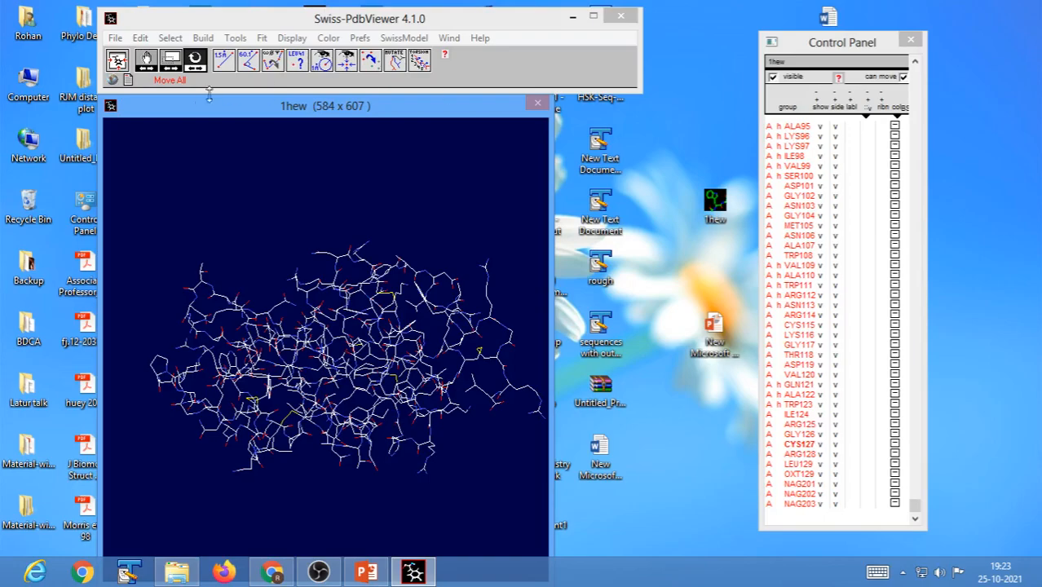
pyautogui.click(119, 62)
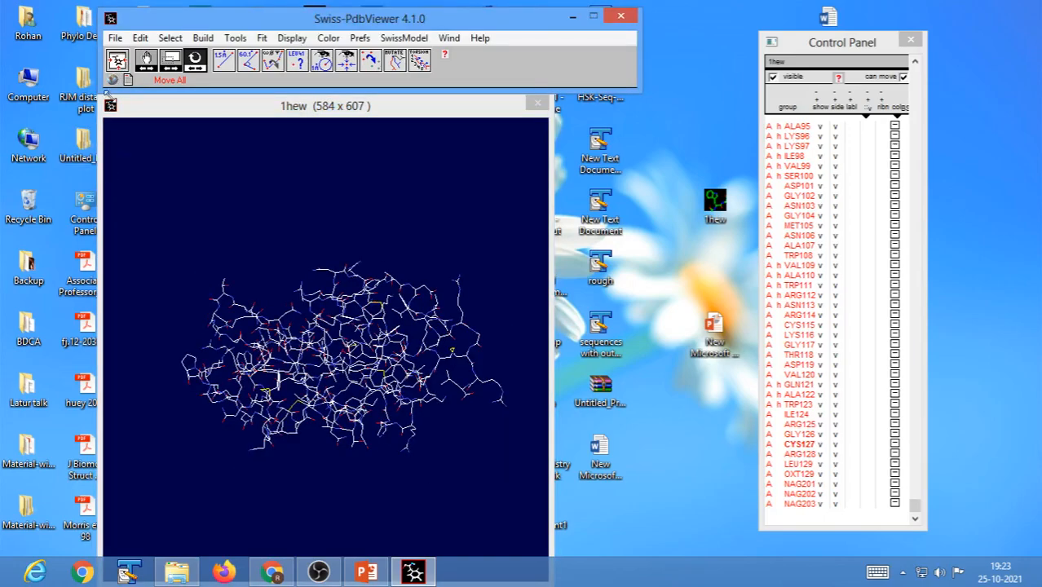
pyautogui.click(249, 68)
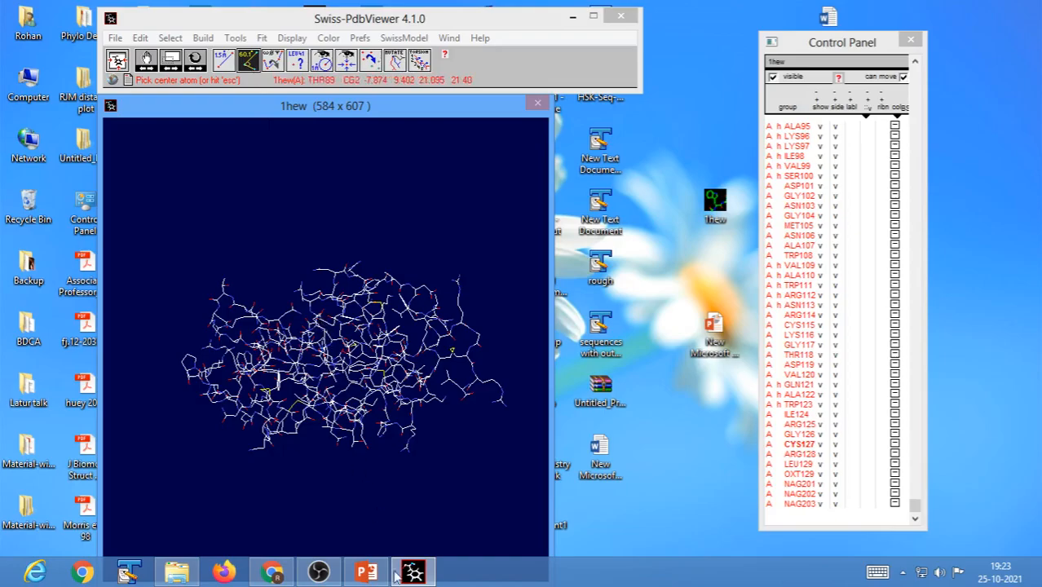
# Switch to the PowerPoint presentation, sketch an angle formed by three points beside the existing drawings in slide show, and keep the ink annotations.
pyautogui.click(366, 572)
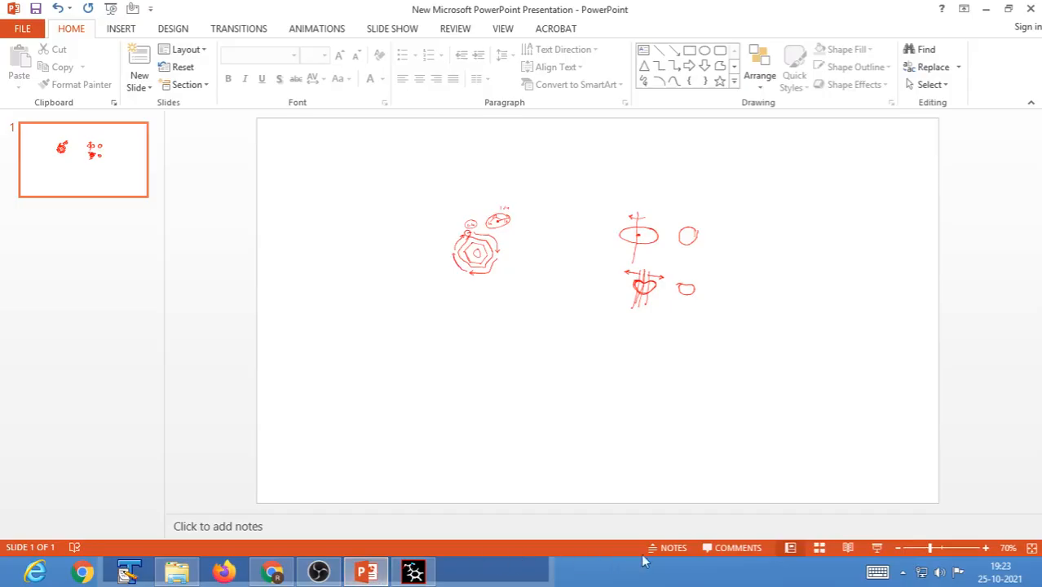
pyautogui.click(877, 547)
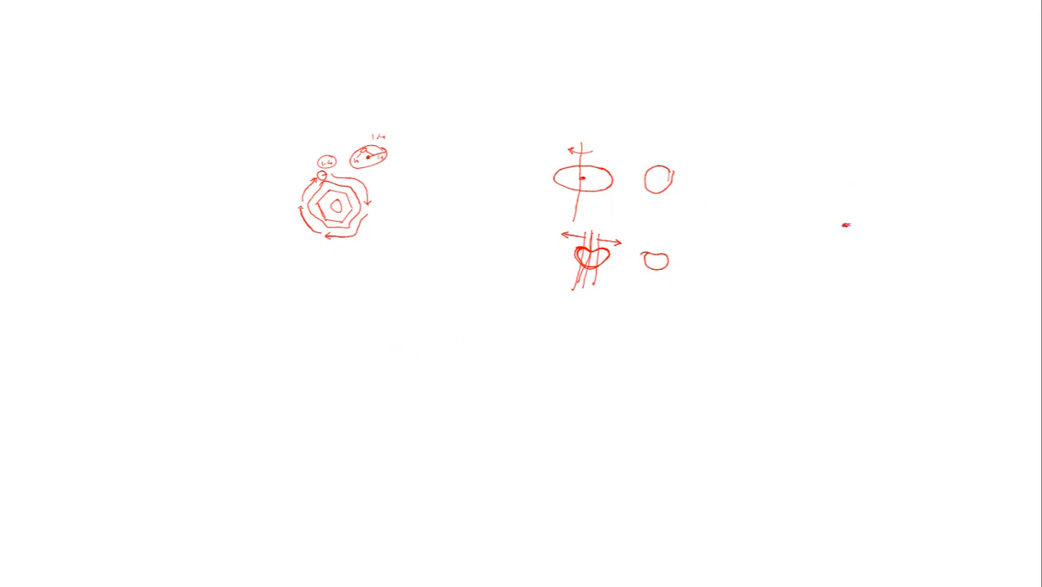
pyautogui.moveTo(846, 223)
pyautogui.mouseDown()
pyautogui.moveTo(878, 194)
pyautogui.moveTo(814, 187)
pyautogui.mouseUp()
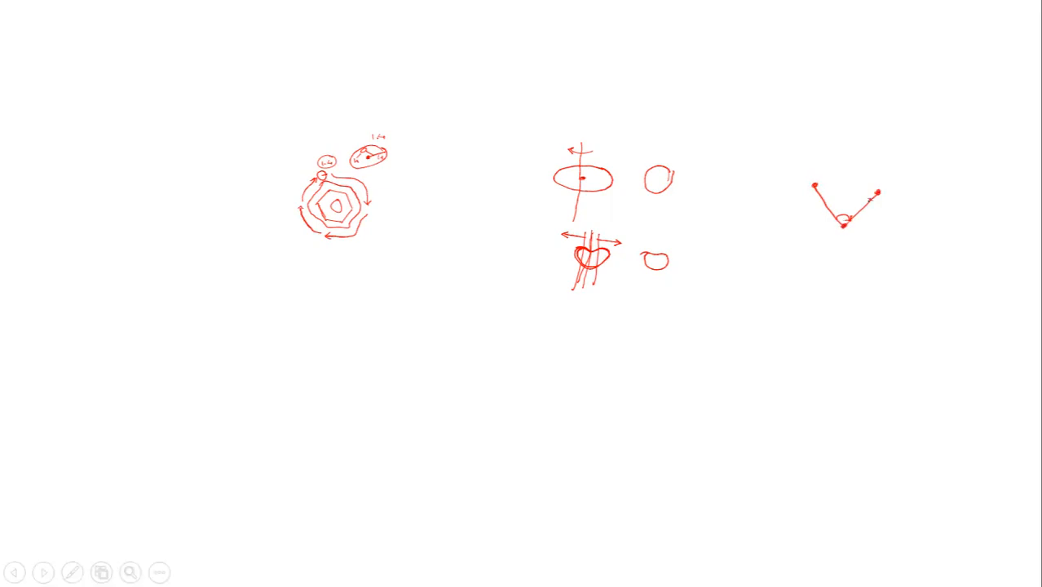
pyautogui.press('Escape')
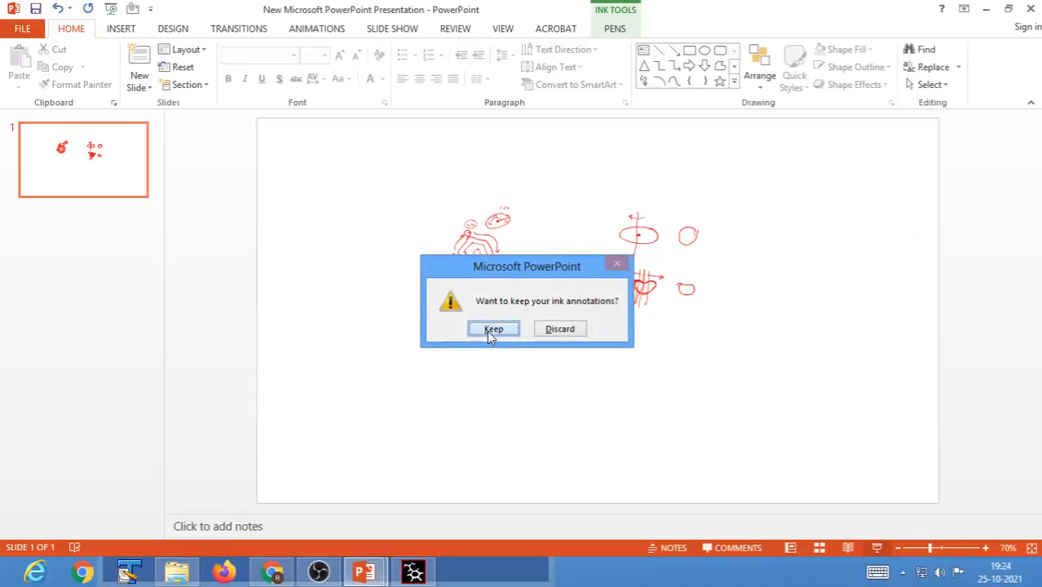
pyautogui.click(489, 329)
# Switch back to Swiss-PdbViewer and measure the angle centred on CYS127 CA between ARG125 CZ and ARG128 NE.
pyautogui.click(414, 574)
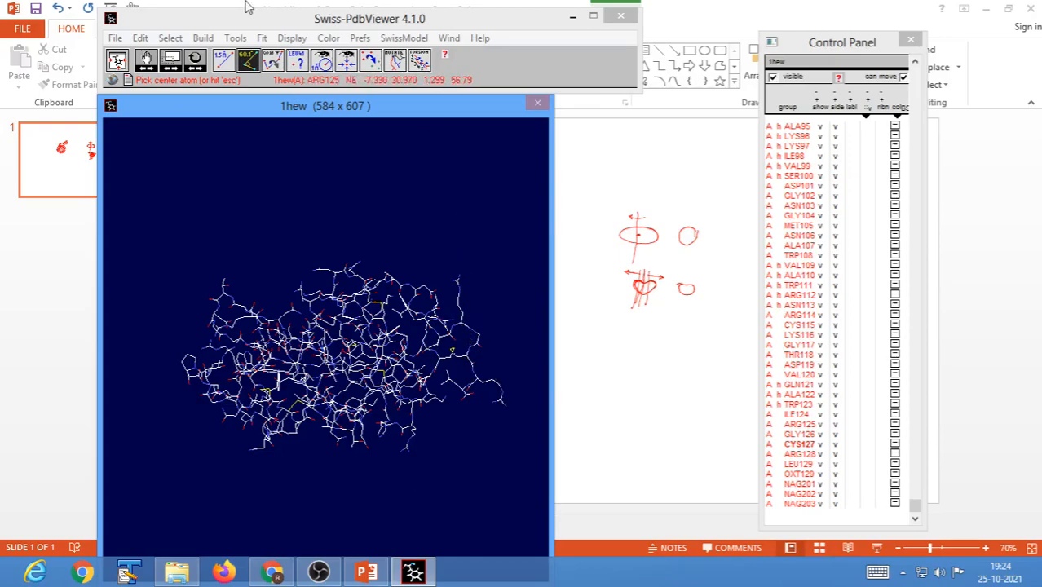
pyautogui.click(469, 363)
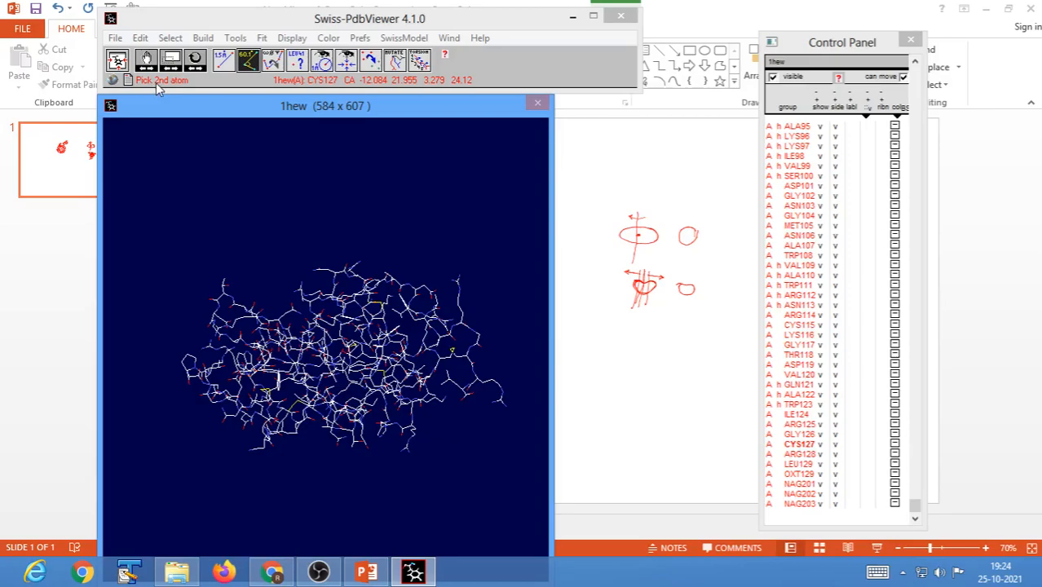
pyautogui.click(458, 287)
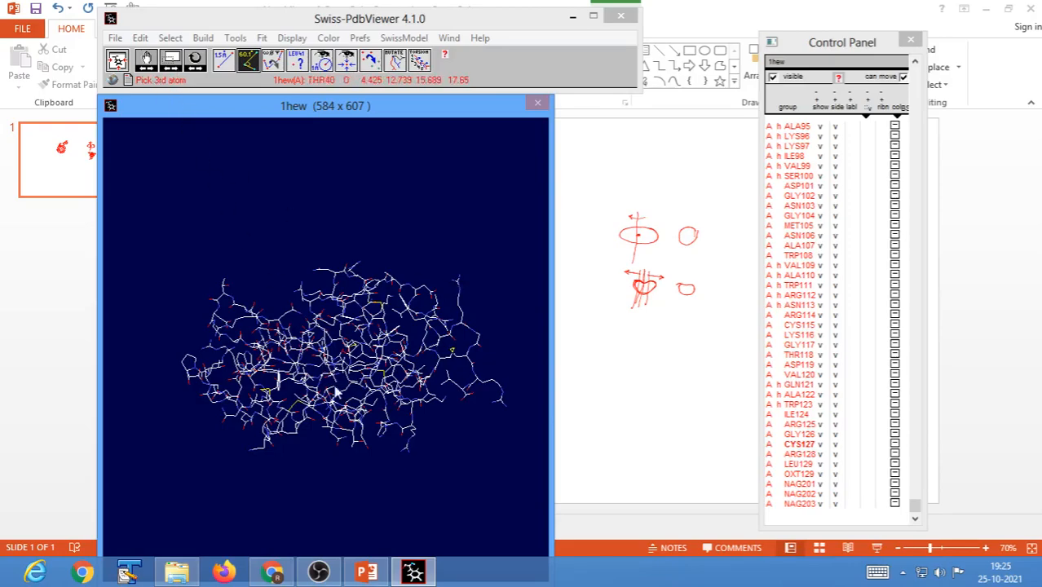
pyautogui.click(502, 399)
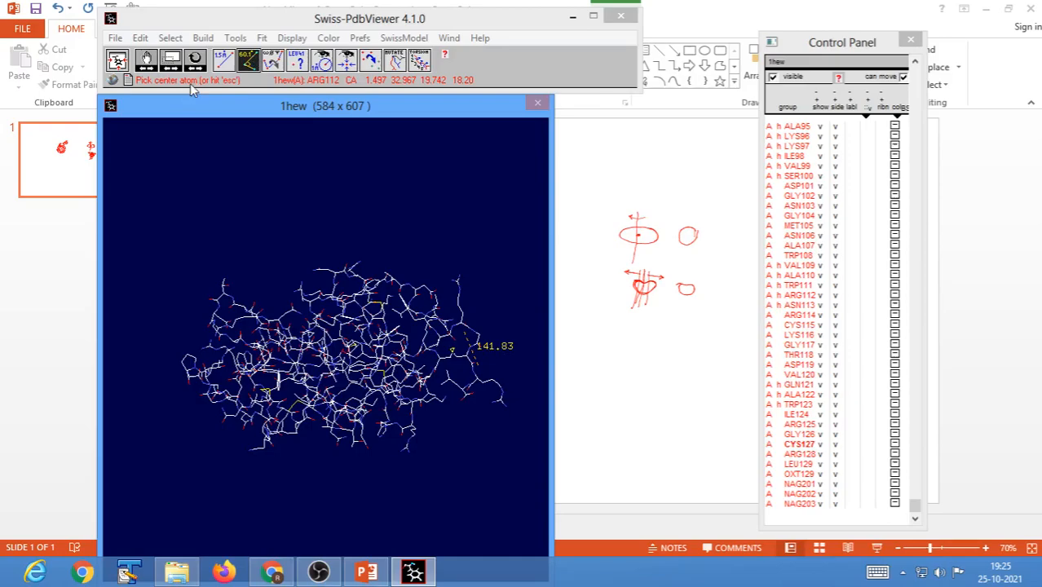
# Leave the angle measurement tool and clear the angle label from the molecule.
pyautogui.click(249, 61)
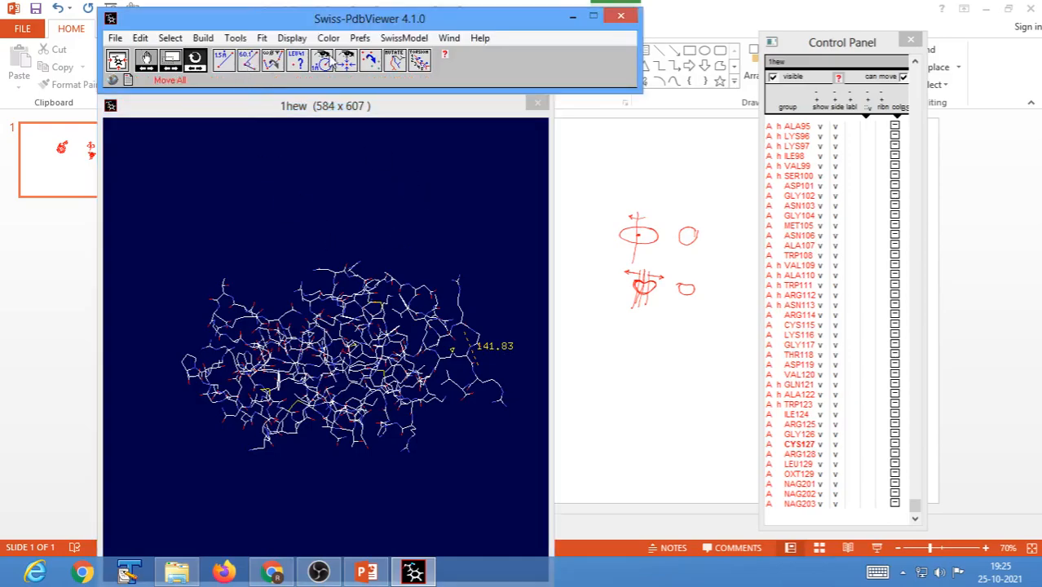
pyautogui.click(292, 38)
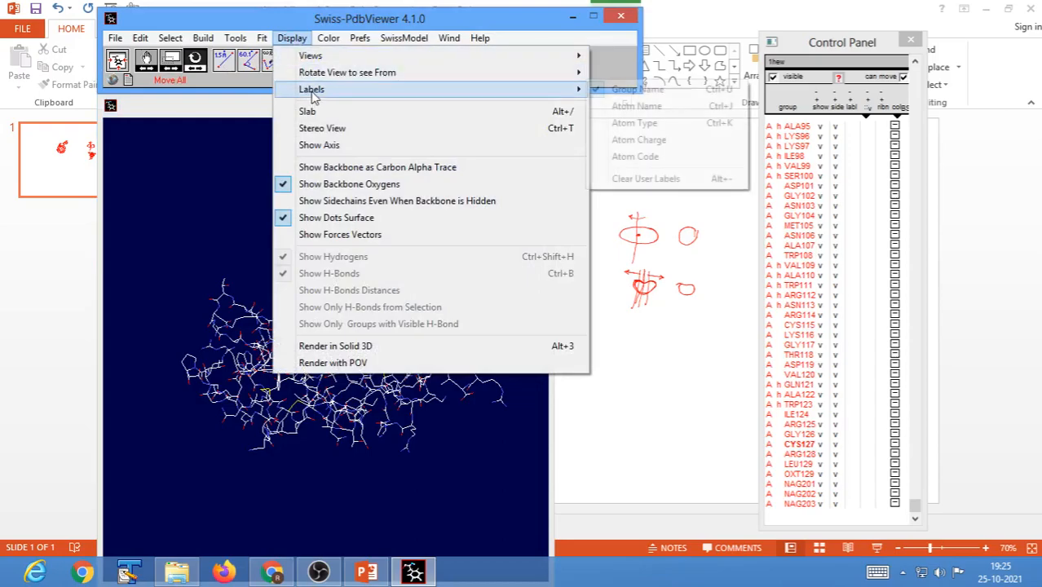
pyautogui.moveTo(562, 89)
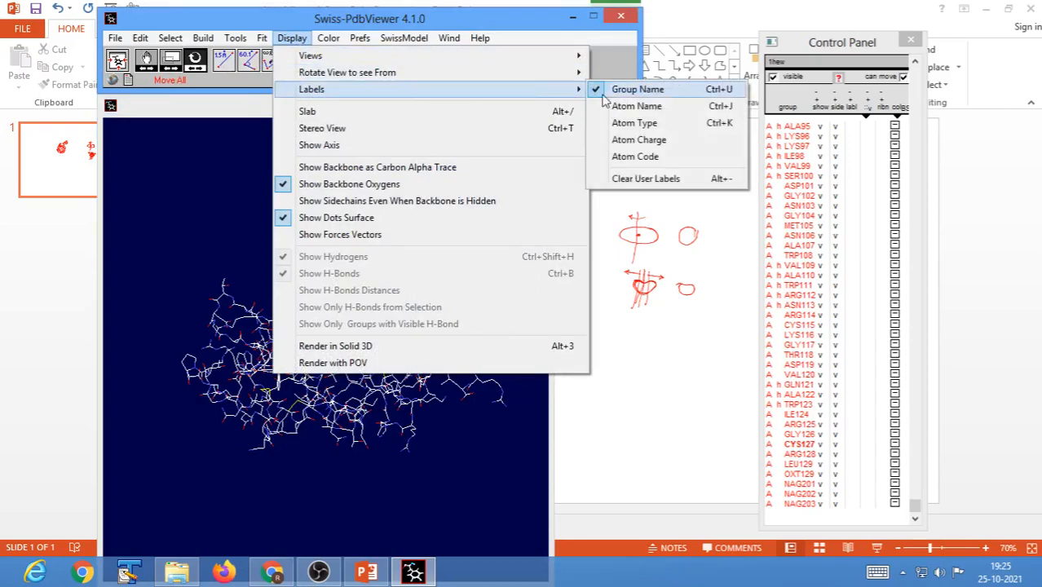
pyautogui.click(646, 177)
# Rotate the molecule and identify the atoms GLY117 CA, ARG128 CD and ARG73 NE with the atom identification tool.
pyautogui.moveTo(488, 354); pyautogui.dragTo(423, 290)
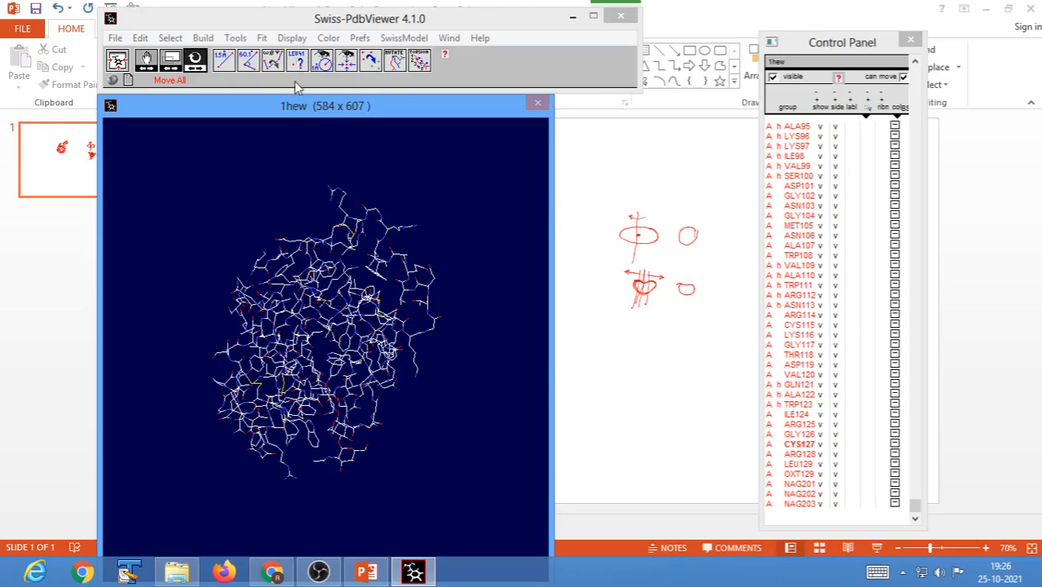
pyautogui.click(298, 61)
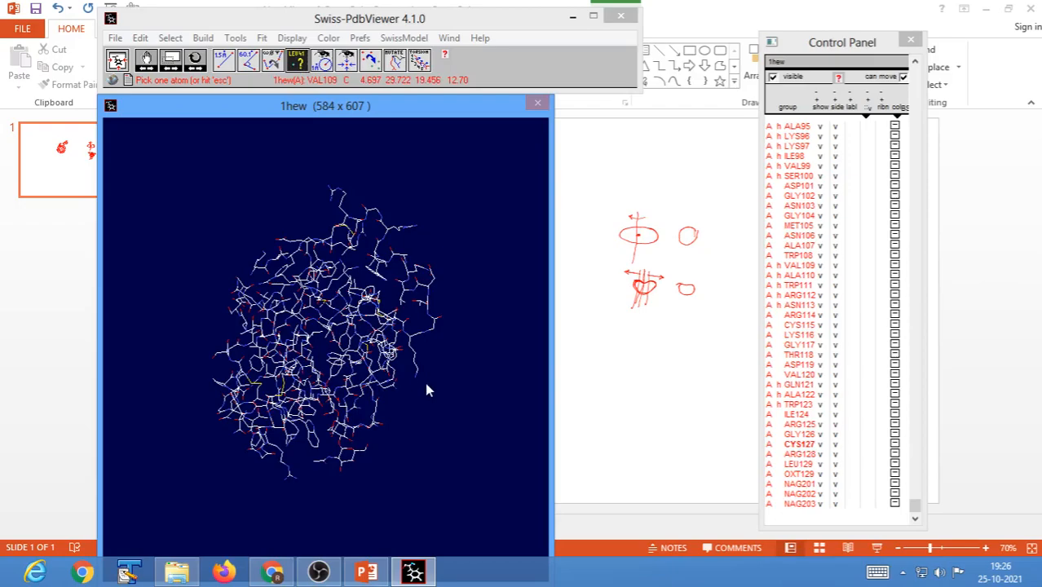
pyautogui.click(433, 331)
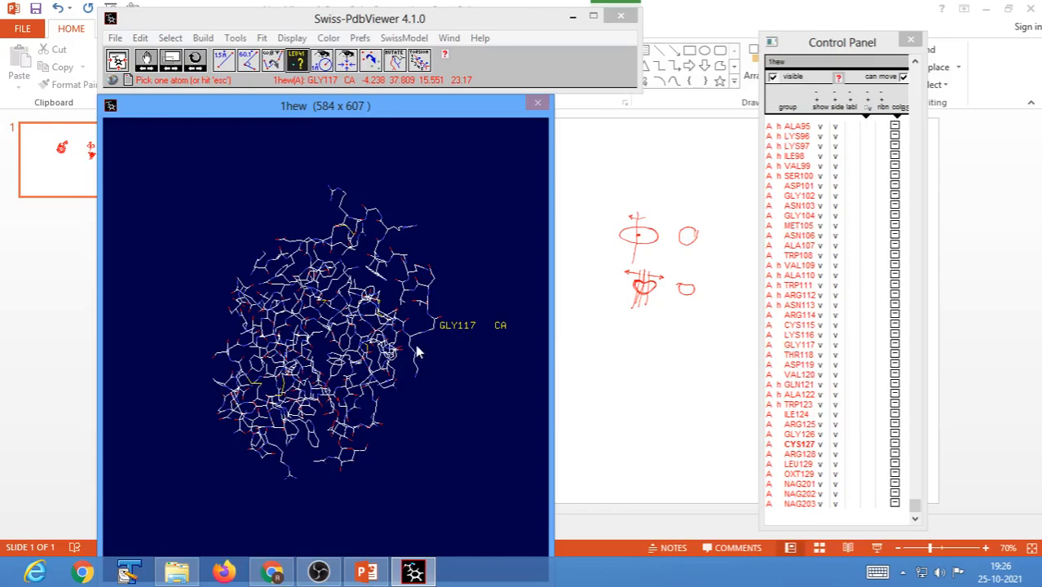
pyautogui.click(346, 199)
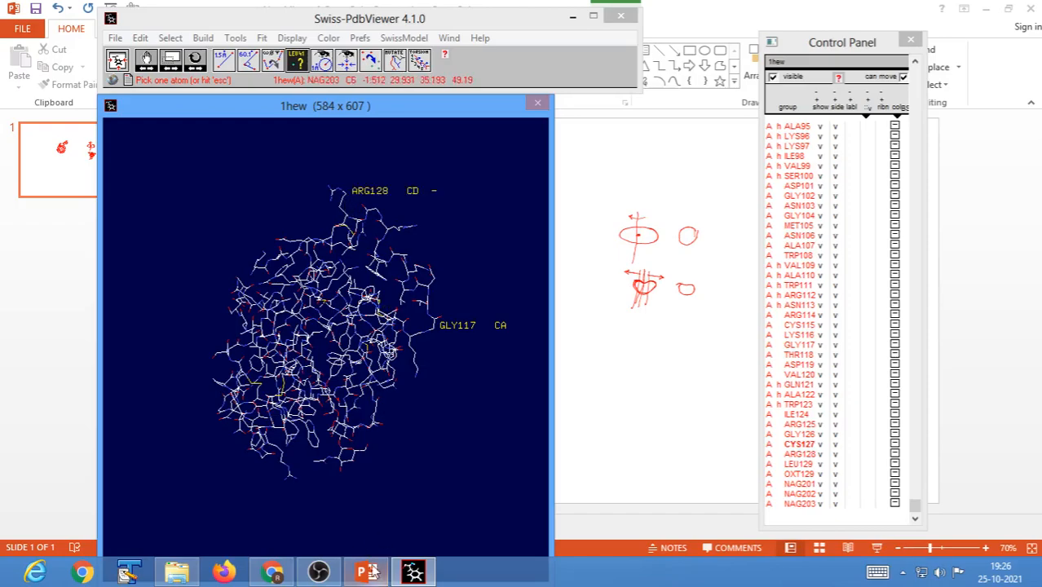
pyautogui.click(290, 471)
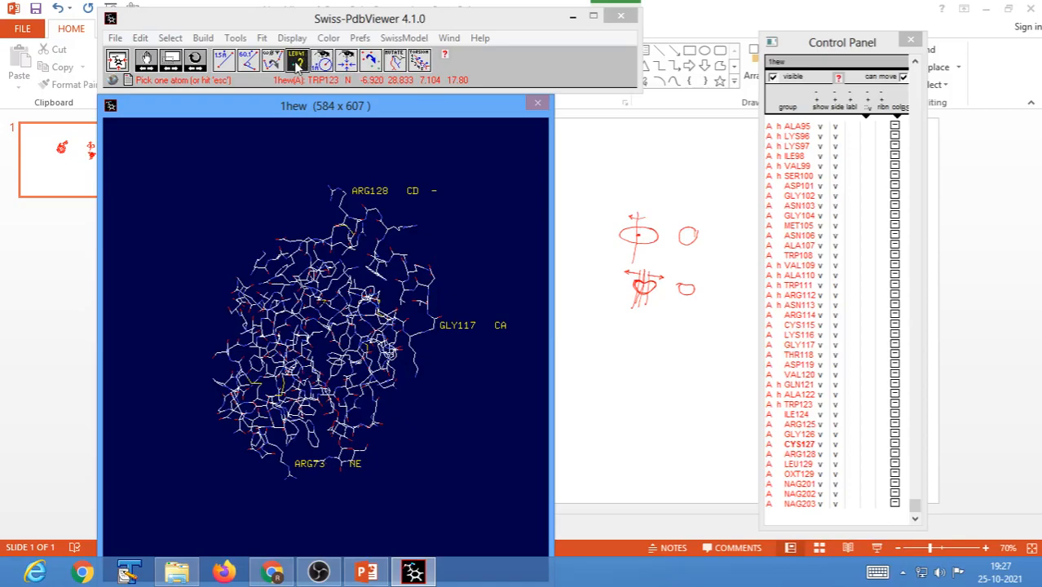
pyautogui.click(295, 65)
# Rotate the labelled molecule, leave the atom identification tool and clear all user labels.
pyautogui.moveTo(445, 292); pyautogui.dragTo(415, 279)
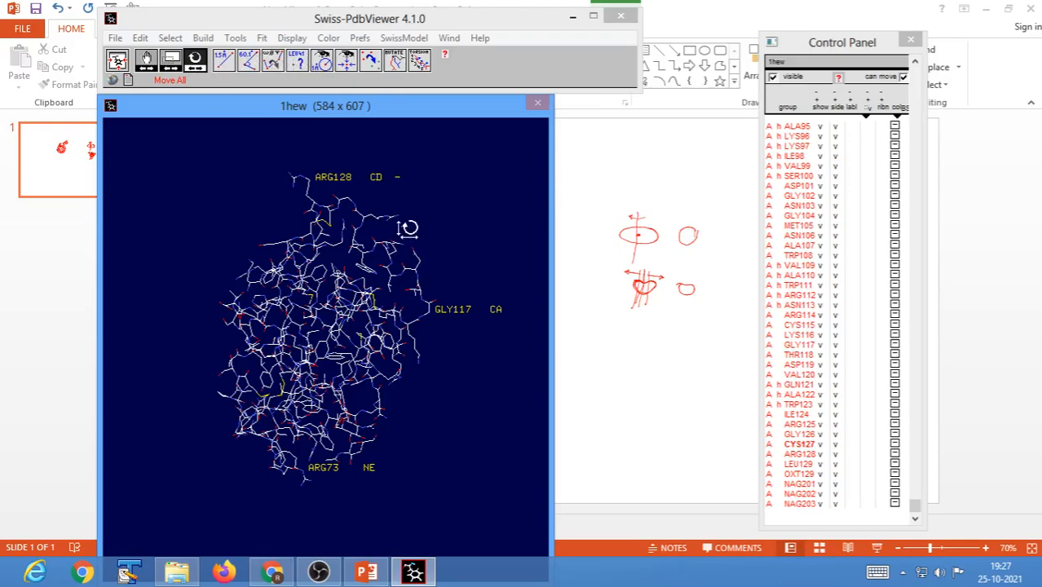
pyautogui.click(297, 62)
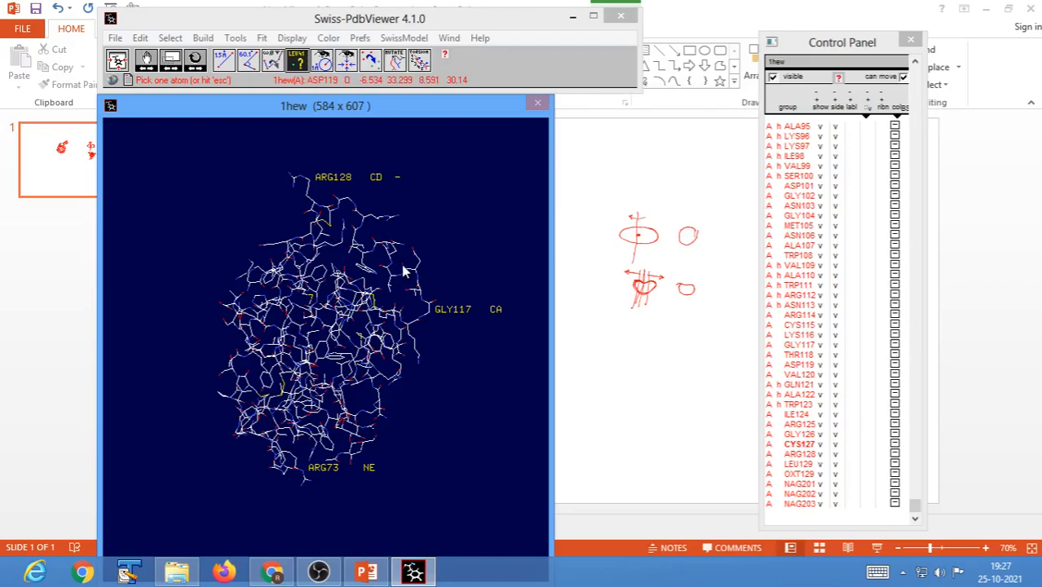
pyautogui.press('Escape')
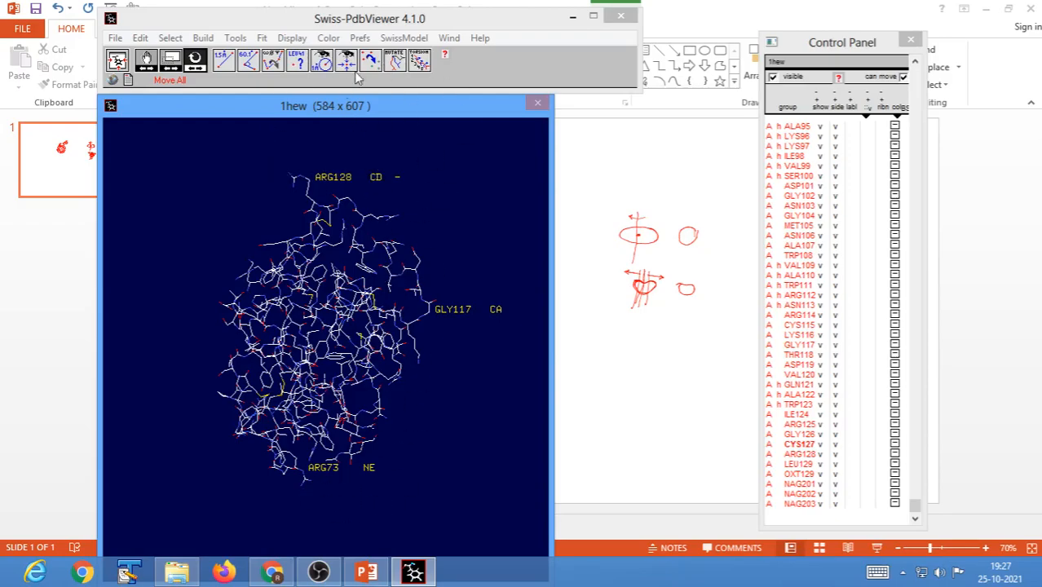
pyautogui.click(292, 39)
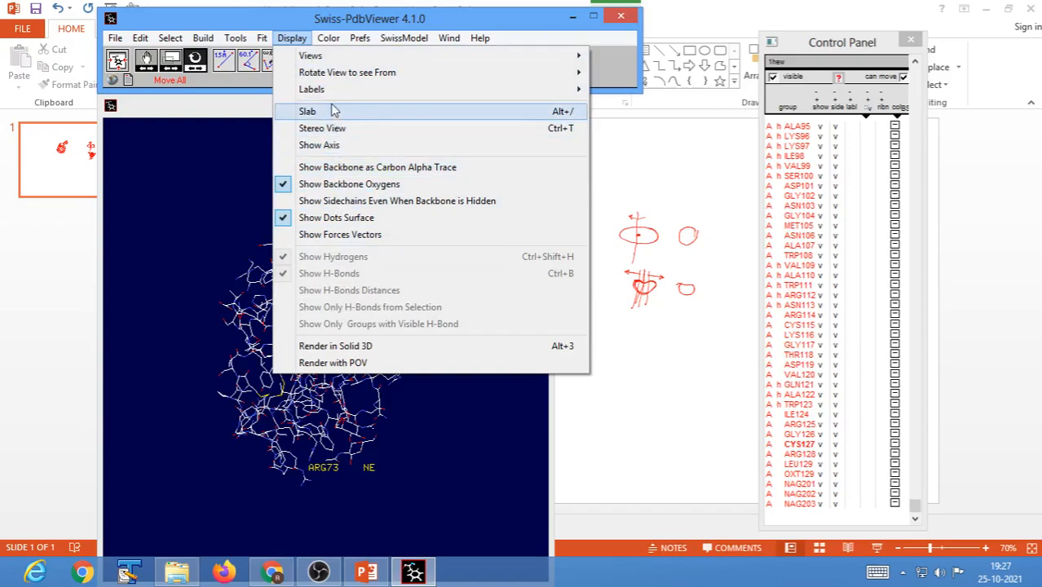
pyautogui.moveTo(351, 90)
pyautogui.click(637, 180)
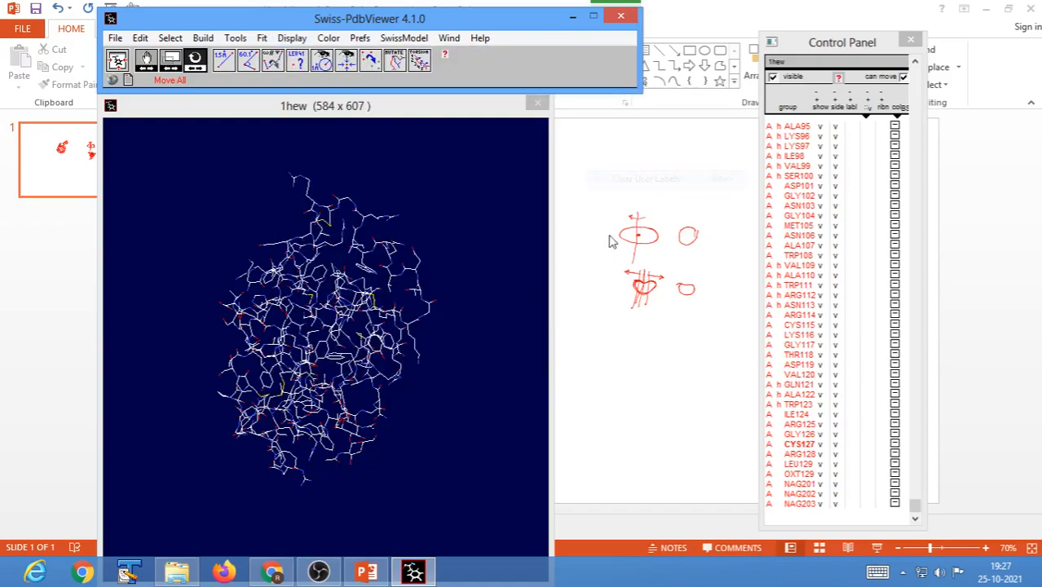
# Show the residue labels for SER100, ASP101 and ASN103, and rotate the molecule to view them from other angles.
pyautogui.moveTo(438, 410); pyautogui.dragTo(366, 412)
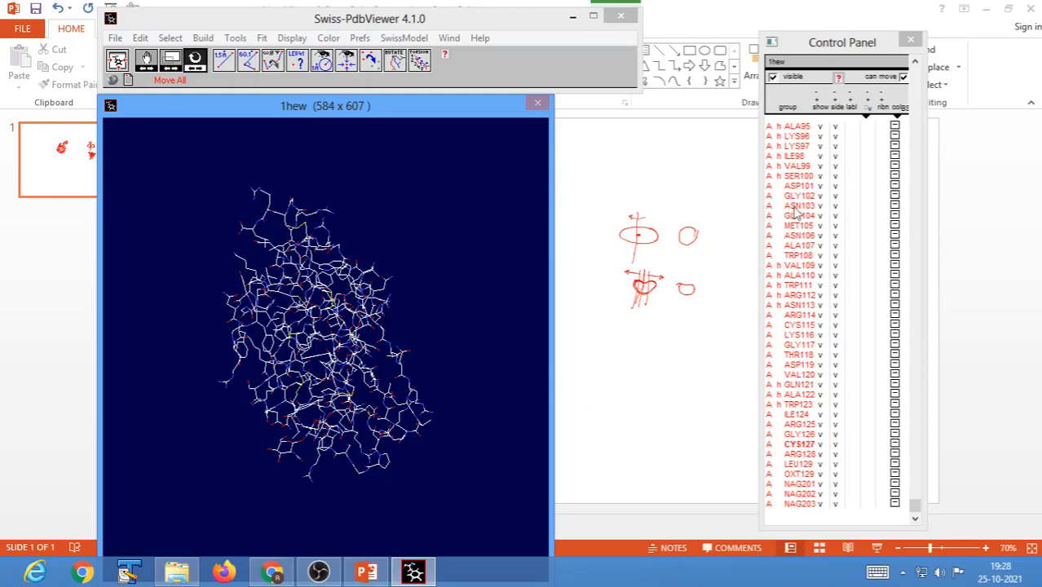
pyautogui.click(850, 176)
pyautogui.click(851, 186)
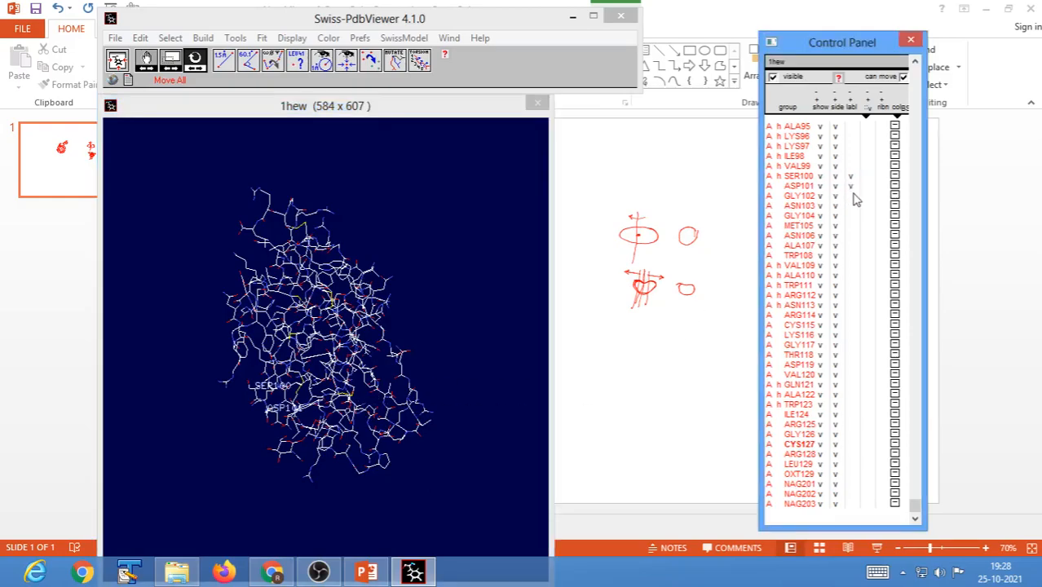
pyautogui.click(851, 205)
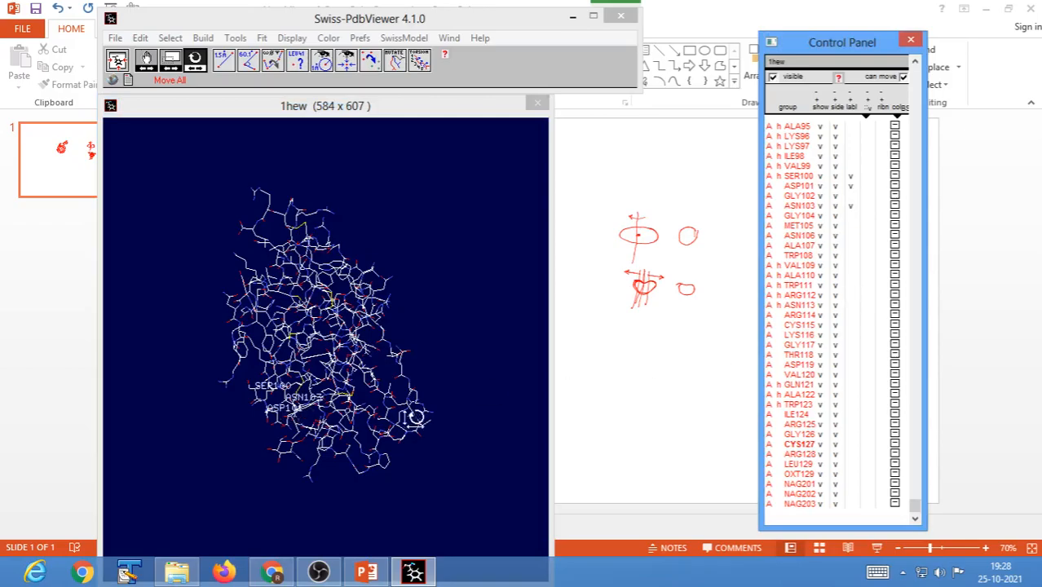
pyautogui.moveTo(413, 419); pyautogui.dragTo(326, 444)
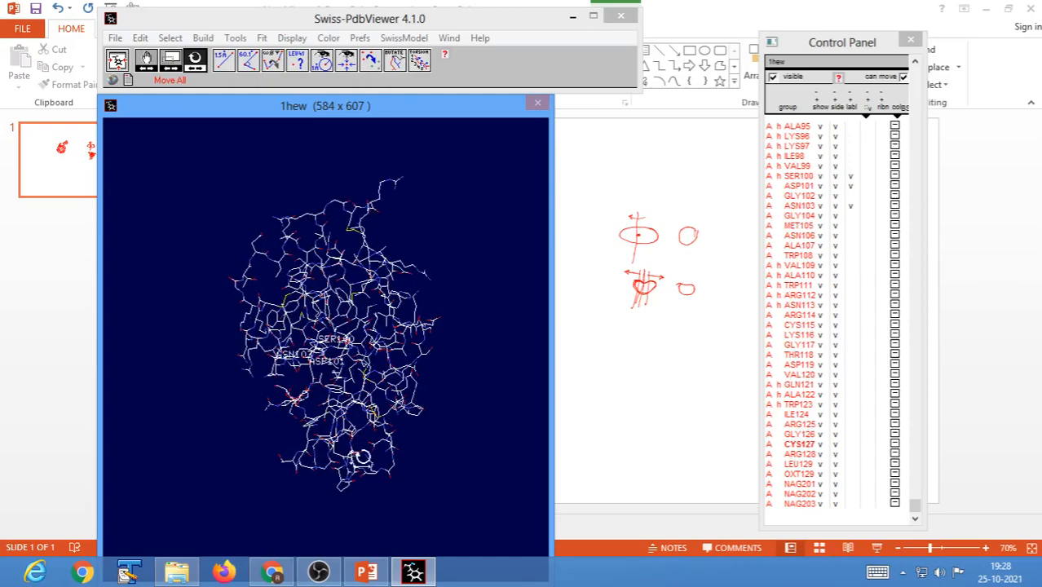
pyautogui.moveTo(442, 433); pyautogui.dragTo(340, 439)
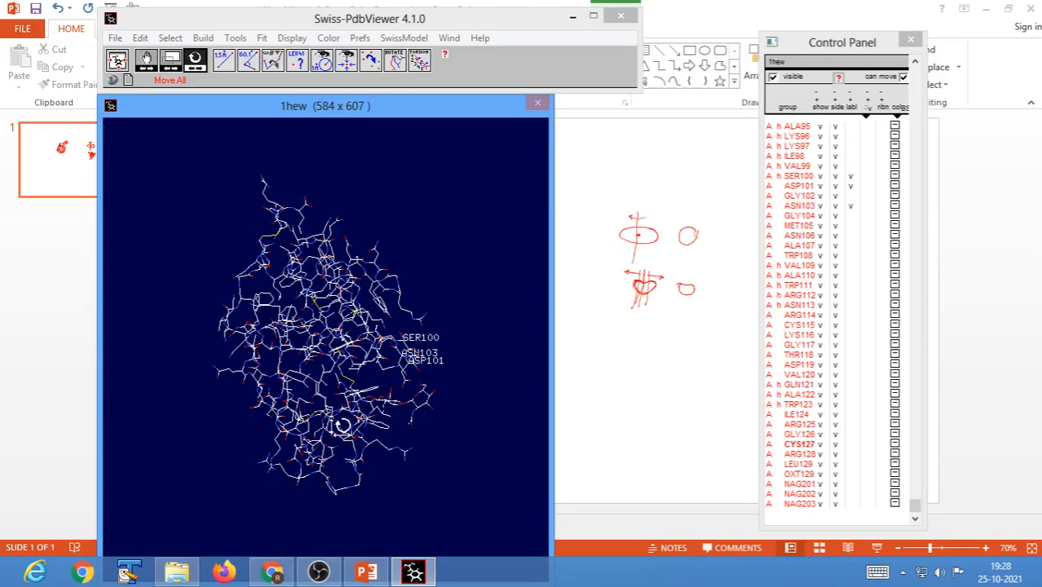
pyautogui.click(321, 574)
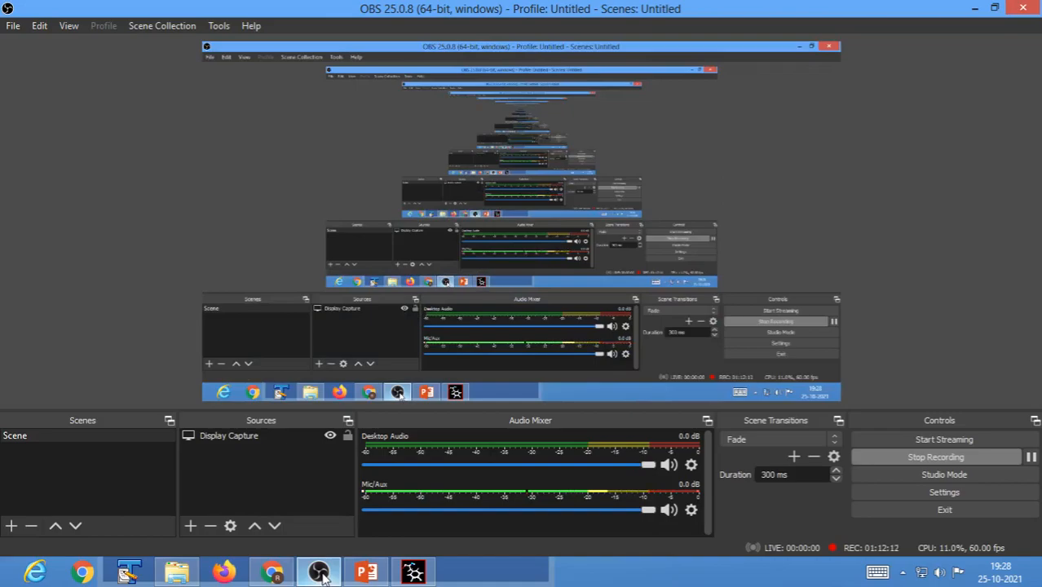